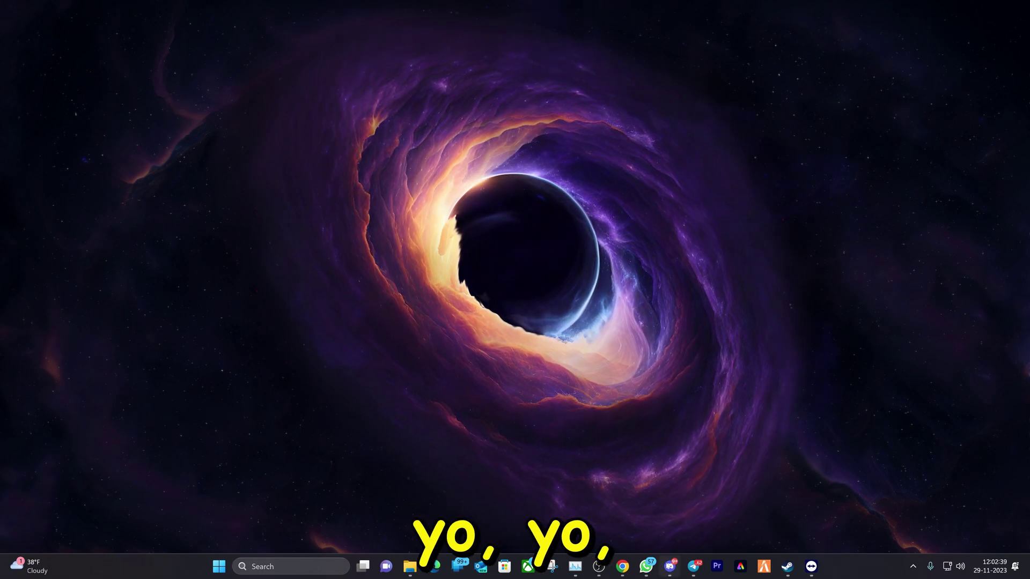
Switch from FiveM to the Discord #fivem-graphics channel with the QuantV install guide
{"action": "key", "text": "alt+Tab"}
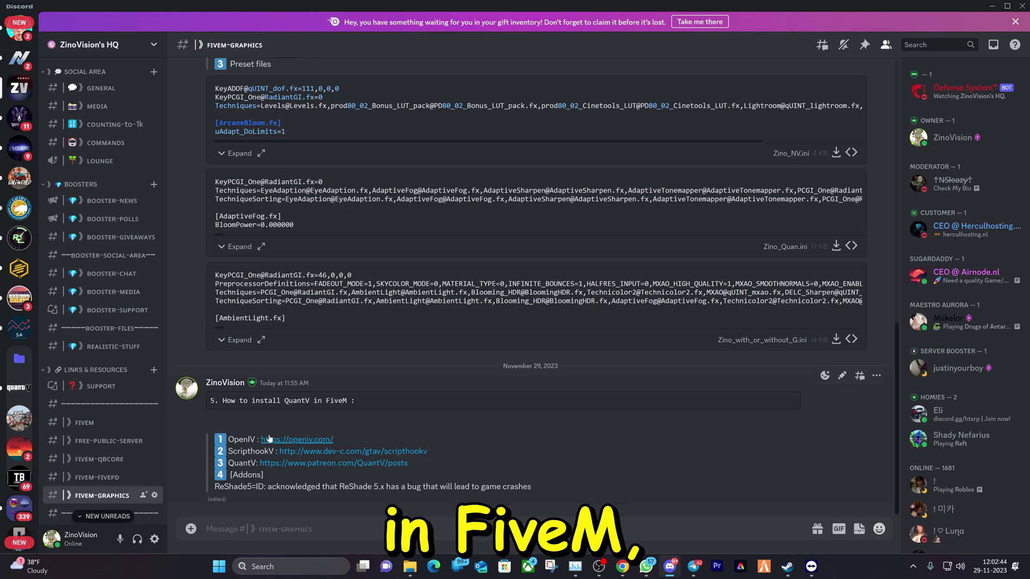
{"action": "scroll", "coordinate": [129, 417], "scroll_direction": "up", "scroll_amount": 10}
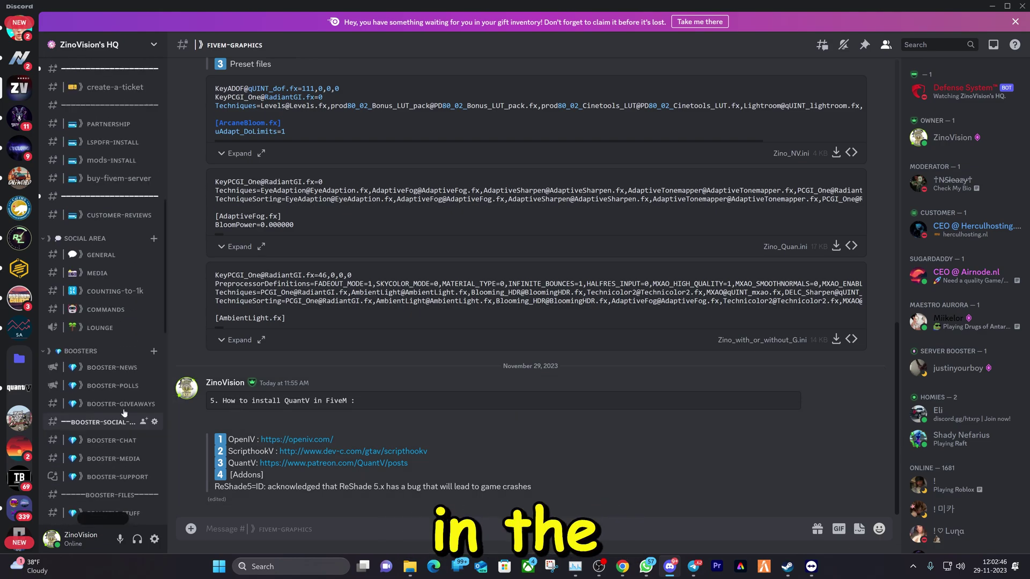
{"action": "scroll", "coordinate": [123, 410], "scroll_direction": "up", "scroll_amount": 2}
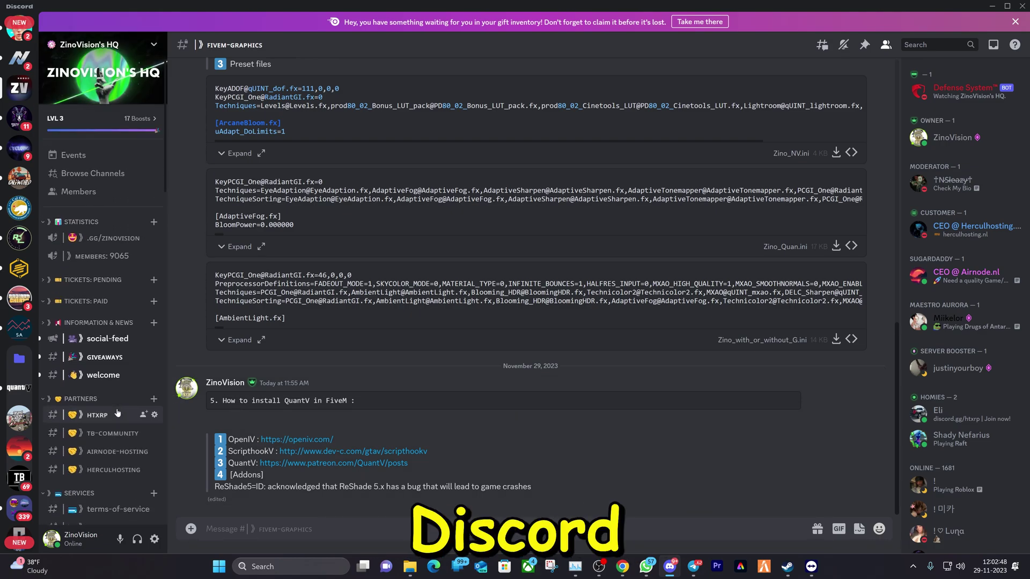
{"action": "scroll", "coordinate": [118, 413], "scroll_direction": "down", "scroll_amount": 5}
{"action": "scroll", "coordinate": [96, 402], "scroll_direction": "down", "scroll_amount": 3}
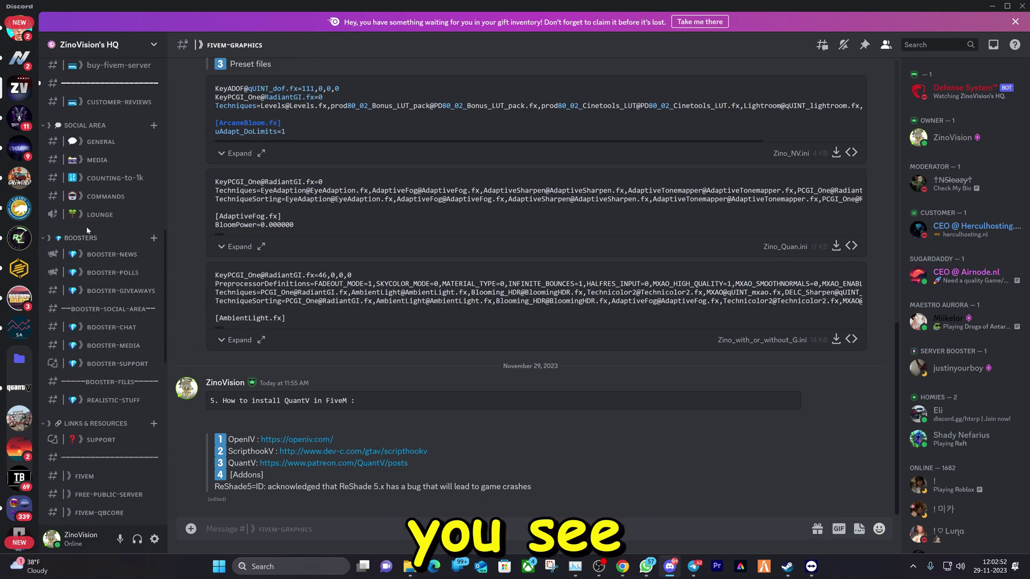
{"action": "scroll", "coordinate": [78, 333], "scroll_direction": "down", "scroll_amount": 7}
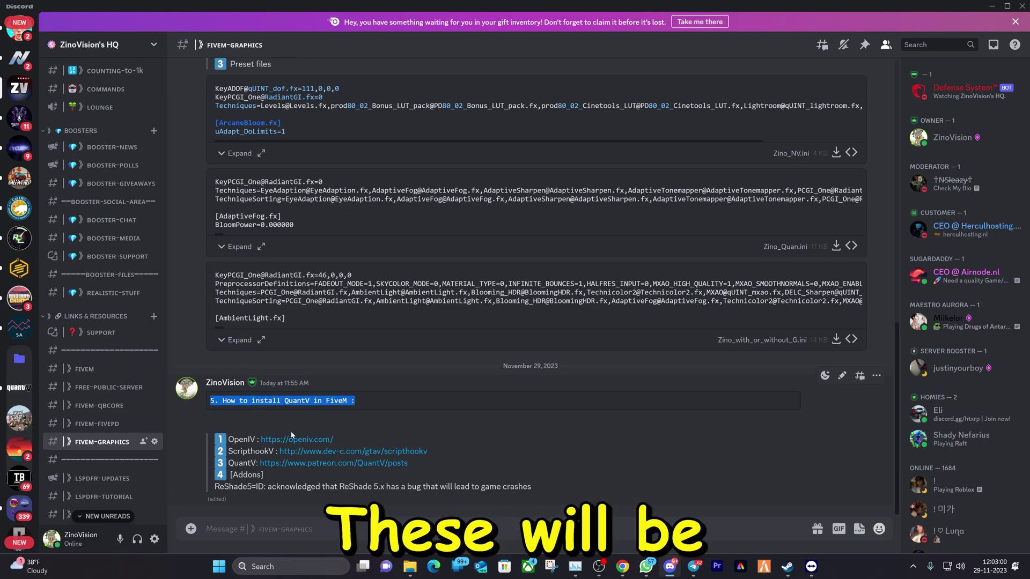
{"action": "scroll", "coordinate": [94, 479], "scroll_direction": "up", "scroll_amount": 4}
{"action": "scroll", "coordinate": [94, 479], "scroll_direction": "up", "scroll_amount": 3}
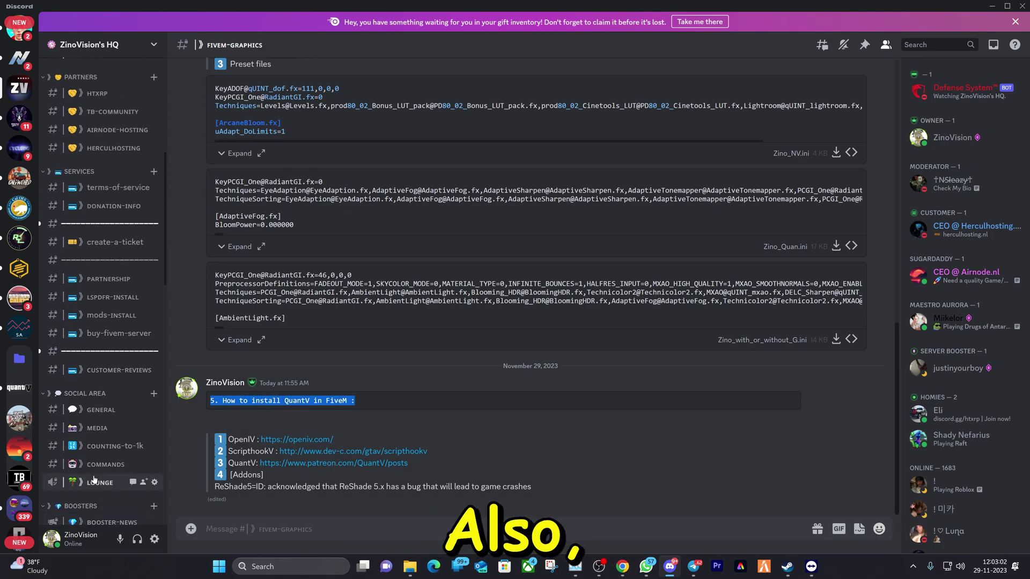
{"action": "left_click", "coordinate": [95, 299]}
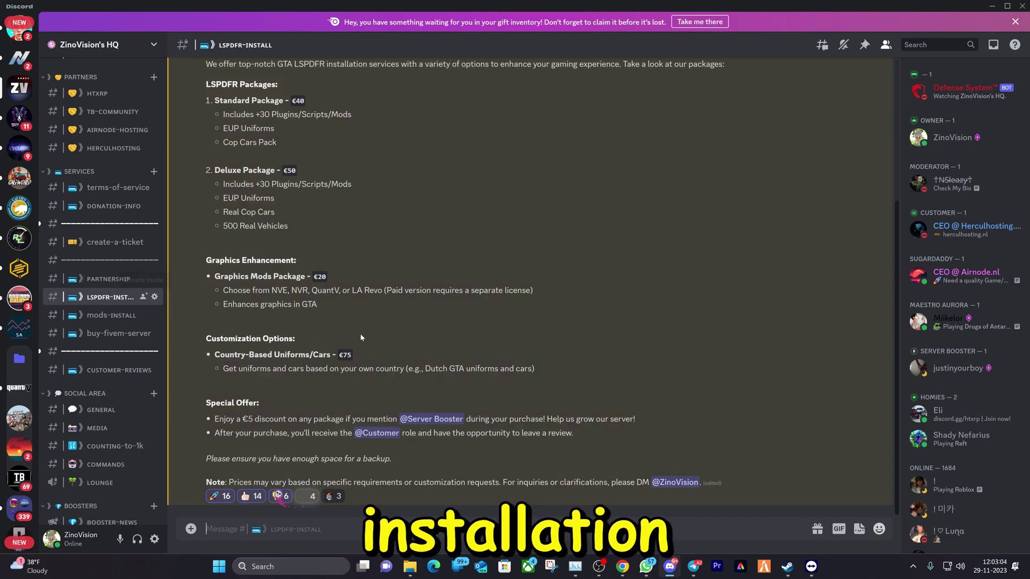
{"action": "scroll", "coordinate": [413, 444], "scroll_direction": "up", "scroll_amount": 3}
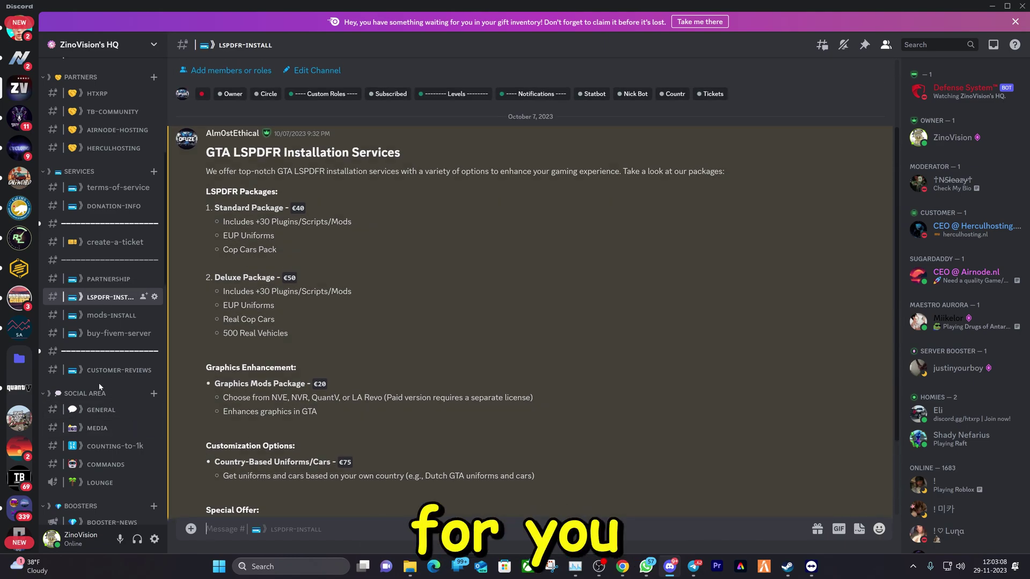
{"action": "scroll", "coordinate": [111, 401], "scroll_direction": "down", "scroll_amount": 6}
{"action": "scroll", "coordinate": [111, 402], "scroll_direction": "down", "scroll_amount": 4}
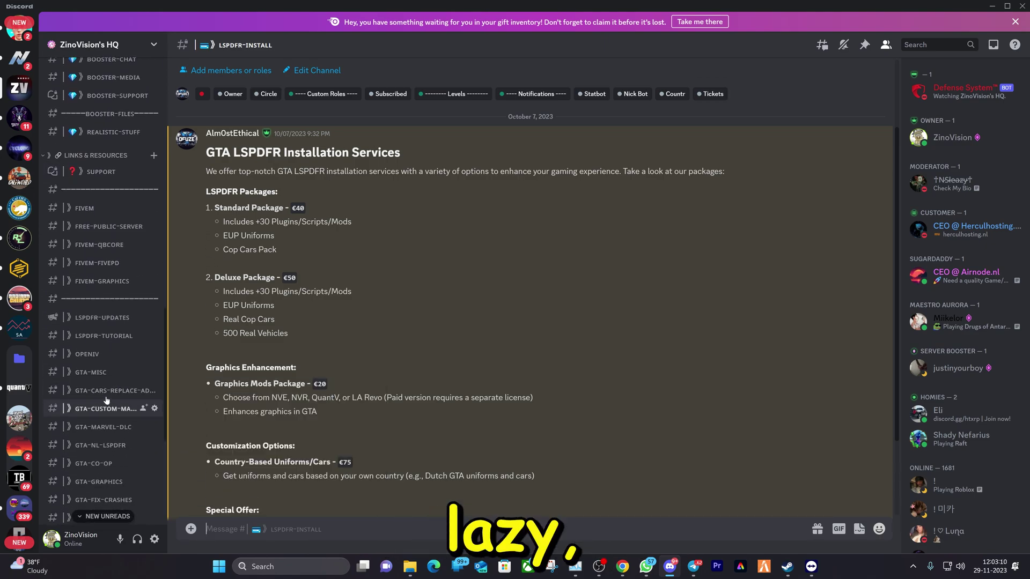
{"action": "left_click", "coordinate": [86, 282]}
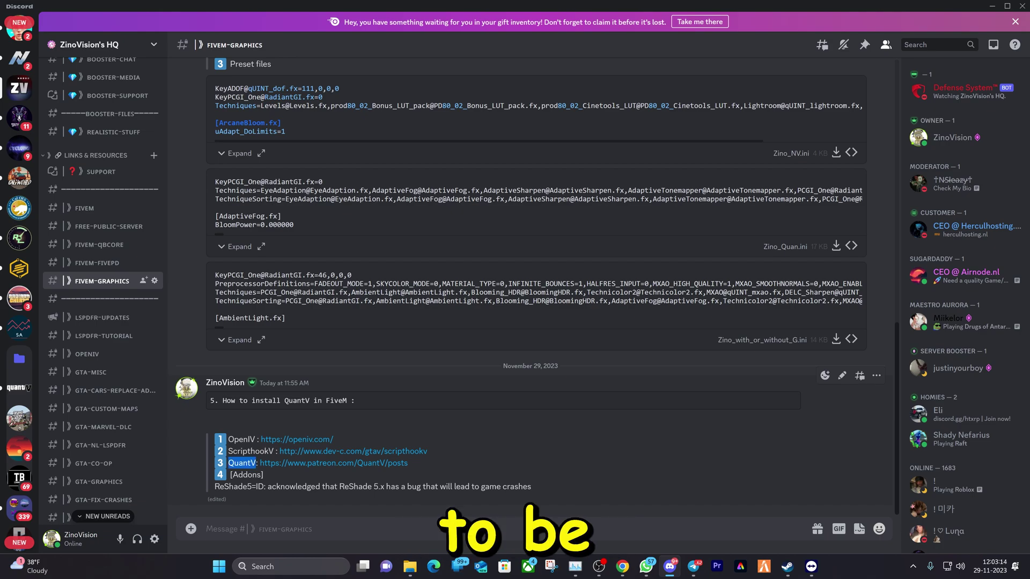
Select the QuantV link line, then download the Script Hook V zip from its download page
{"action": "left_click_drag", "start_coordinate": [433, 468], "coordinate": [216, 470]}
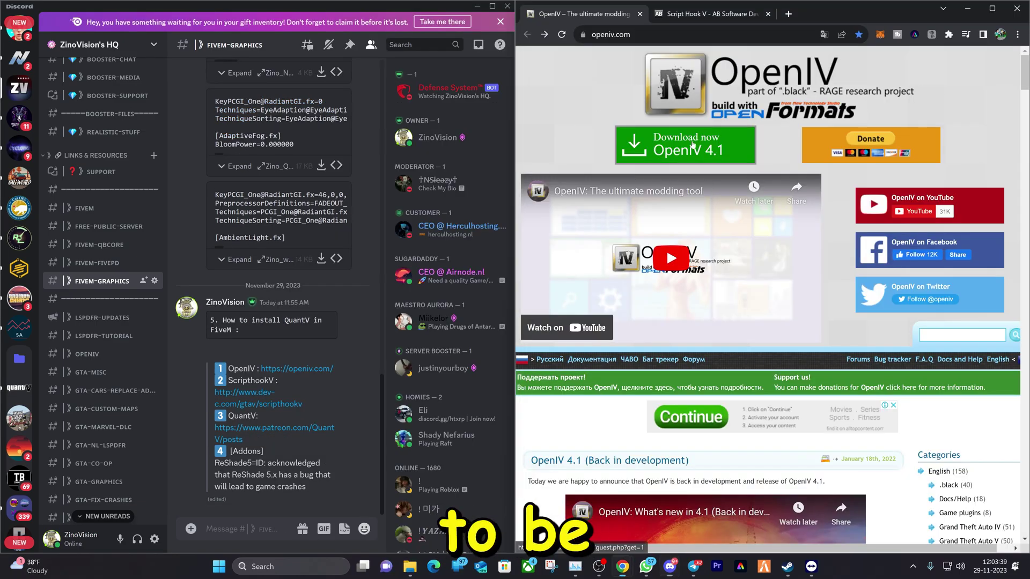
{"action": "left_click", "coordinate": [708, 14]}
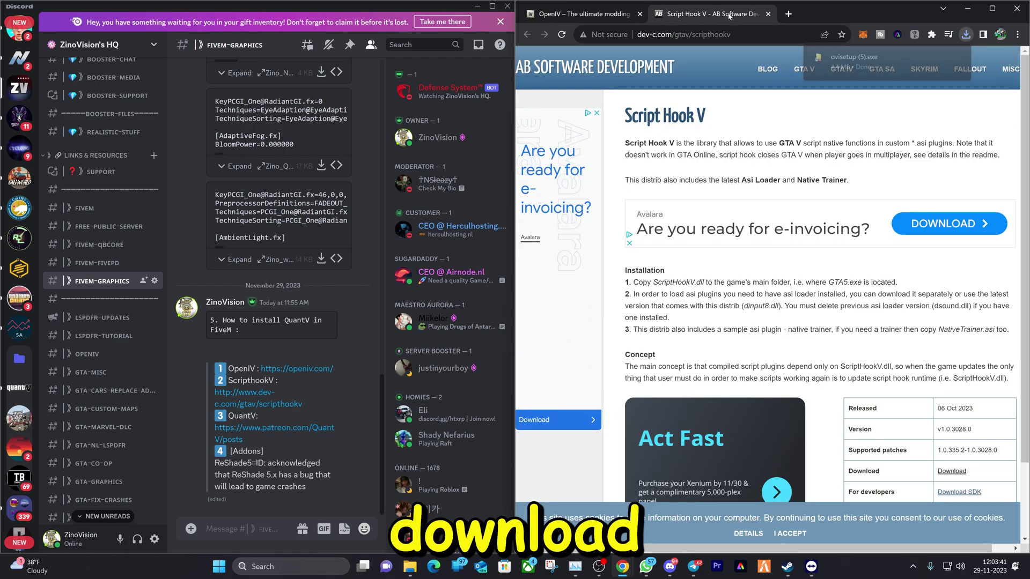
{"action": "scroll", "coordinate": [925, 483], "scroll_direction": "down", "scroll_amount": 2}
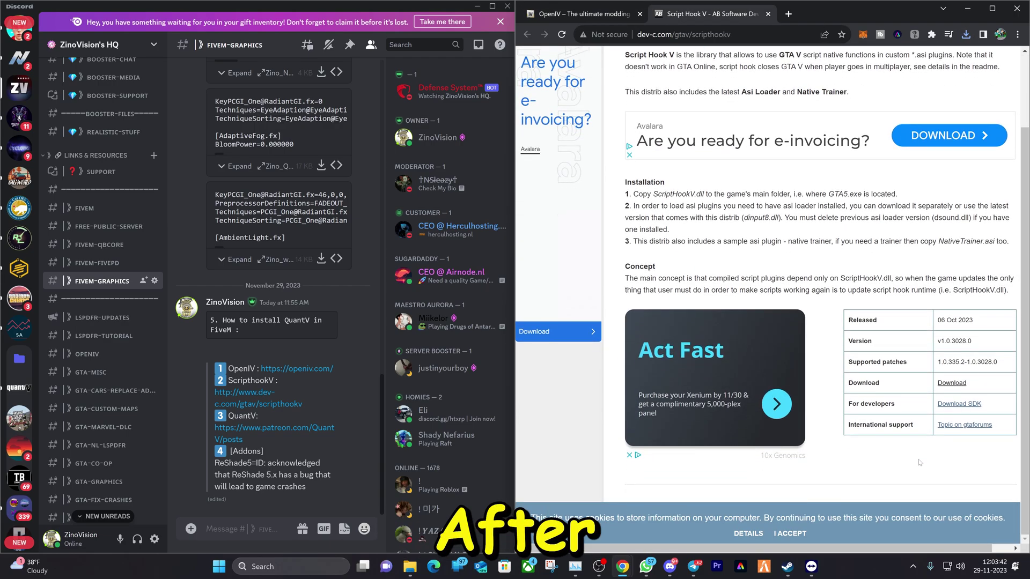
{"action": "left_click", "coordinate": [953, 383]}
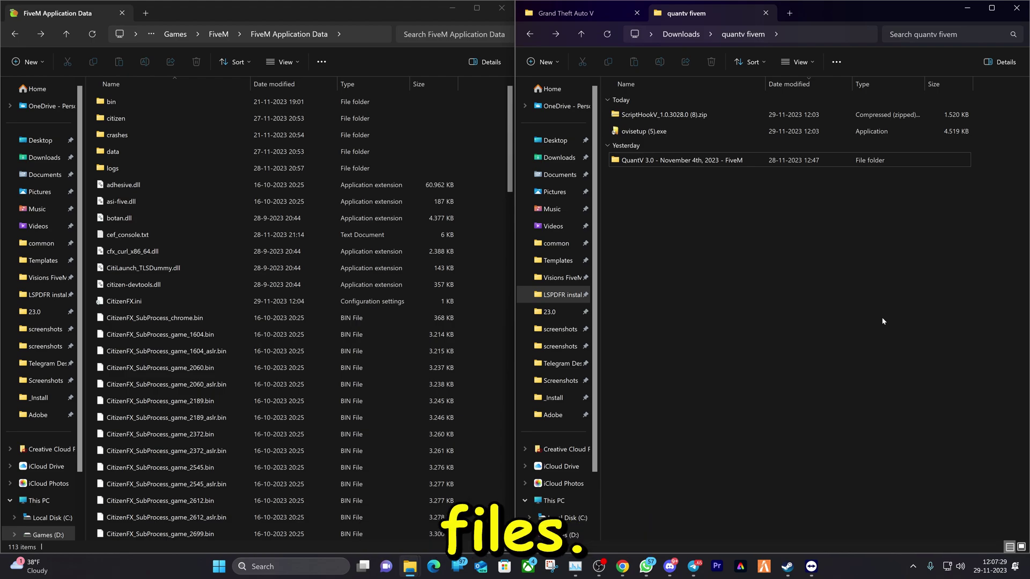
Search 'fivem' and follow its file location to the FiveM install folder on Games (D:)
{"action": "left_click", "coordinate": [284, 566]}
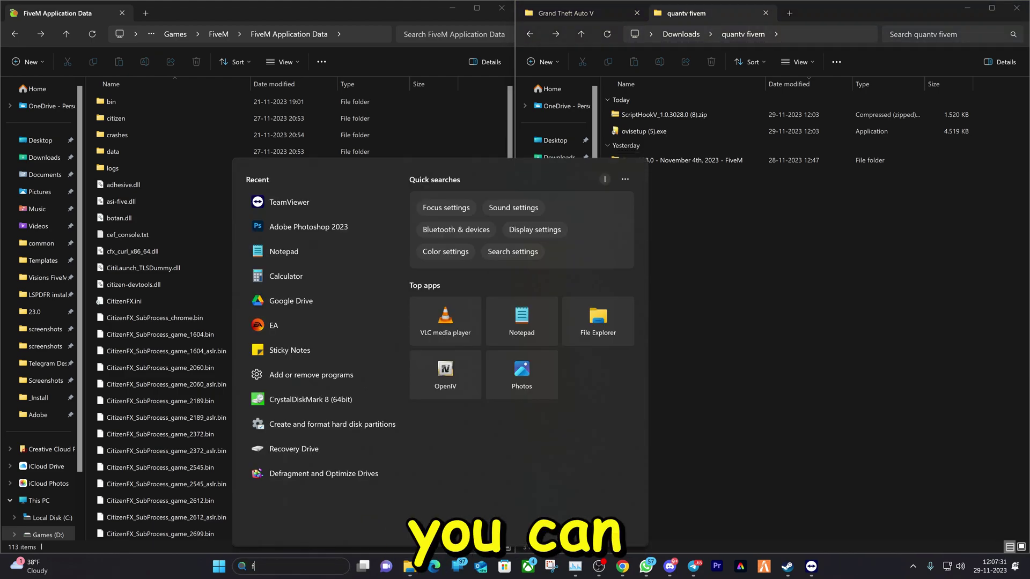
{"action": "type", "text": "fivem"}
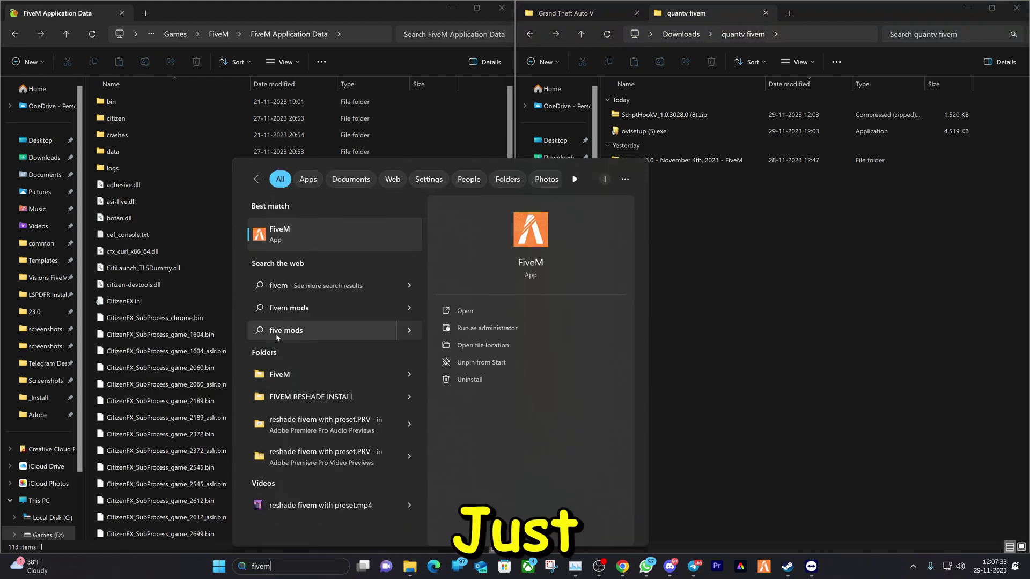
{"action": "right_click", "coordinate": [298, 230]}
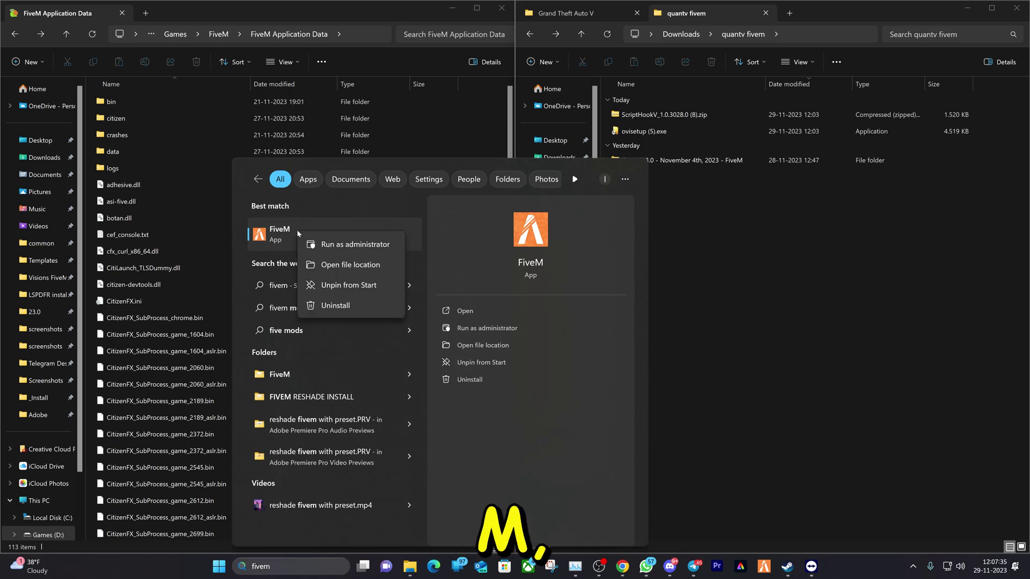
{"action": "left_click", "coordinate": [351, 270]}
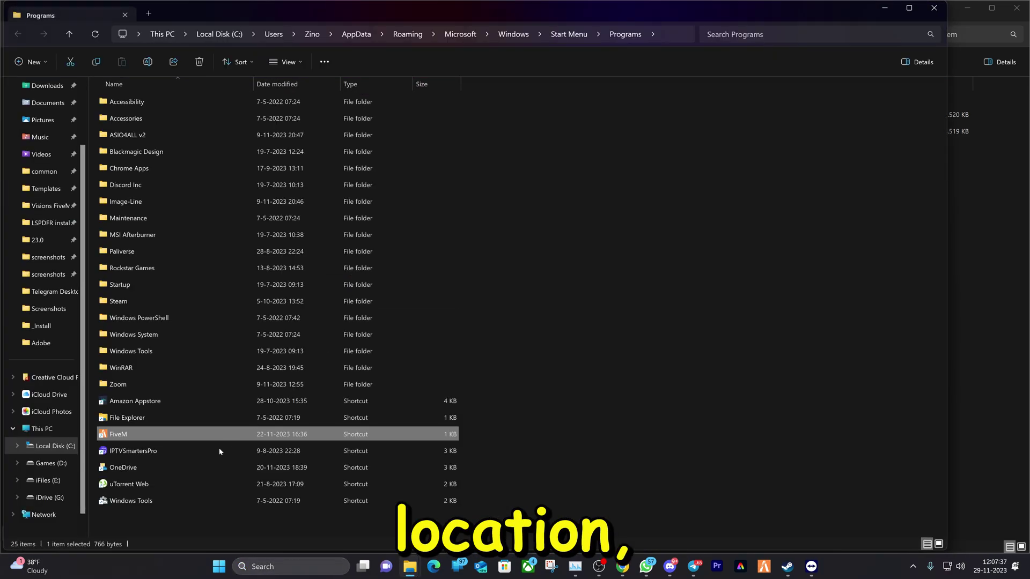
{"action": "right_click", "coordinate": [188, 437]}
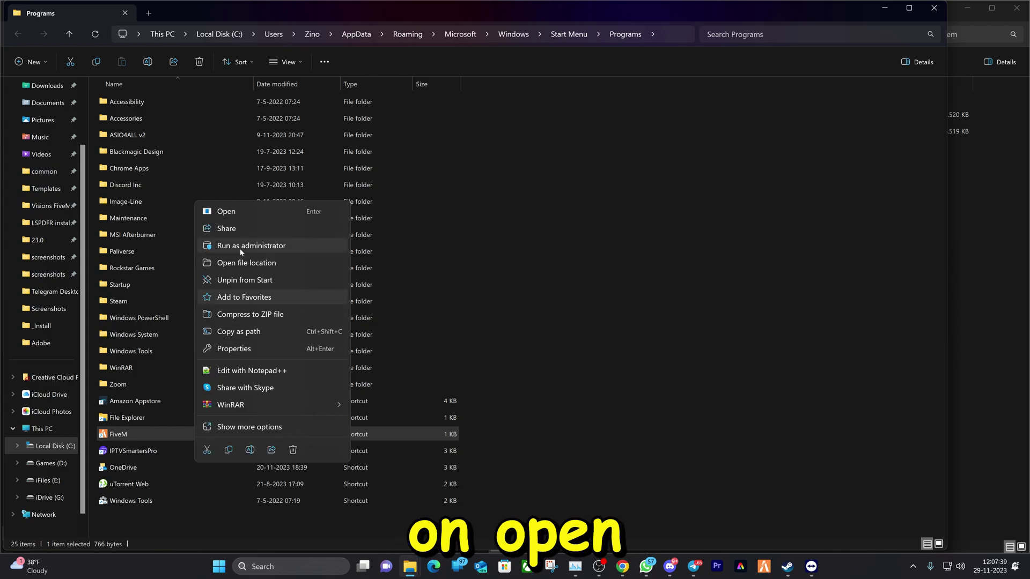
{"action": "left_click", "coordinate": [242, 263]}
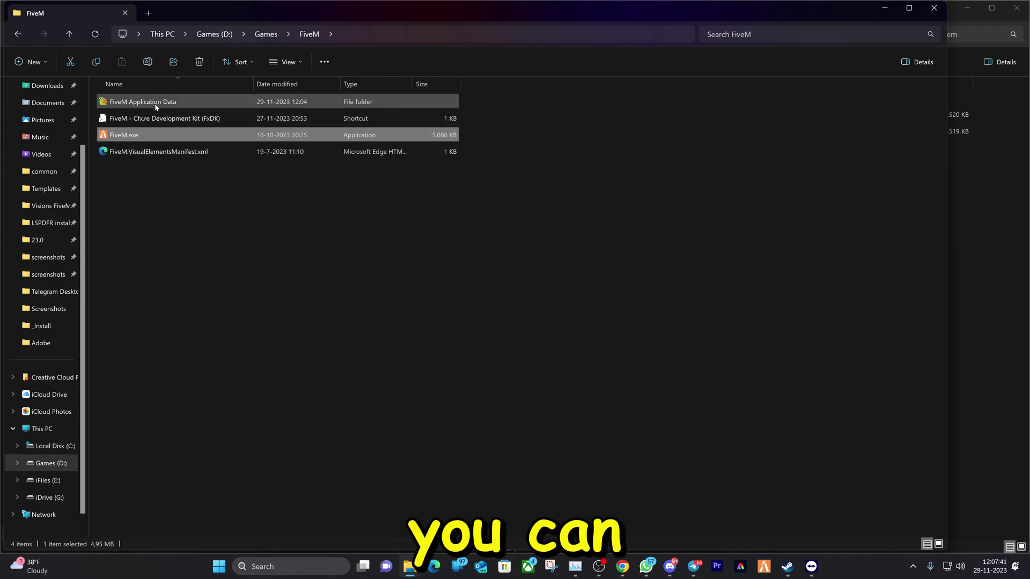
Open the FiveM Application Data folder and snap its window to the left half
{"action": "left_click", "coordinate": [128, 103]}
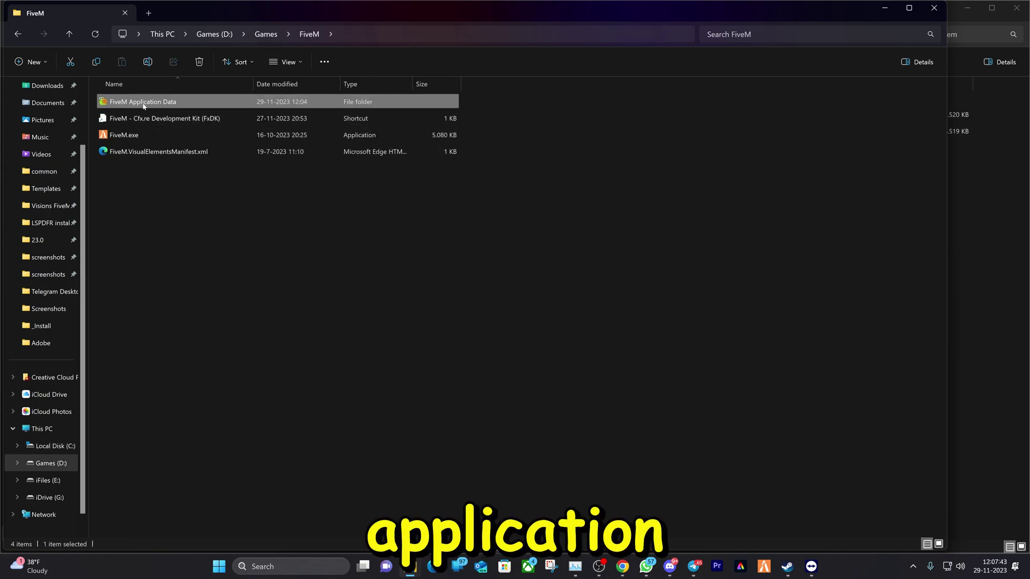
{"action": "double_click", "coordinate": [143, 104]}
{"action": "scroll", "coordinate": [649, 365], "scroll_direction": "down", "scroll_amount": 3}
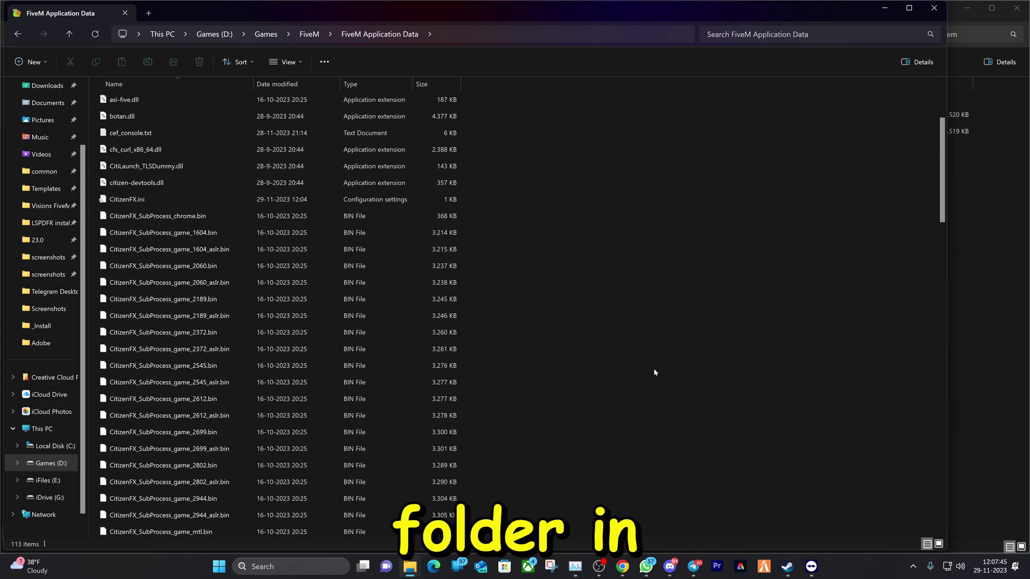
{"action": "scroll", "coordinate": [654, 372], "scroll_direction": "down", "scroll_amount": 2}
{"action": "key", "text": "super+Left"}
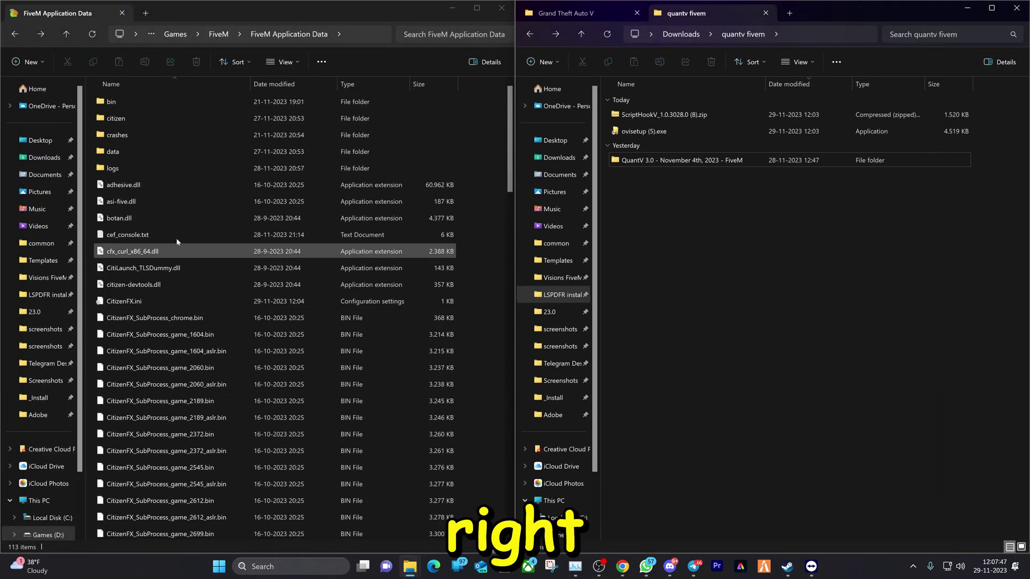
{"action": "double_click", "coordinate": [646, 131]}
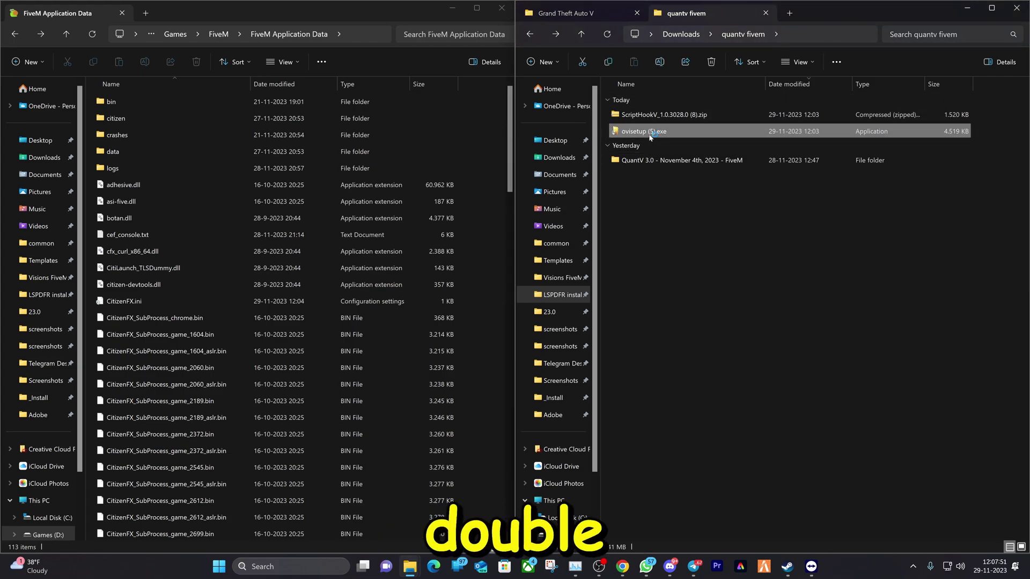
{"action": "left_click", "coordinate": [611, 401]}
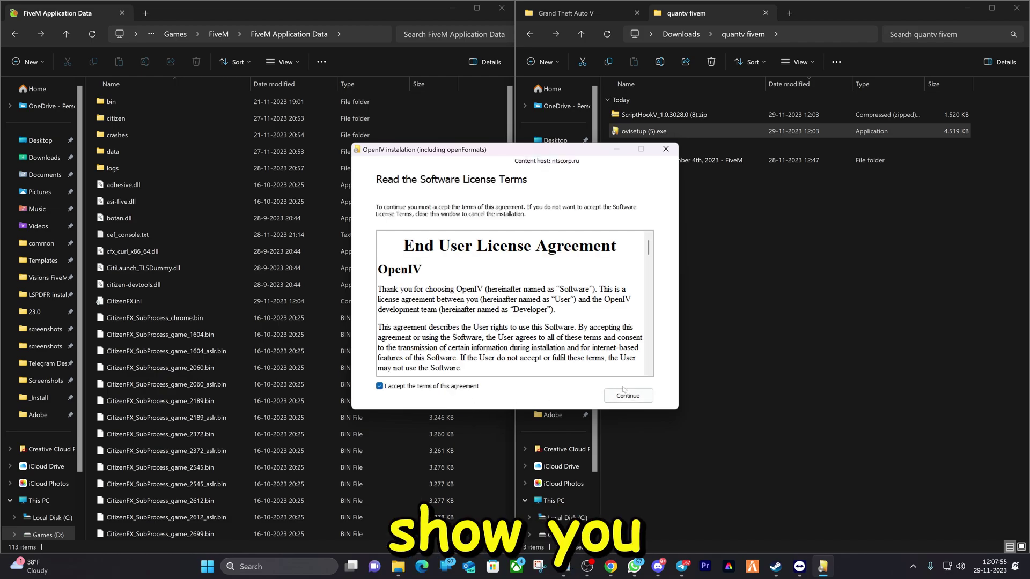
{"action": "left_click", "coordinate": [624, 392]}
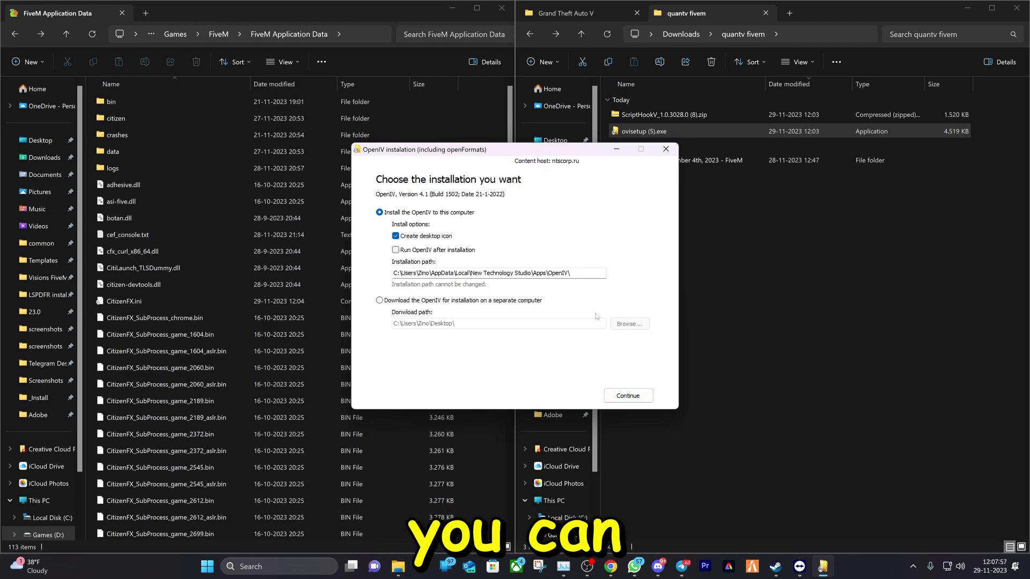
{"action": "left_click", "coordinate": [666, 150]}
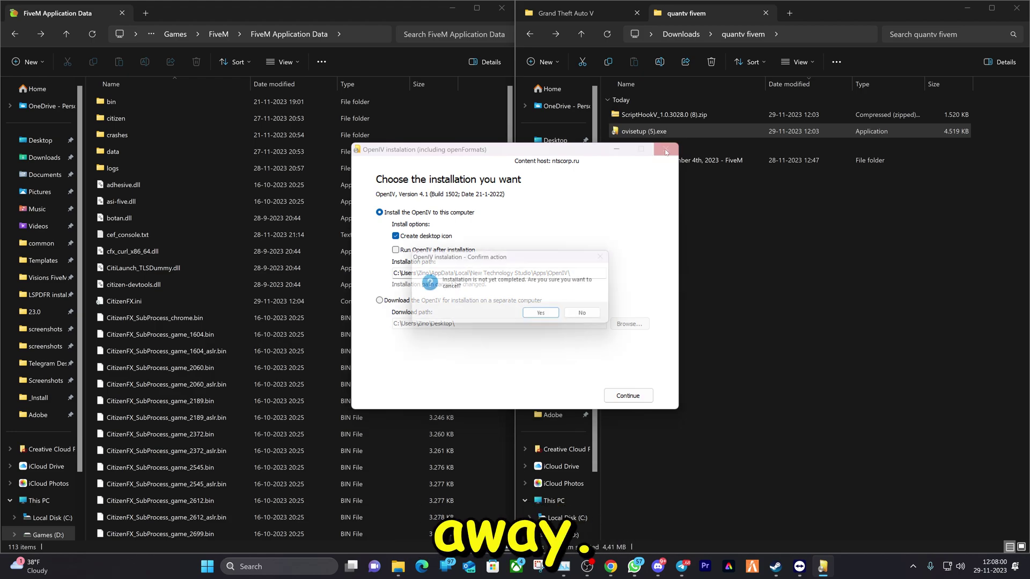
{"action": "left_click", "coordinate": [552, 316]}
Launch OpenIV as administrator and choose Grand Theft Auto V for Windows
{"action": "left_click", "coordinate": [285, 566]}
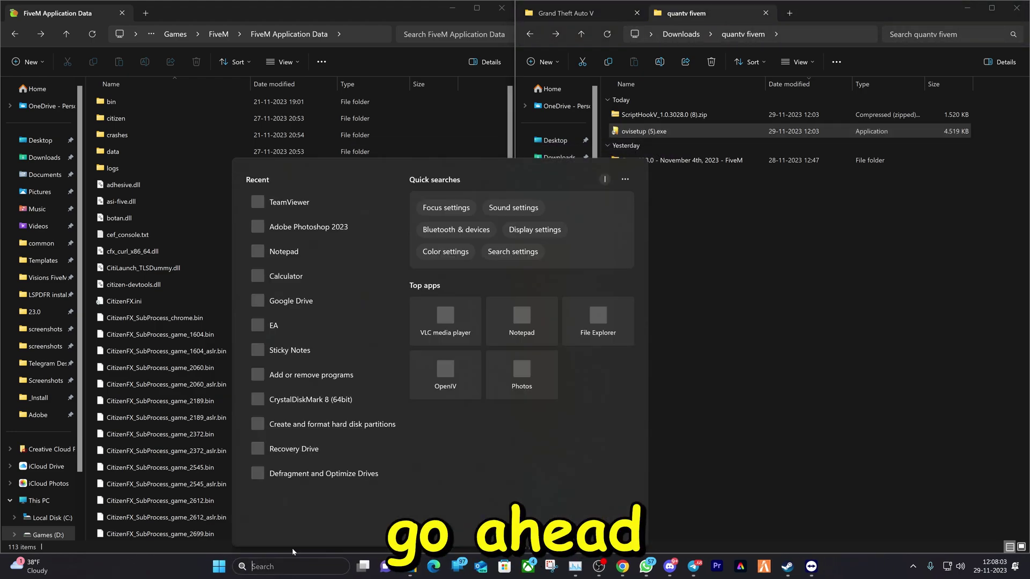
{"action": "type", "text": "openIV"}
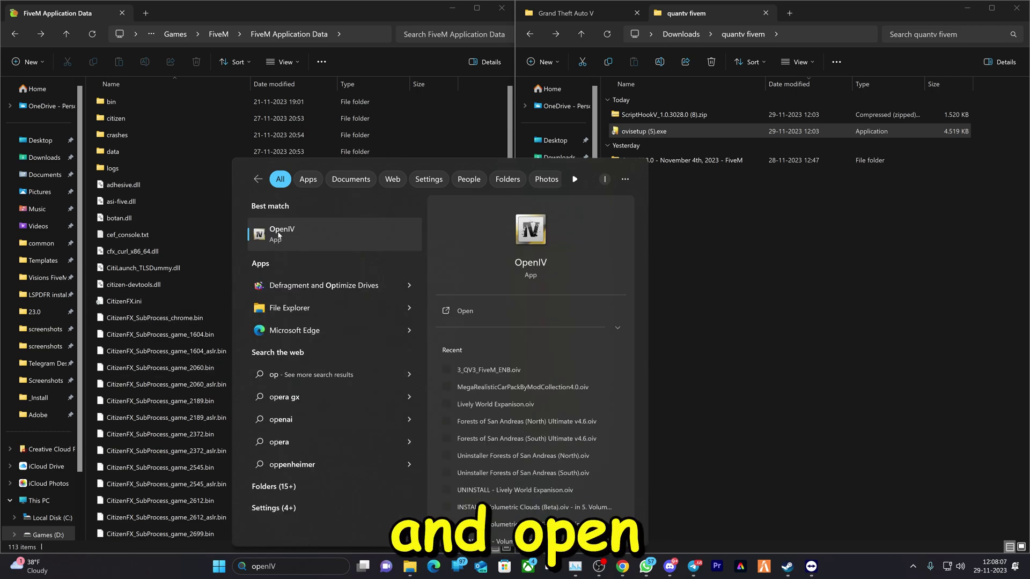
{"action": "right_click", "coordinate": [278, 234]}
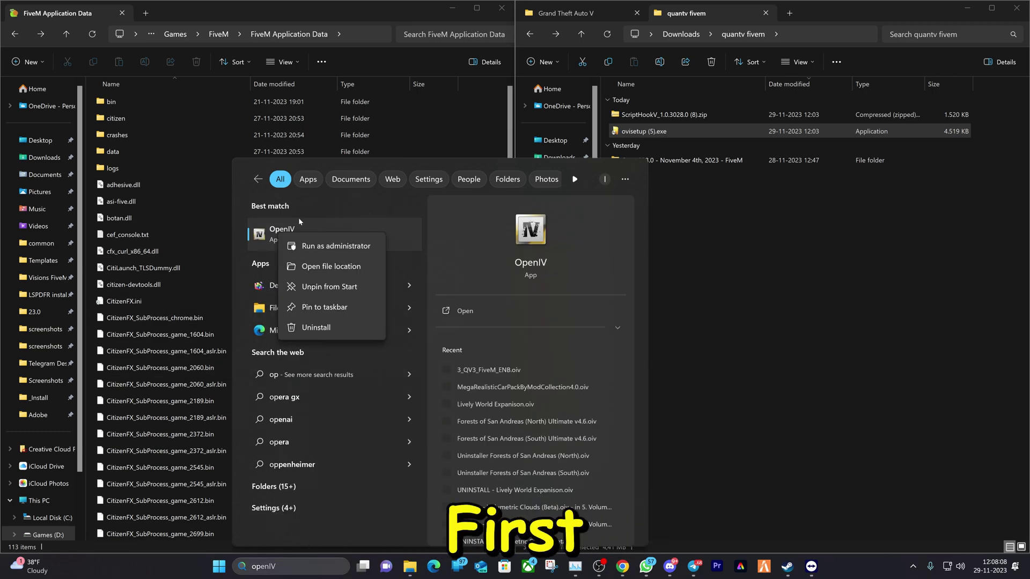
{"action": "left_click", "coordinate": [337, 246]}
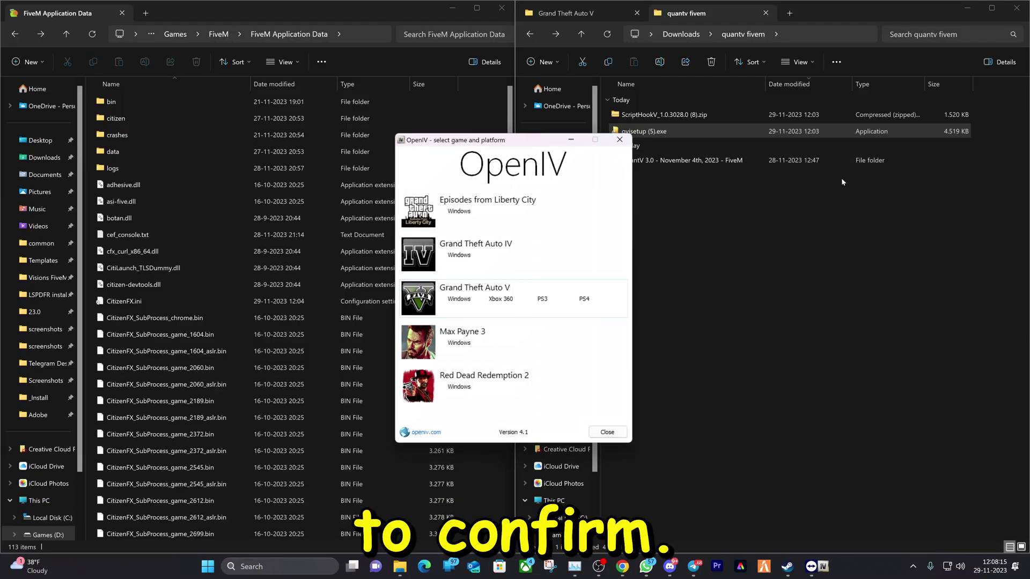
{"action": "left_click", "coordinate": [459, 301]}
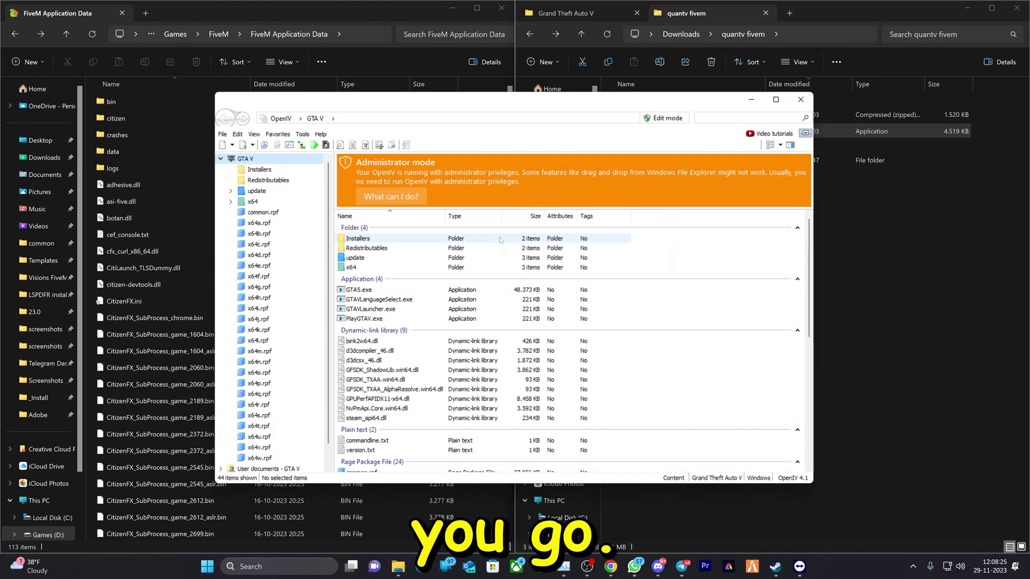
Set the required permissions on the GTA V game folder and dismiss the explanation
{"action": "left_click", "coordinate": [395, 197]}
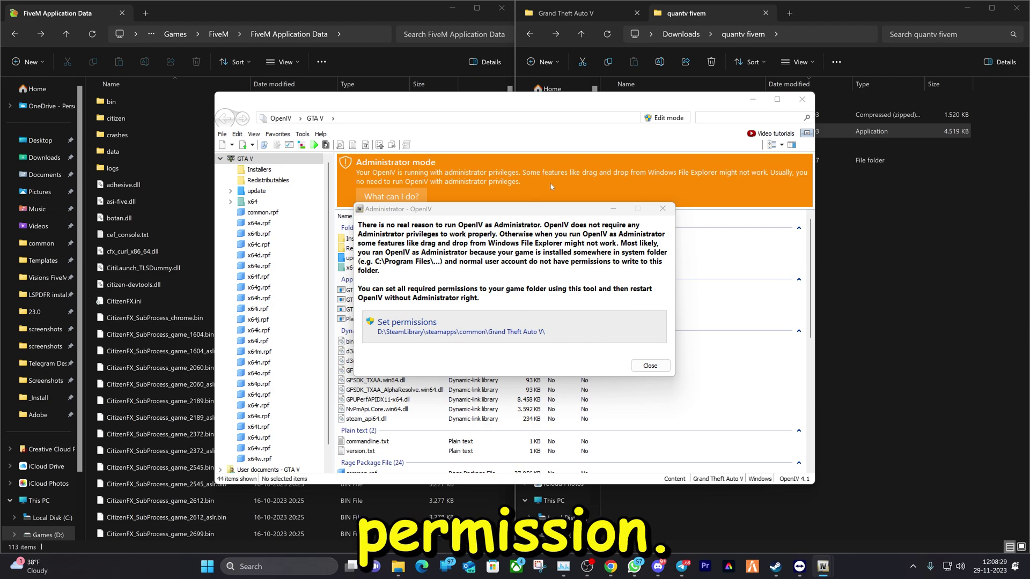
{"action": "left_click", "coordinate": [407, 322]}
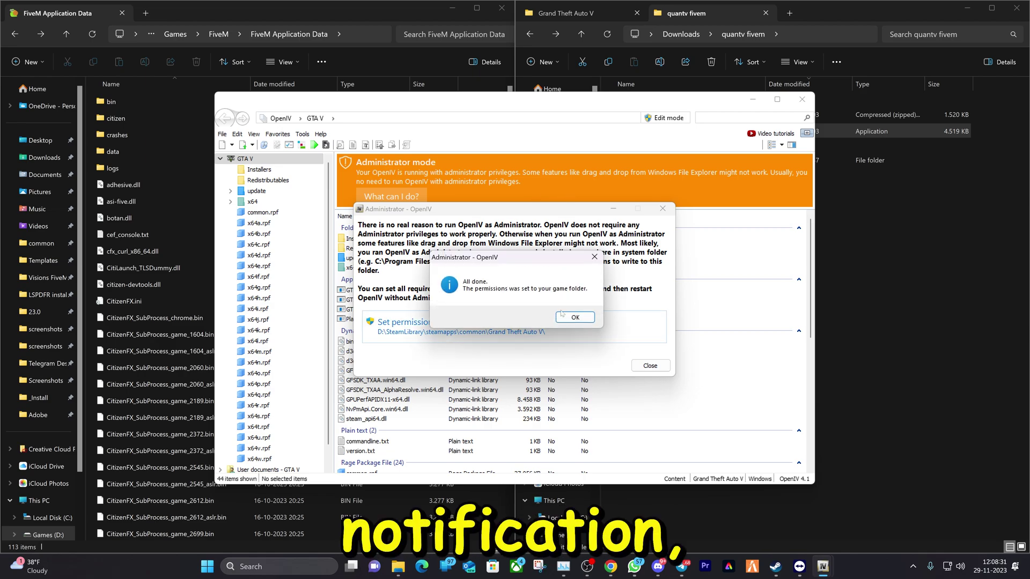
{"action": "left_click", "coordinate": [575, 317]}
{"action": "left_click", "coordinate": [646, 365]}
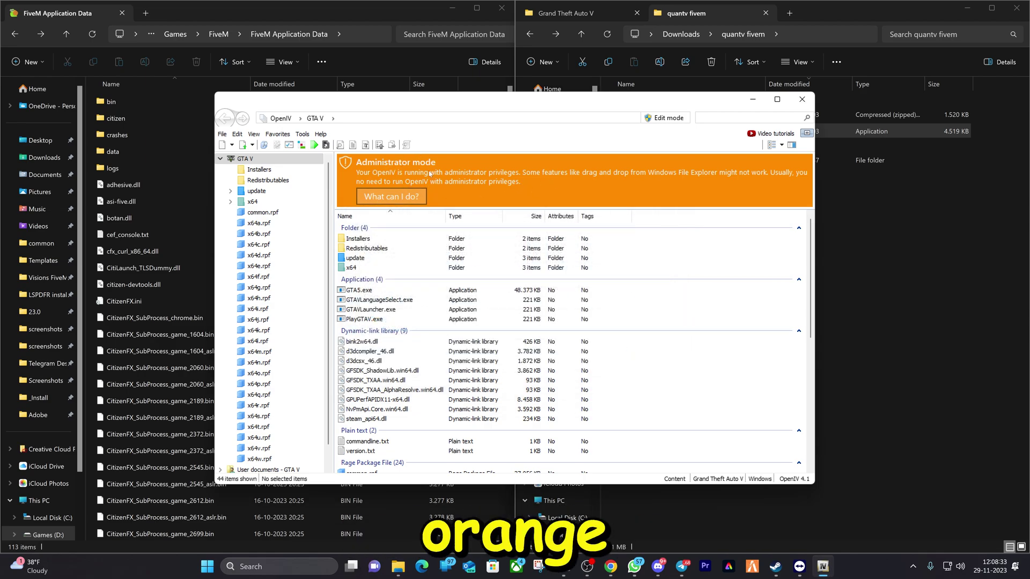
Install OpenIV.ASI from the ASI Manager, creating the mods folder, then close OpenIV
{"action": "left_click", "coordinate": [303, 134]}
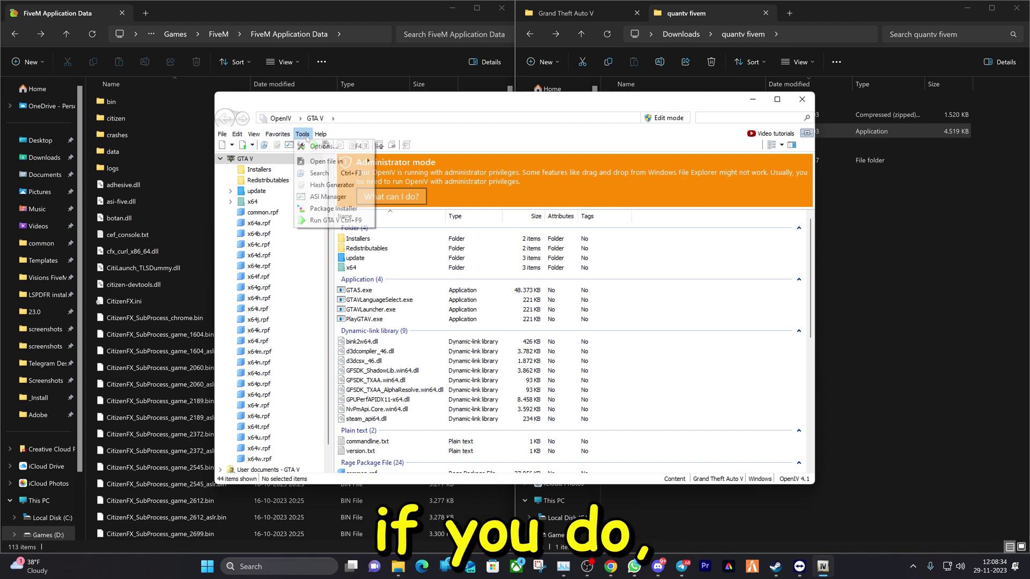
{"action": "left_click", "coordinate": [313, 198]}
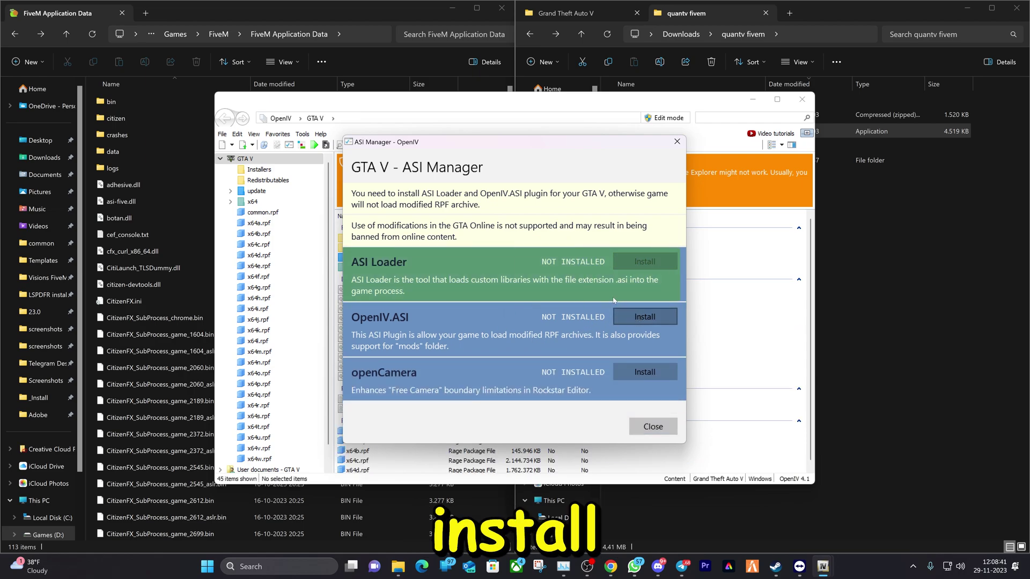
{"action": "left_click", "coordinate": [622, 317]}
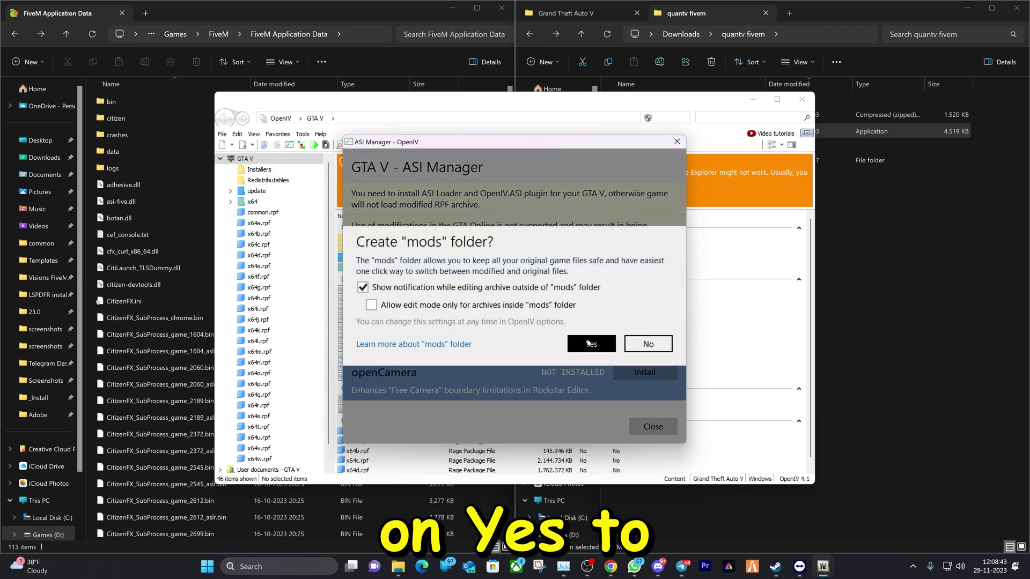
{"action": "left_click", "coordinate": [587, 343]}
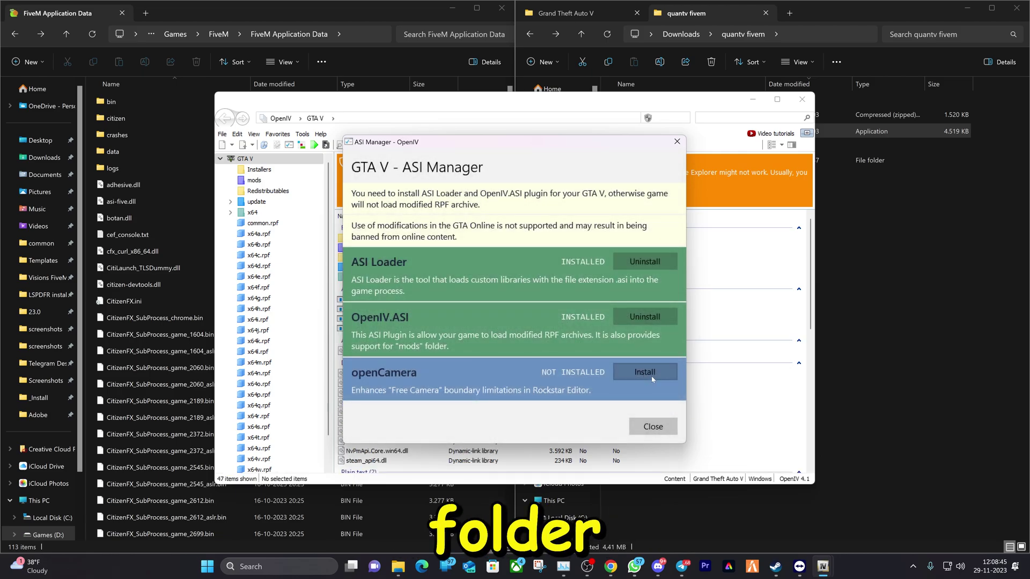
{"action": "left_click", "coordinate": [646, 424]}
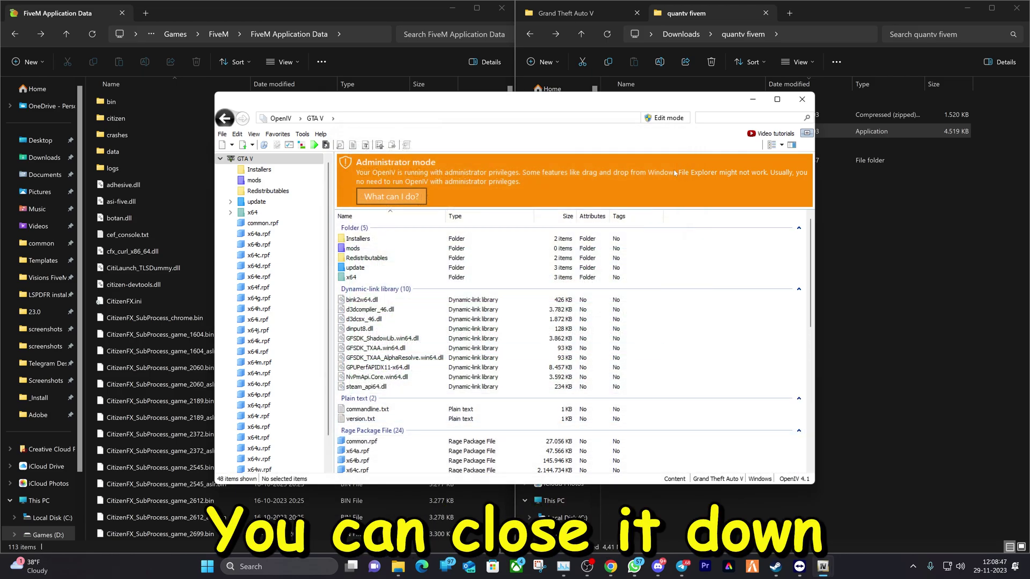
{"action": "left_click", "coordinate": [805, 99]}
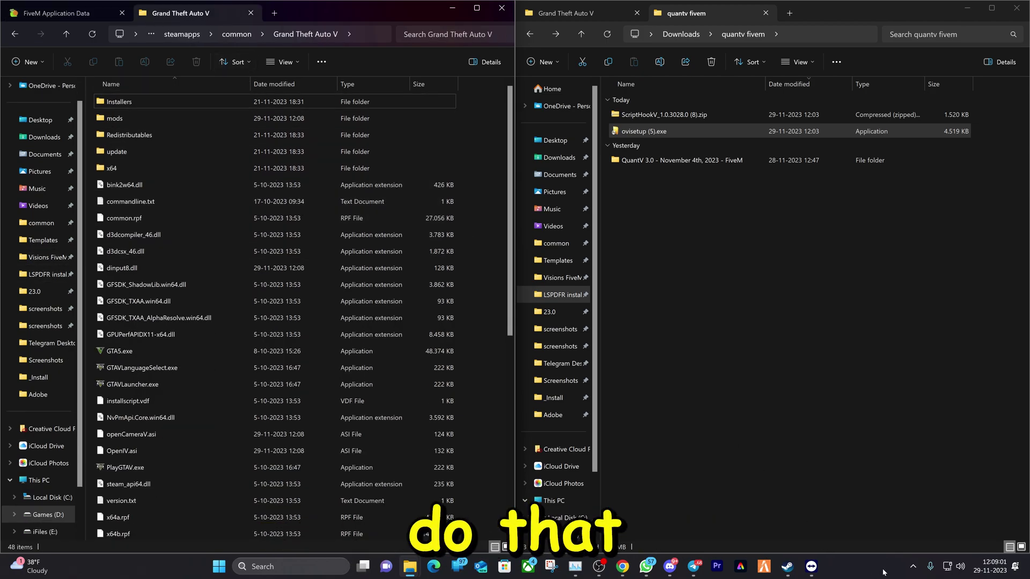
Show the hidden tray icons while the Grand Theft Auto V folder is displayed
{"action": "left_click", "coordinate": [913, 565]}
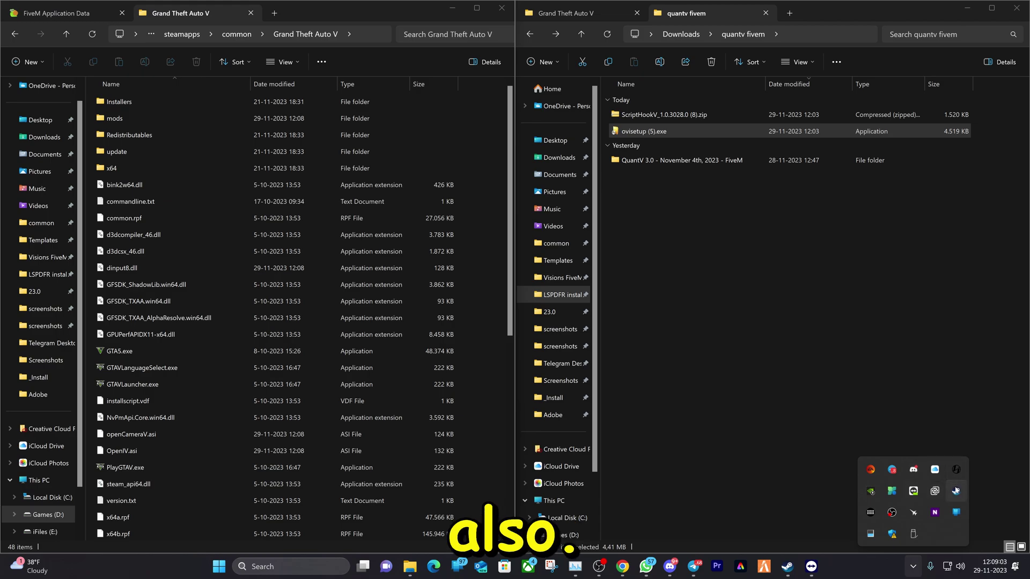
Open Grand Theft Auto V's local files from the Steam library and bring that folder forward
{"action": "left_click", "coordinate": [956, 491]}
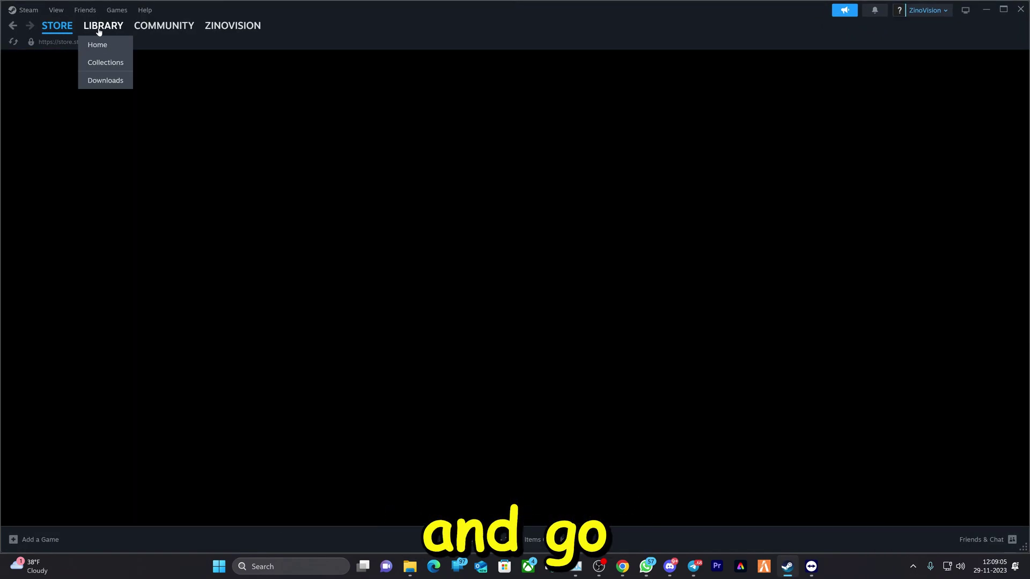
{"action": "left_click", "coordinate": [98, 31]}
{"action": "right_click", "coordinate": [43, 156]}
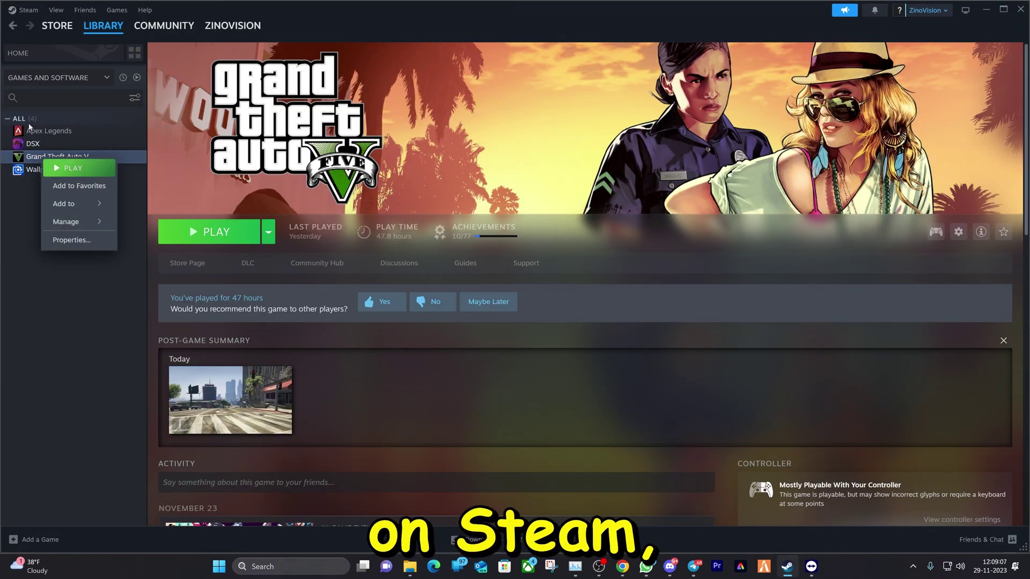
{"action": "mouse_move", "coordinate": [88, 219]}
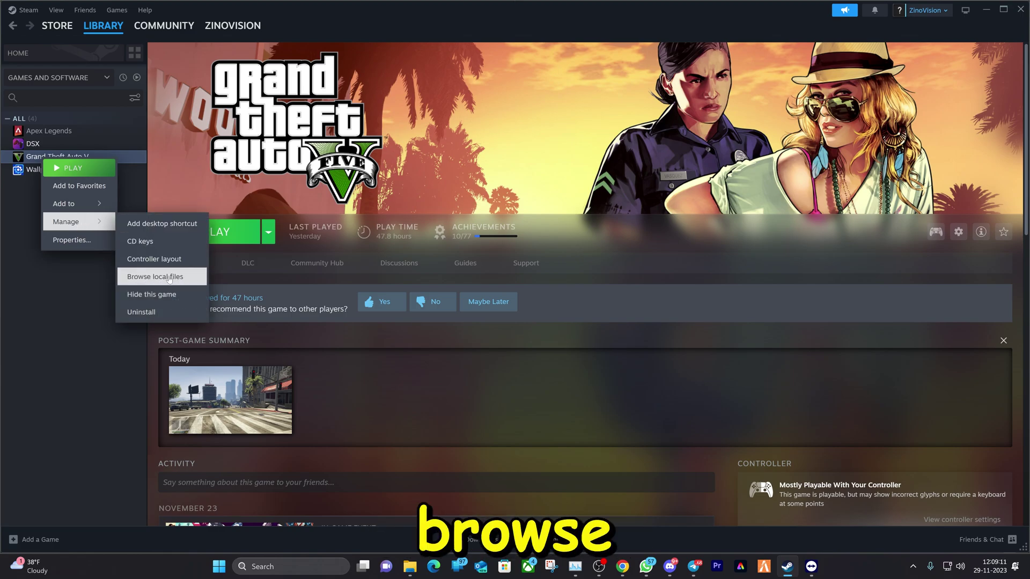
{"action": "left_click", "coordinate": [169, 278]}
{"action": "mouse_move", "coordinate": [410, 567]}
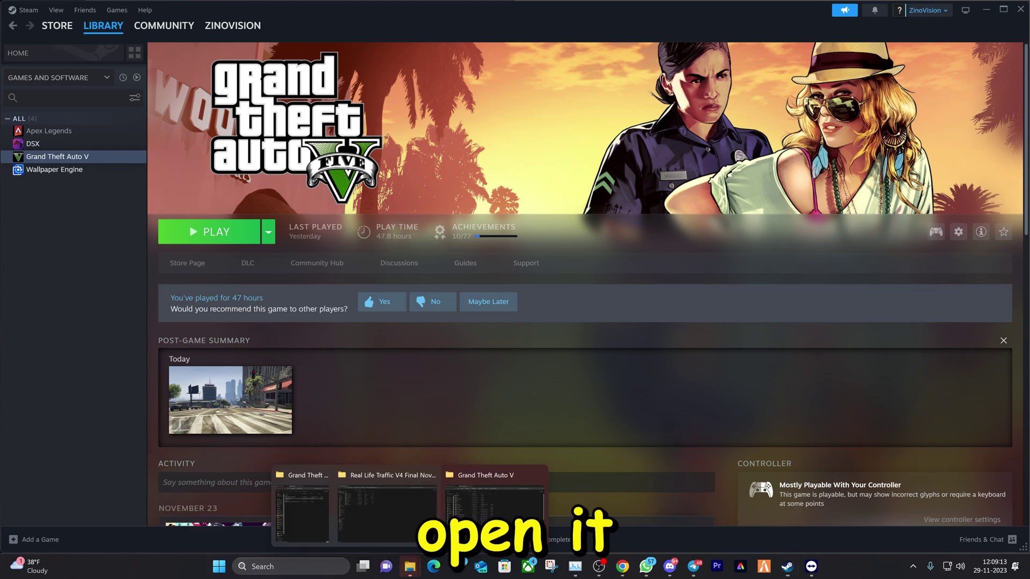
{"action": "left_click", "coordinate": [495, 498]}
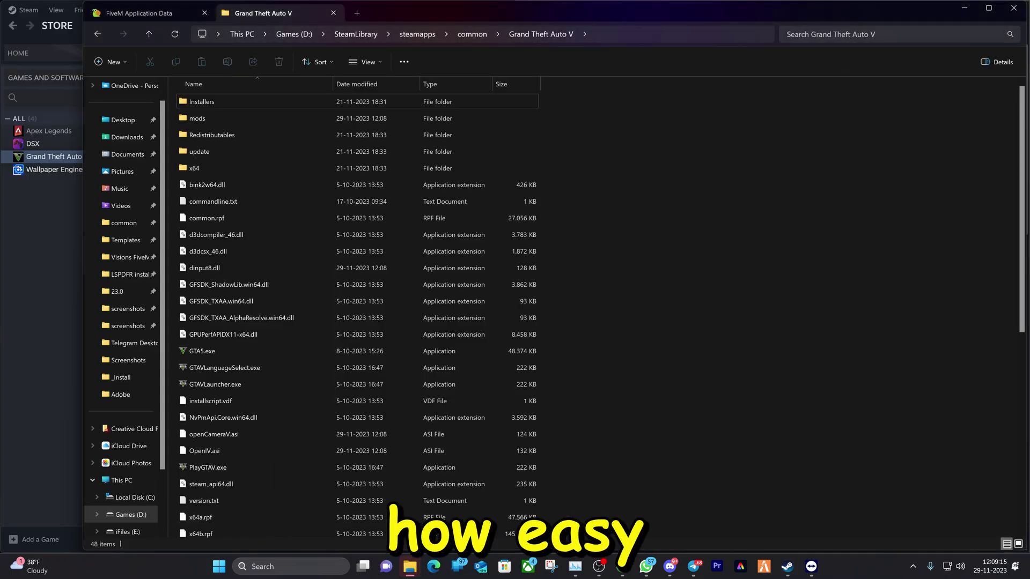
Minimize the new game-folder window and open the bin folder inside the ScriptHookV zip
{"action": "left_click", "coordinate": [958, 13]}
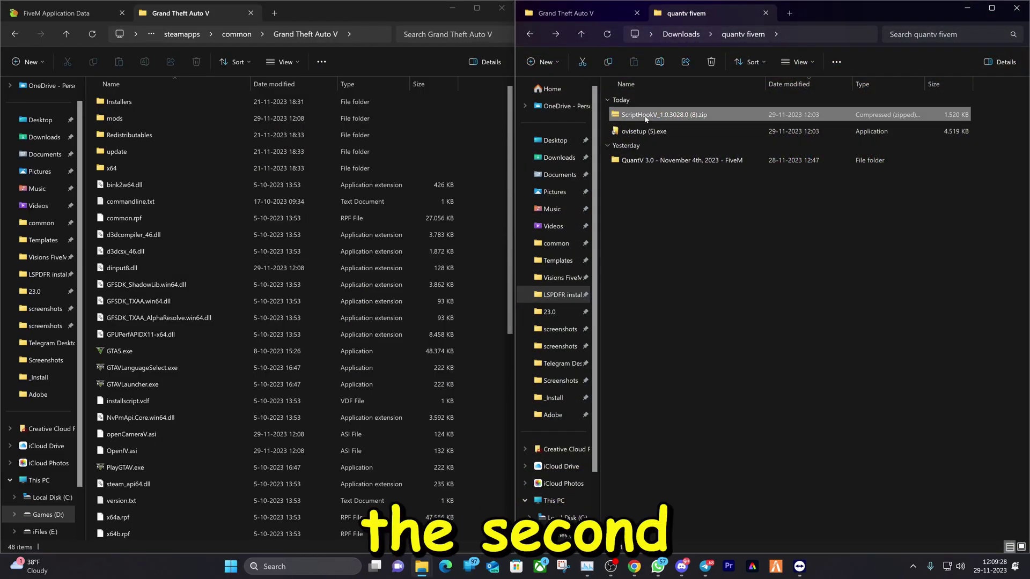
{"action": "left_click", "coordinate": [644, 131]}
{"action": "left_click", "coordinate": [632, 120], "text": "shift"}
{"action": "double_click", "coordinate": [632, 117]}
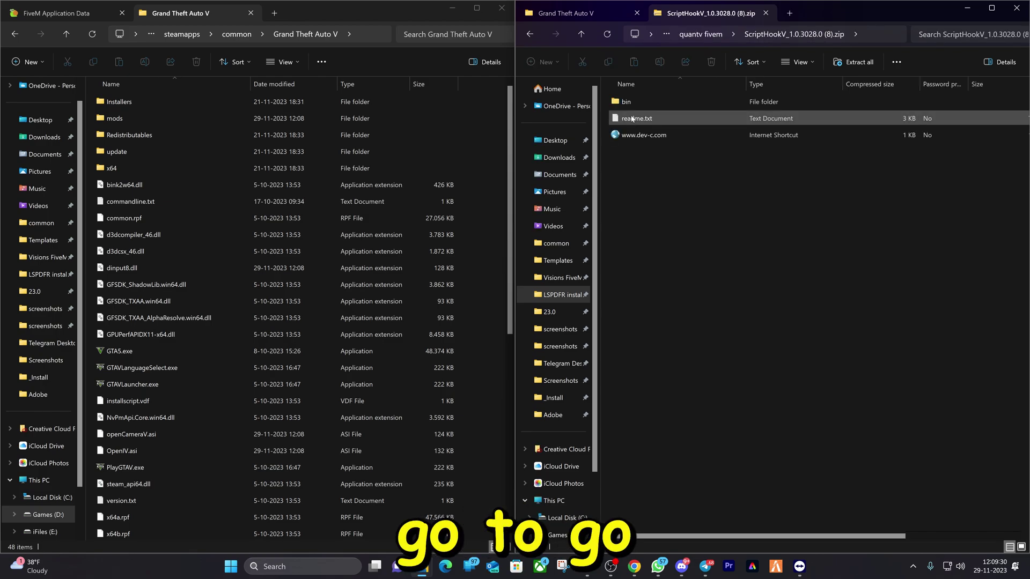
{"action": "double_click", "coordinate": [626, 102]}
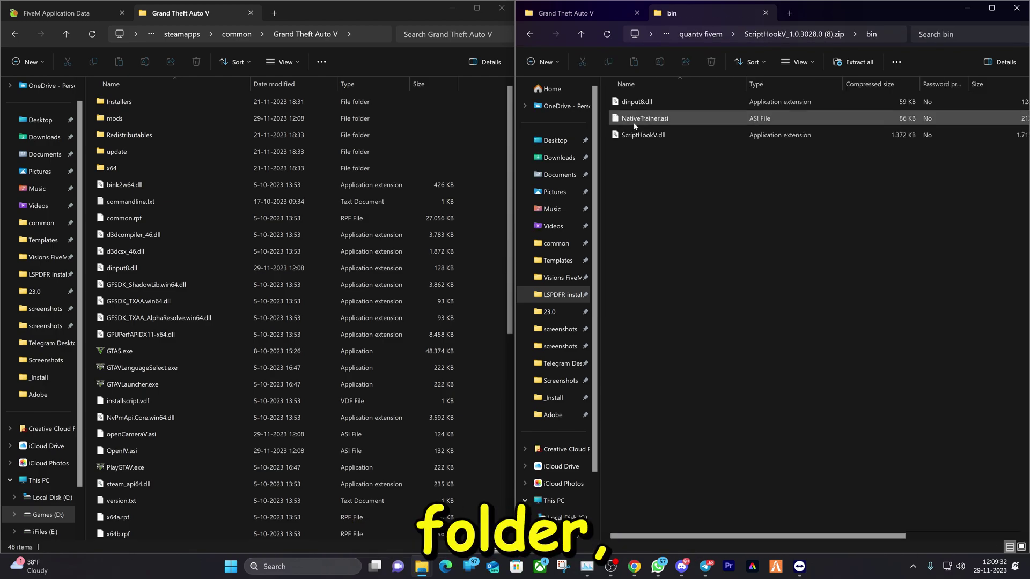
Copy ScriptHookV.dll and dinput8.dll into the GTA V folder, replacing dinput8.dll, then return to downloads
{"action": "left_click", "coordinate": [643, 134]}
{"action": "left_click", "coordinate": [644, 100], "text": "ctrl"}
{"action": "left_click_drag", "start_coordinate": [644, 98], "coordinate": [416, 367]}
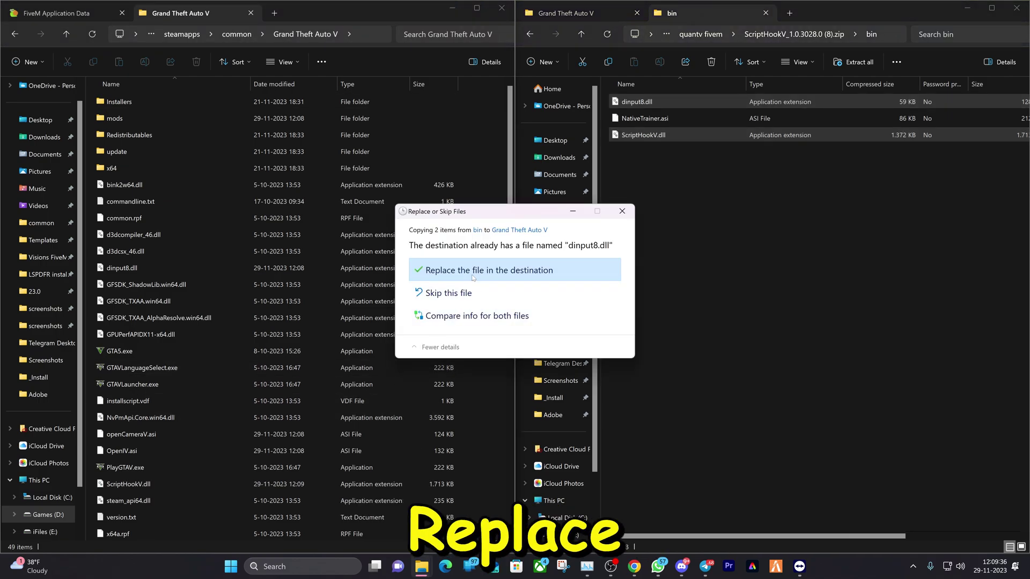
{"action": "left_click", "coordinate": [601, 271]}
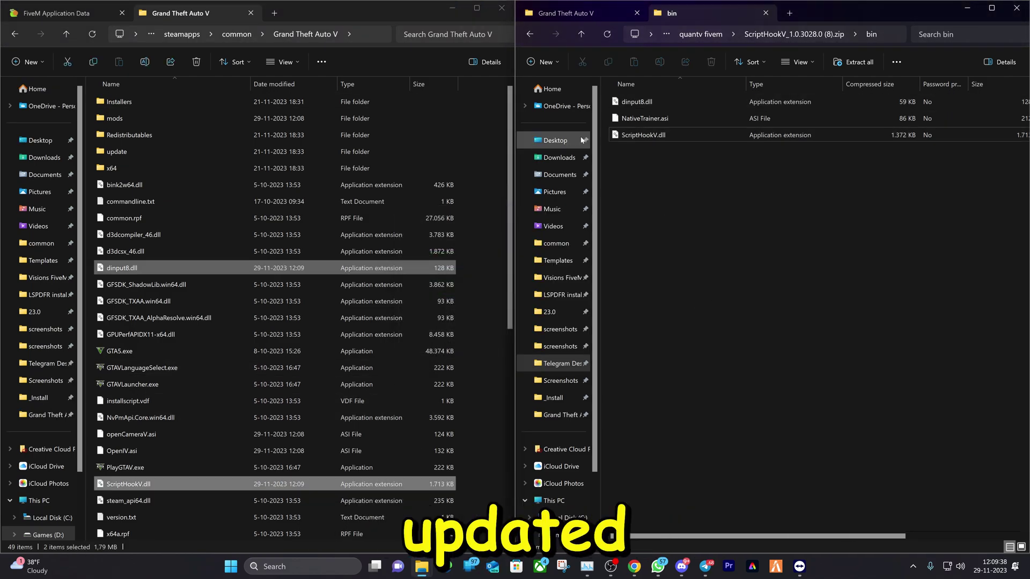
{"action": "left_click", "coordinate": [531, 34]}
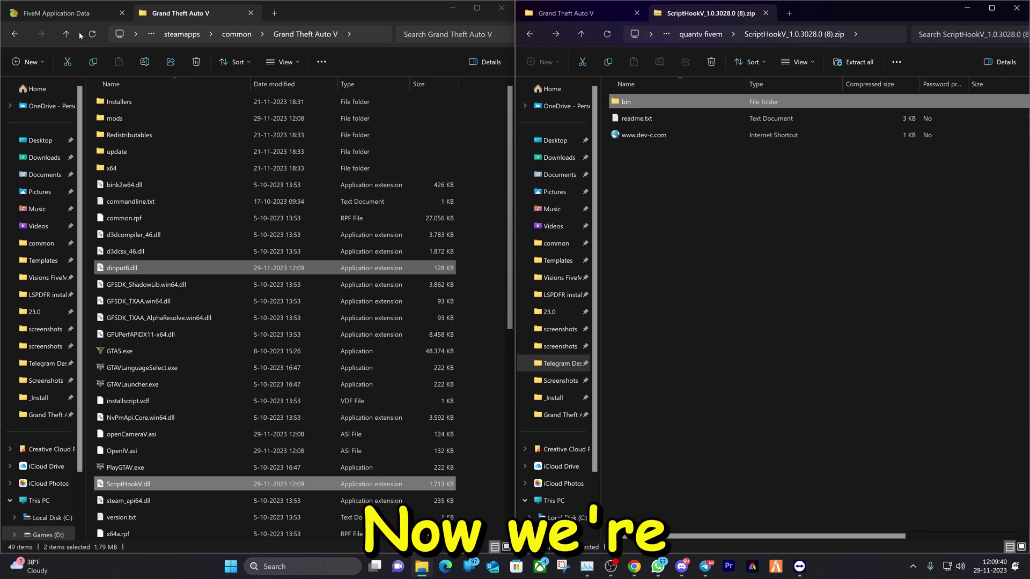
{"action": "left_click", "coordinate": [56, 13]}
{"action": "left_click", "coordinate": [530, 34]}
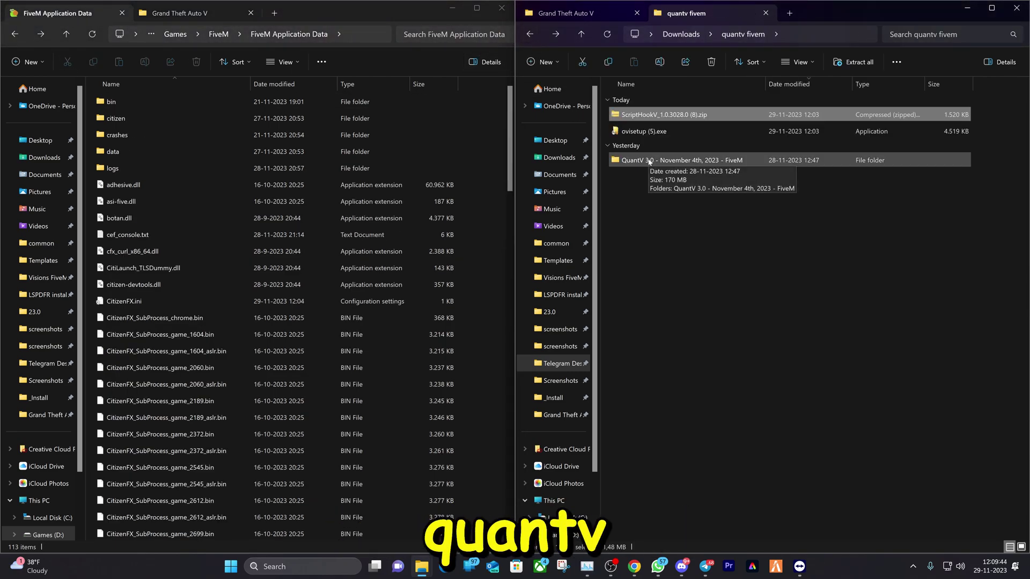
Go to QuantV 3.0 > _Install > 1_FiveM.app and copy its plugins folder into FiveM Application Data
{"action": "left_click", "coordinate": [646, 161]}
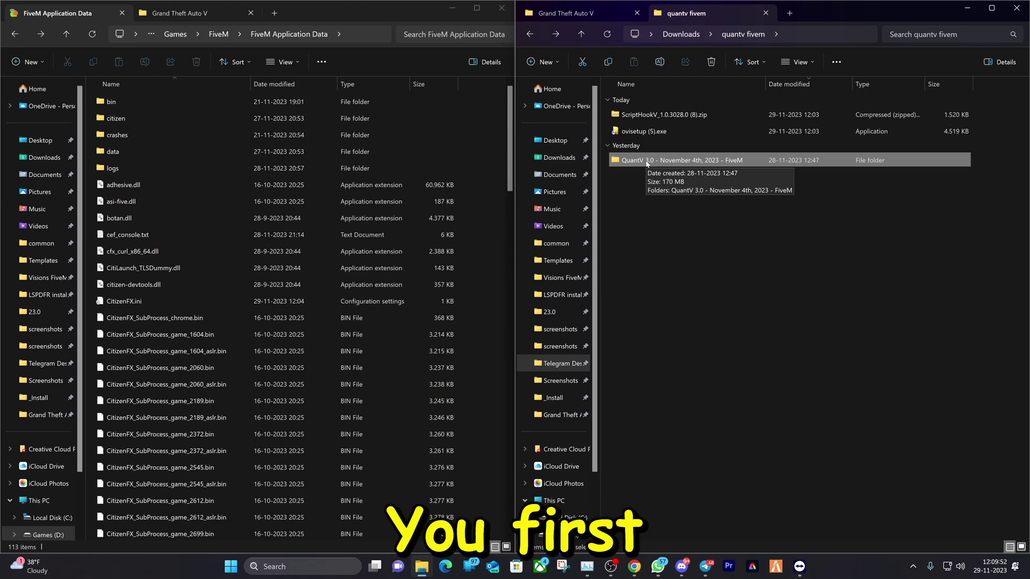
{"action": "double_click", "coordinate": [646, 161]}
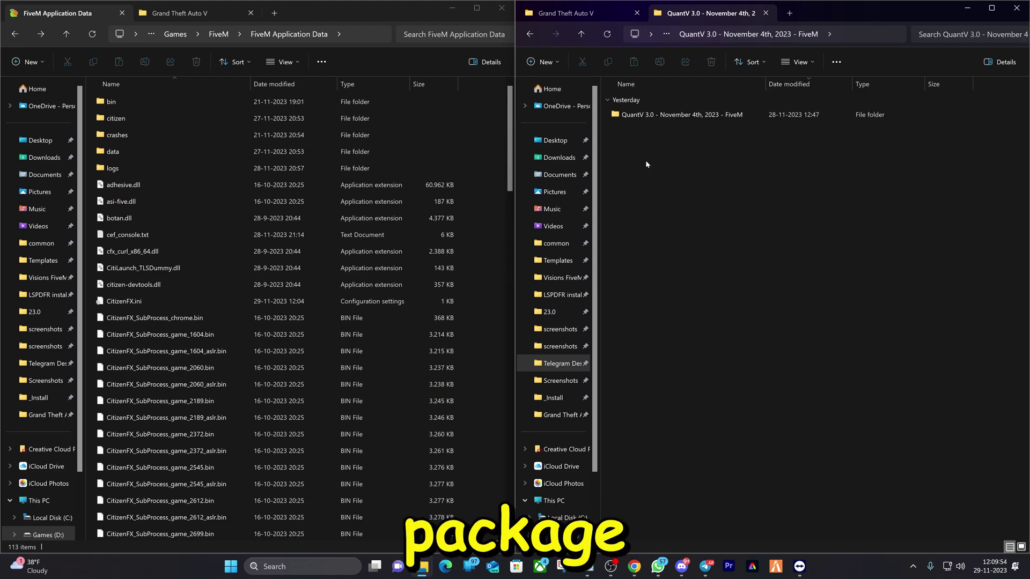
{"action": "left_click", "coordinate": [632, 115]}
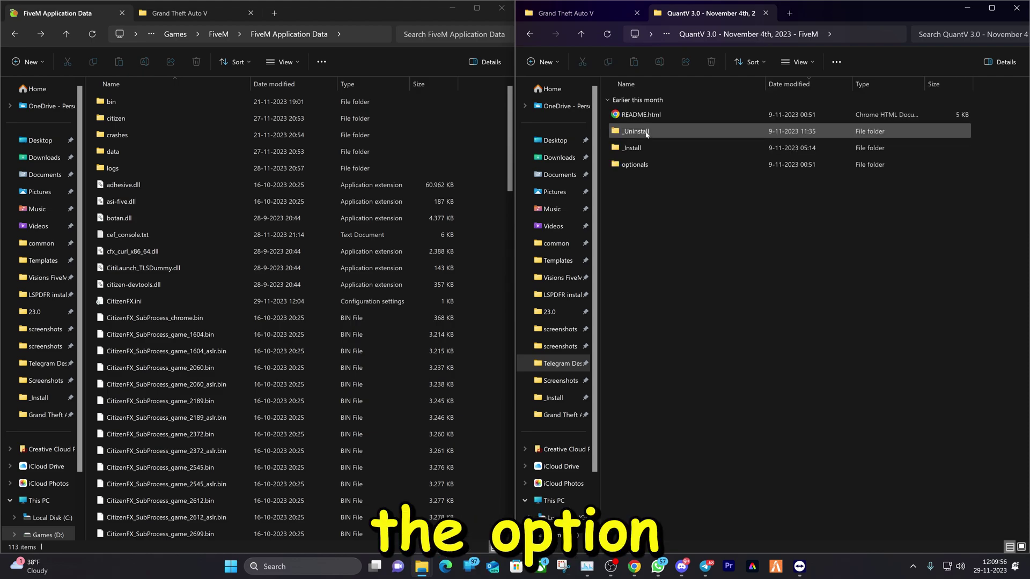
{"action": "double_click", "coordinate": [641, 146]}
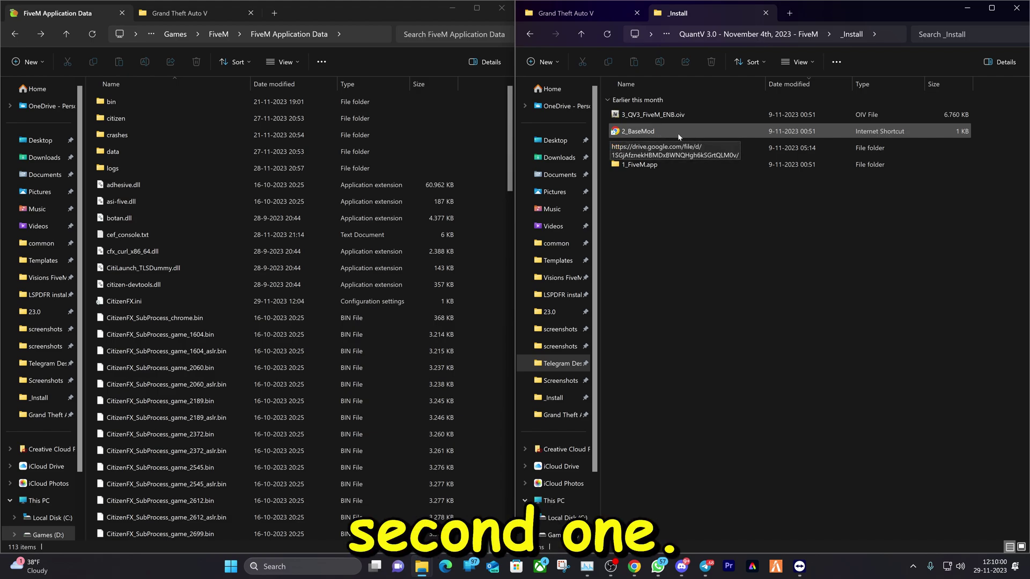
{"action": "double_click", "coordinate": [640, 164]}
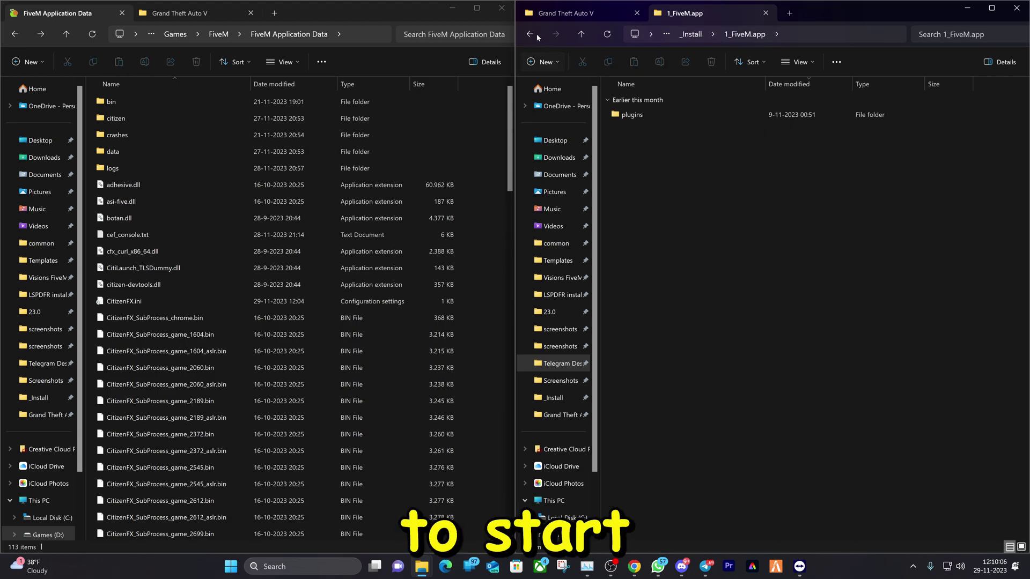
{"action": "key", "text": "alt+Left"}
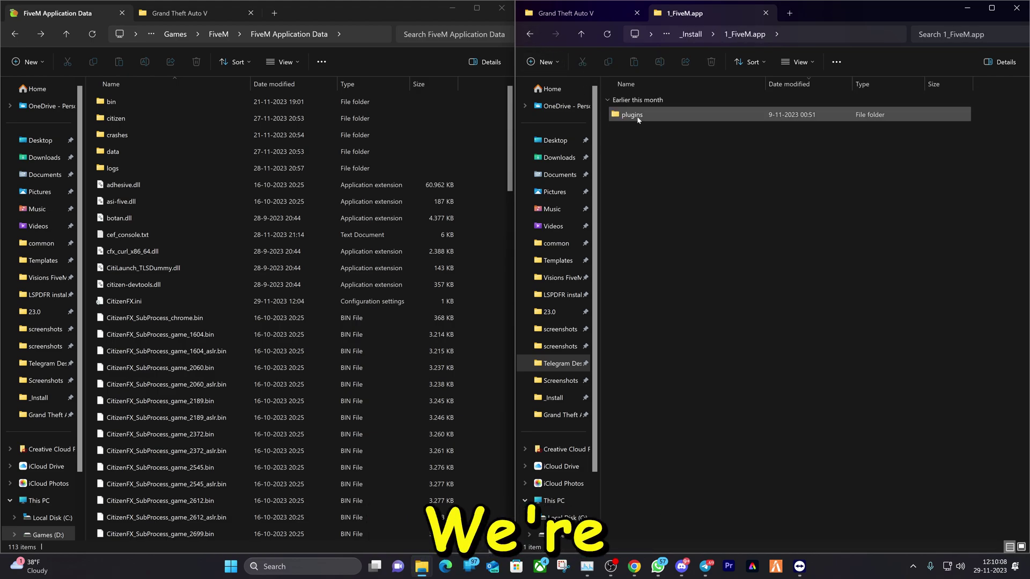
{"action": "left_click", "coordinate": [530, 36]}
{"action": "left_click_drag", "start_coordinate": [652, 117], "coordinate": [465, 201]}
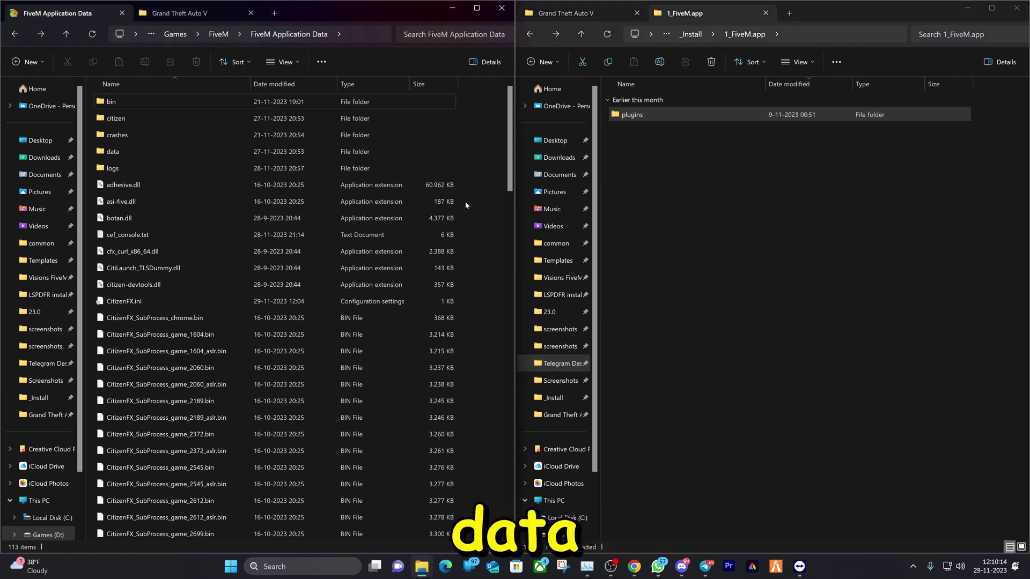
Copy the mods folder from BaseMod > _Install > FiveM.app into FiveM Application Data and refresh it
{"action": "scroll", "coordinate": [269, 284], "scroll_direction": "up", "scroll_amount": 3}
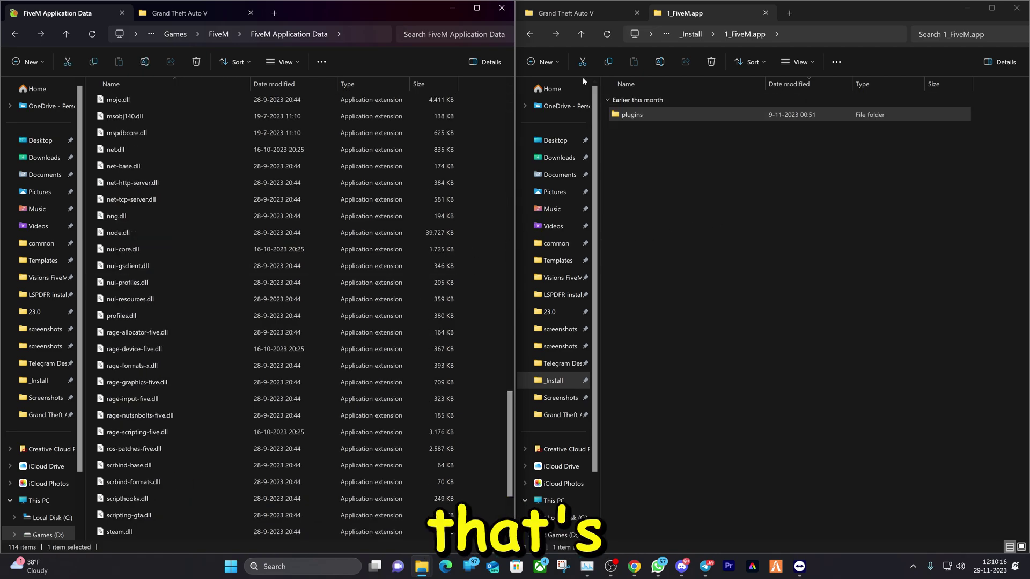
{"action": "left_click", "coordinate": [529, 35]}
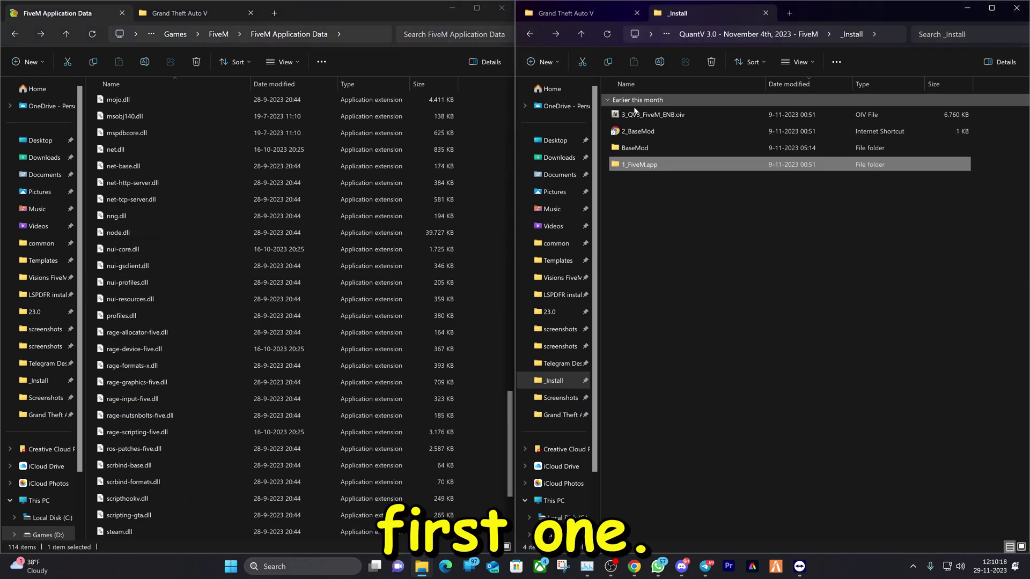
{"action": "double_click", "coordinate": [654, 149]}
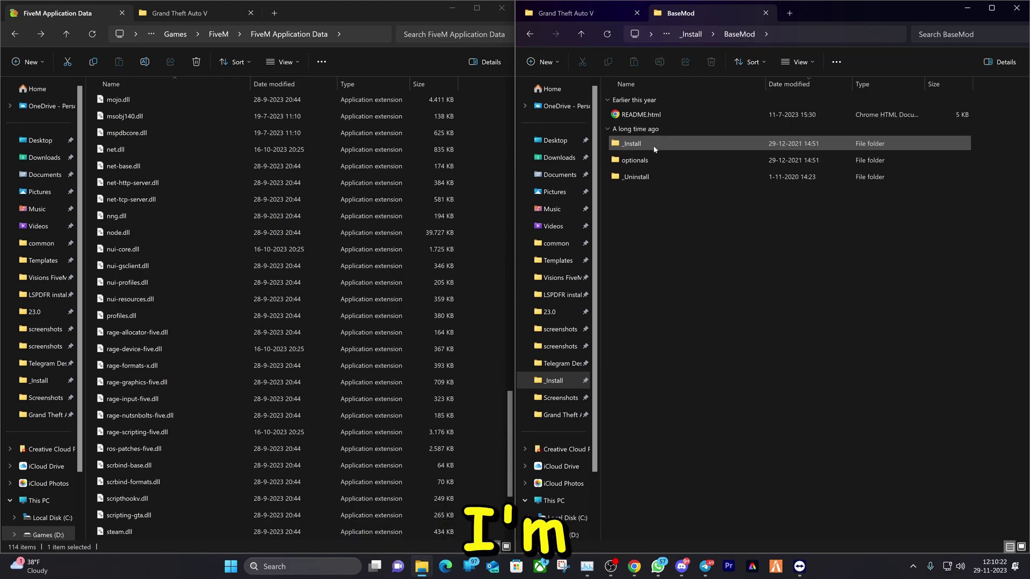
{"action": "double_click", "coordinate": [630, 147]}
{"action": "left_click", "coordinate": [648, 116]}
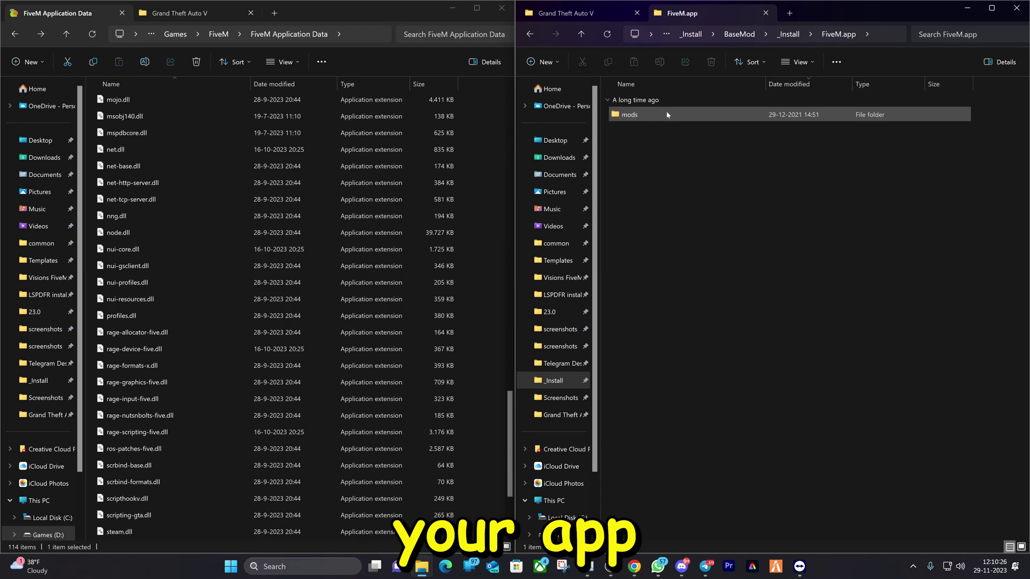
{"action": "left_click", "coordinate": [652, 115]}
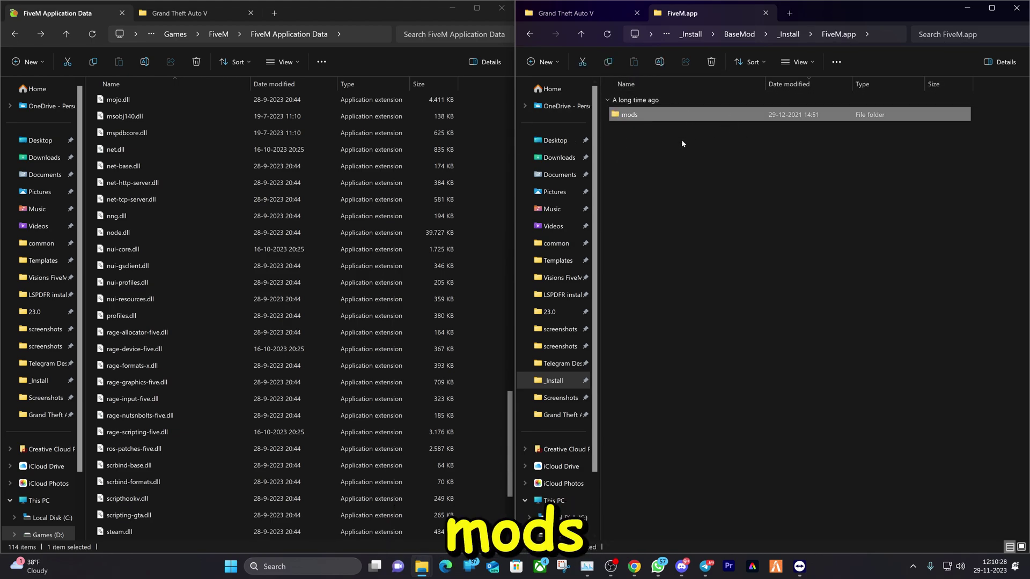
{"action": "left_click_drag", "start_coordinate": [671, 118], "coordinate": [468, 232]}
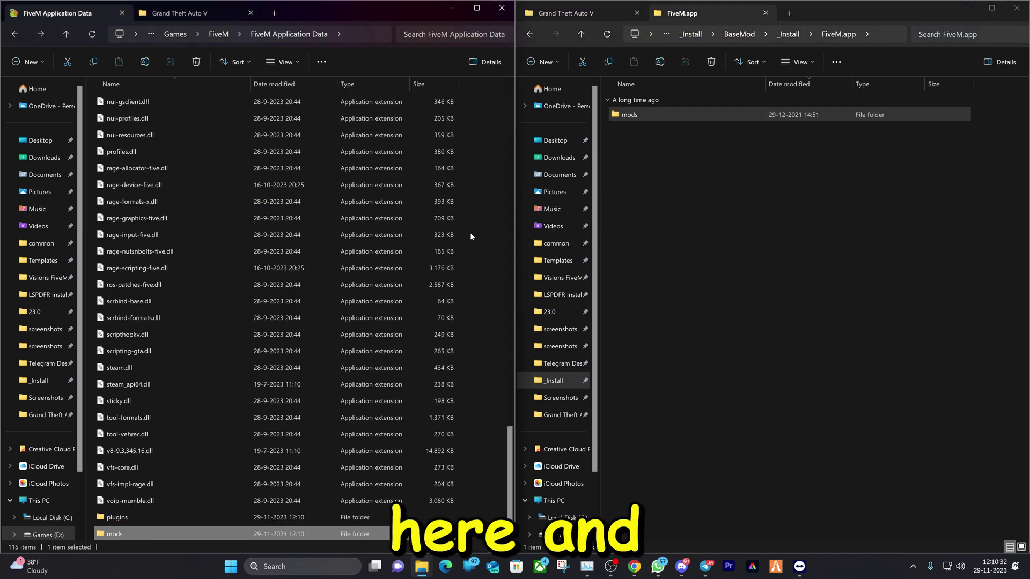
{"action": "scroll", "coordinate": [216, 128], "scroll_direction": "up", "scroll_amount": 1}
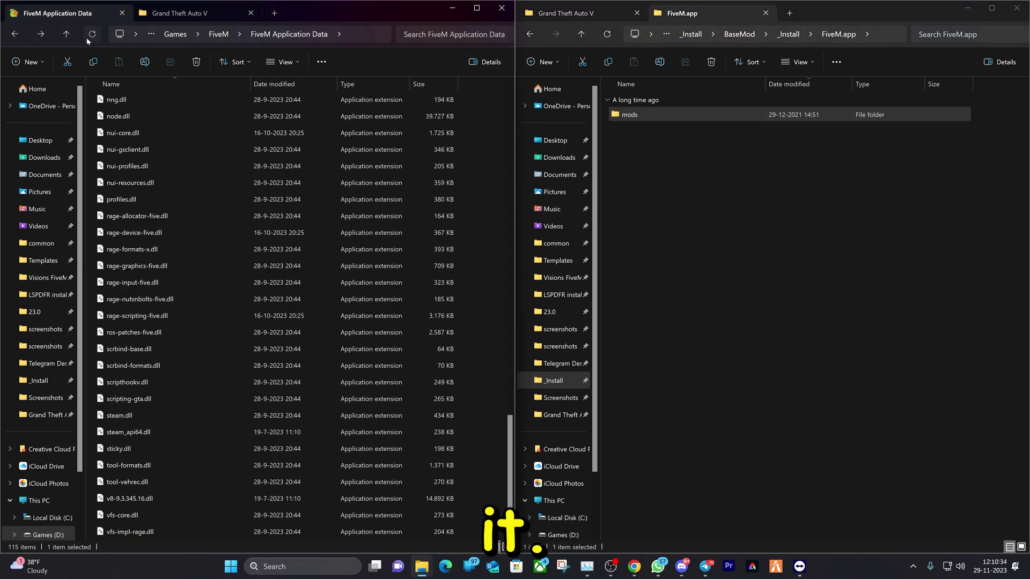
{"action": "left_click", "coordinate": [87, 41]}
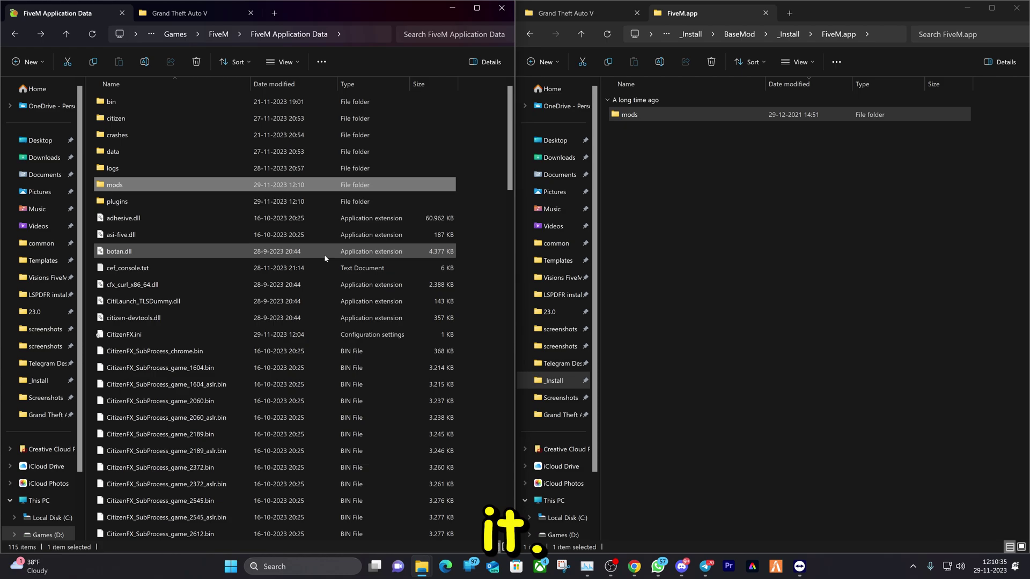
Go back to QuantV's _Install folder and launch 3_QV3_FiveM_ENB.oiv, then close its installer
{"action": "left_click", "coordinate": [534, 37]}
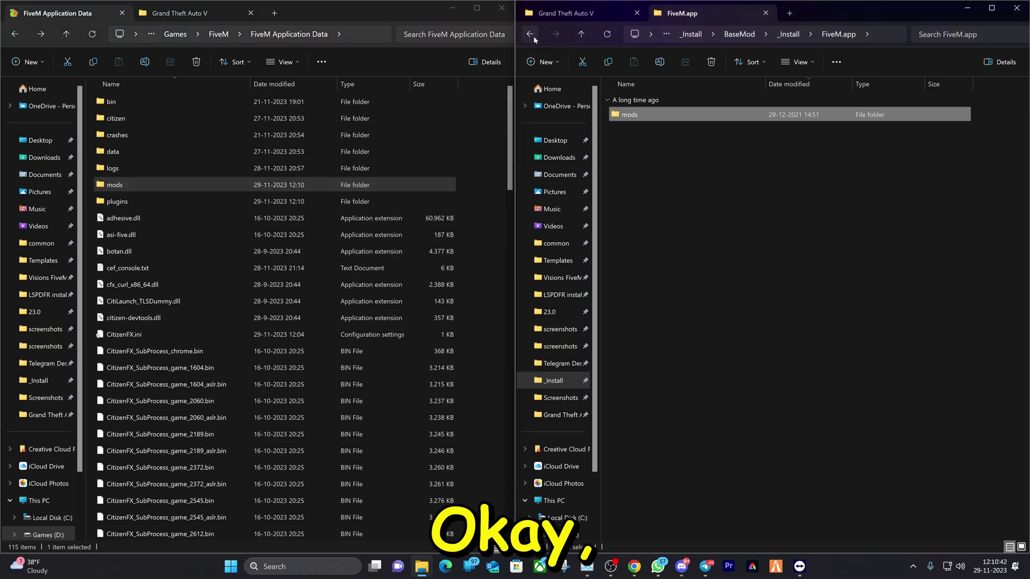
{"action": "left_click", "coordinate": [534, 37]}
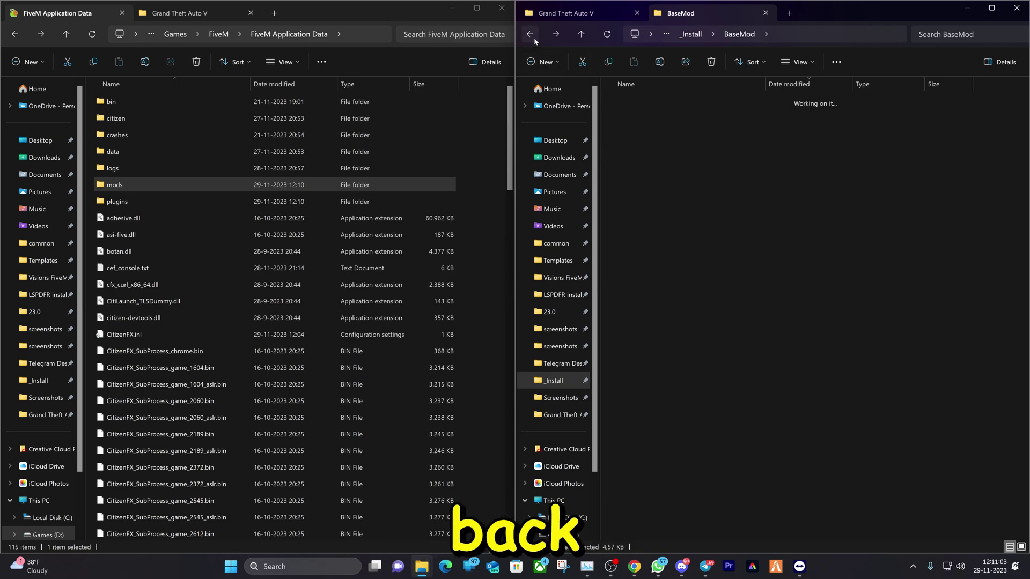
{"action": "left_click", "coordinate": [533, 36]}
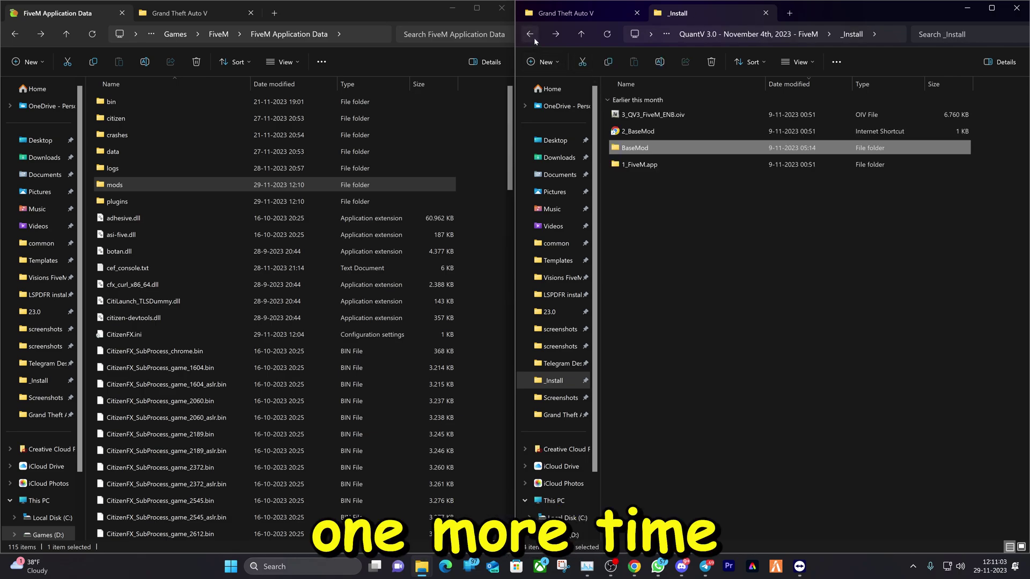
{"action": "left_click", "coordinate": [633, 116]}
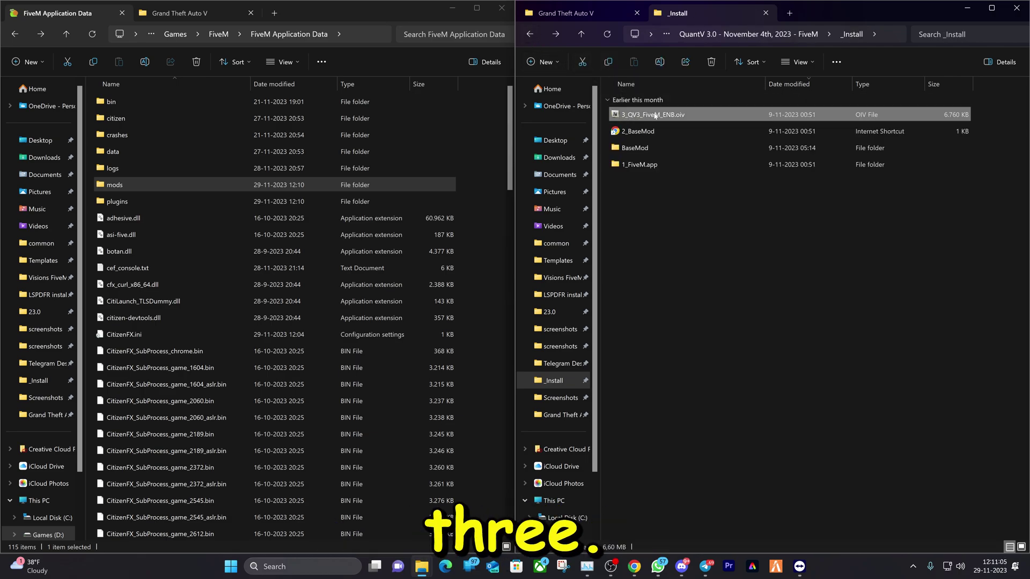
{"action": "double_click", "coordinate": [655, 115]}
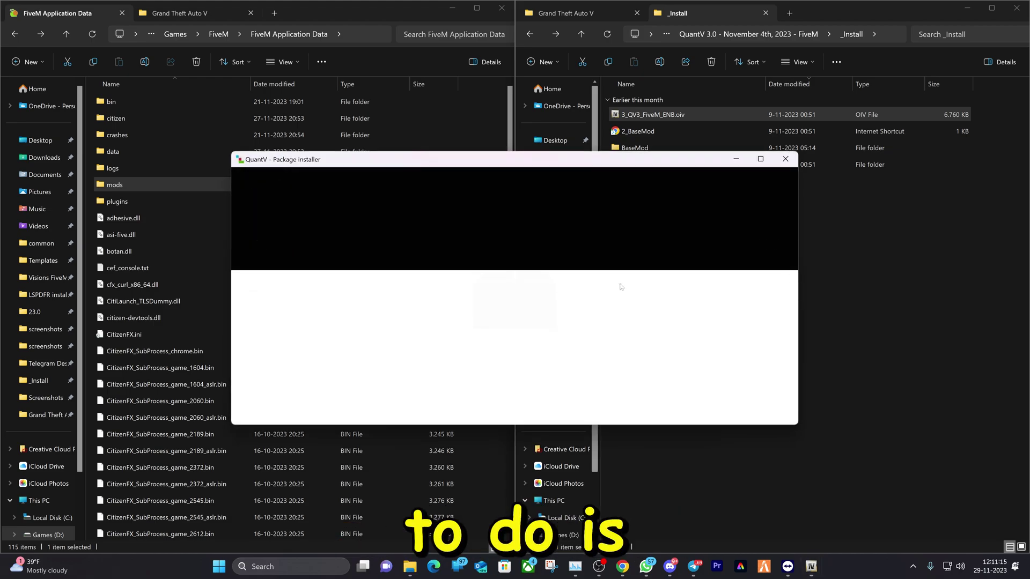
{"action": "left_click", "coordinate": [793, 161]}
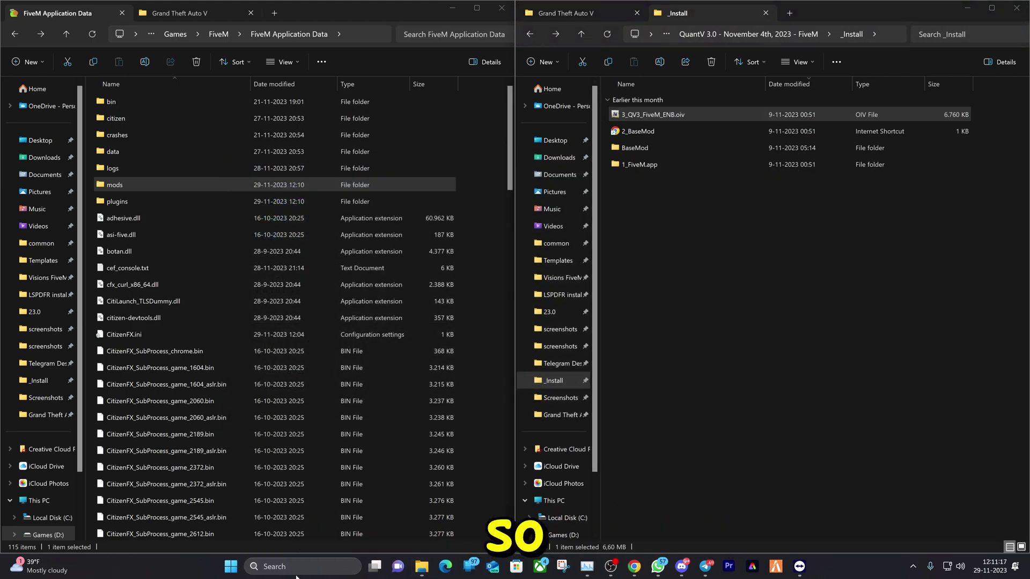
Launch OpenIV for GTA V for Windows and turn on edit mode
{"action": "left_click", "coordinate": [274, 566]}
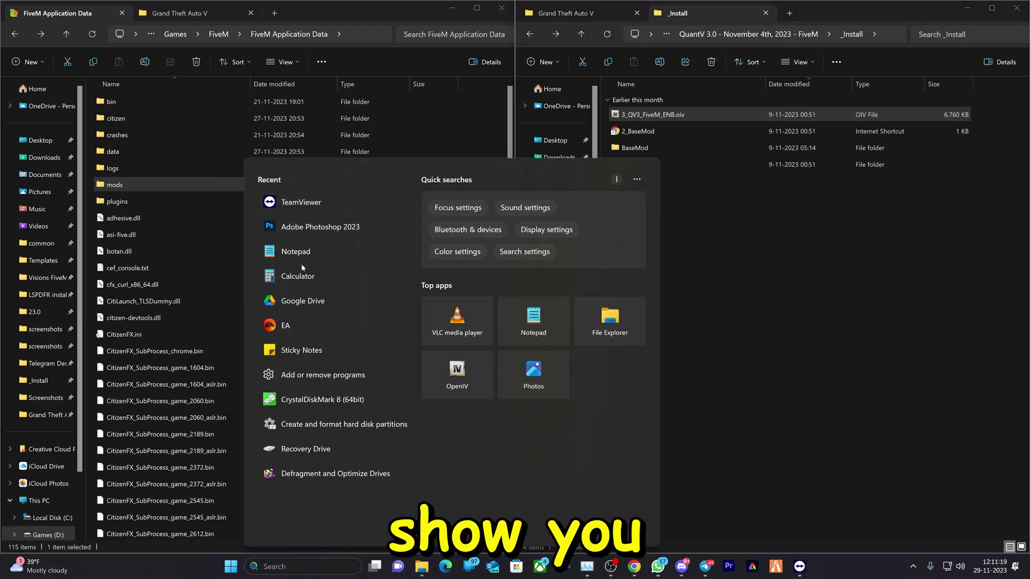
{"action": "type", "text": "openiv"}
{"action": "key", "text": "Escape"}
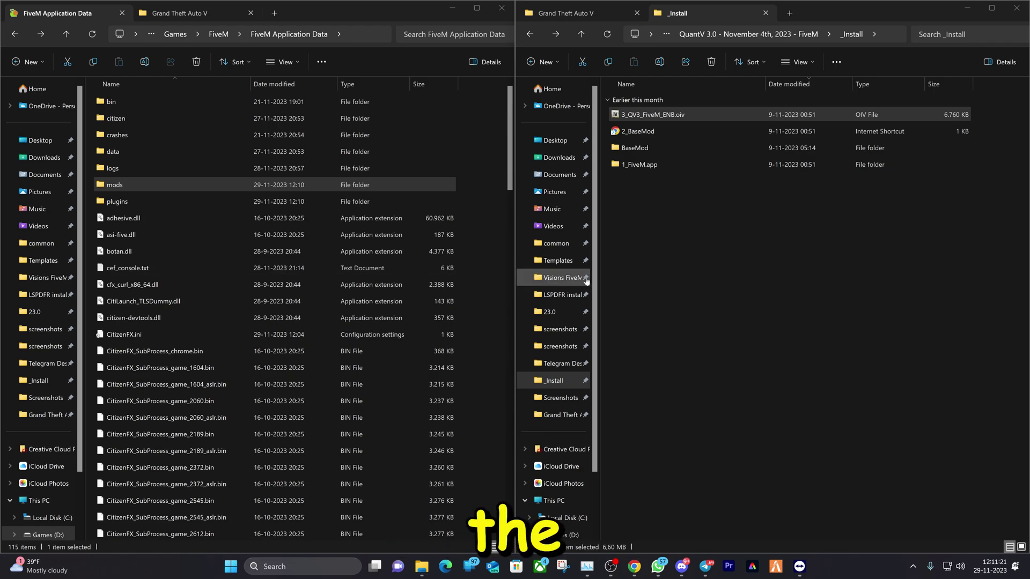
{"action": "left_click", "coordinate": [460, 299]}
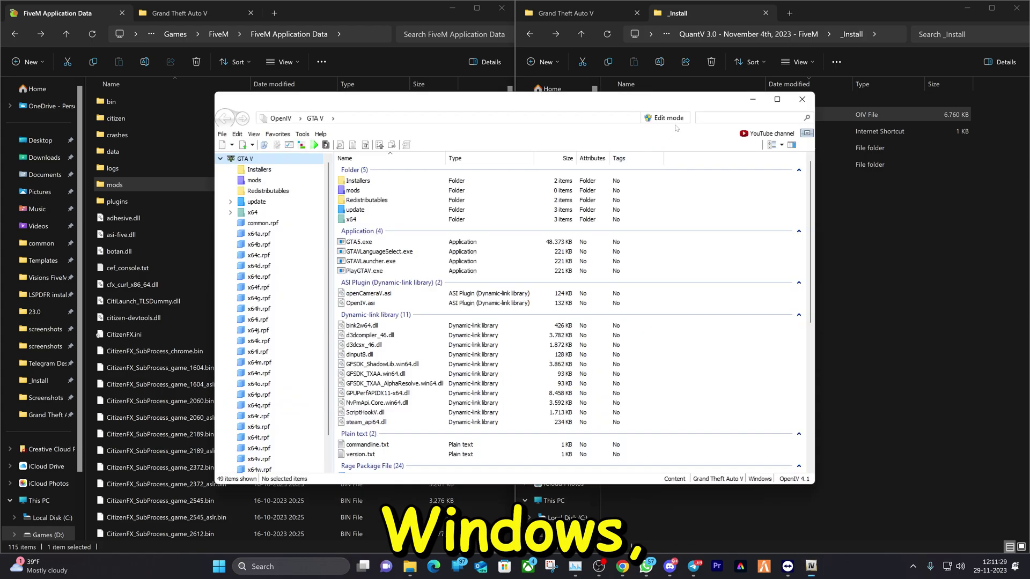
{"action": "left_click", "coordinate": [665, 118]}
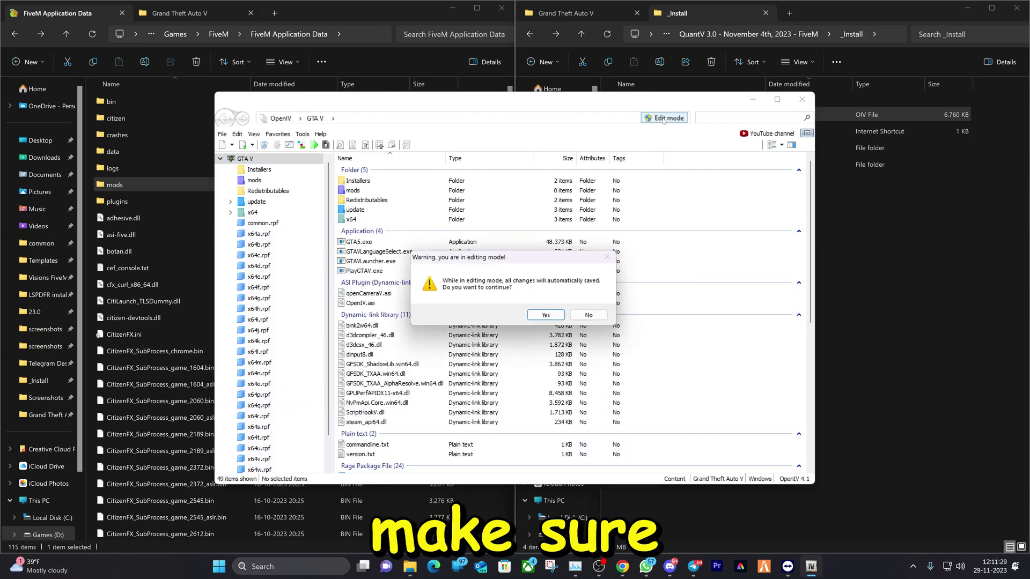
{"action": "left_click", "coordinate": [550, 318]}
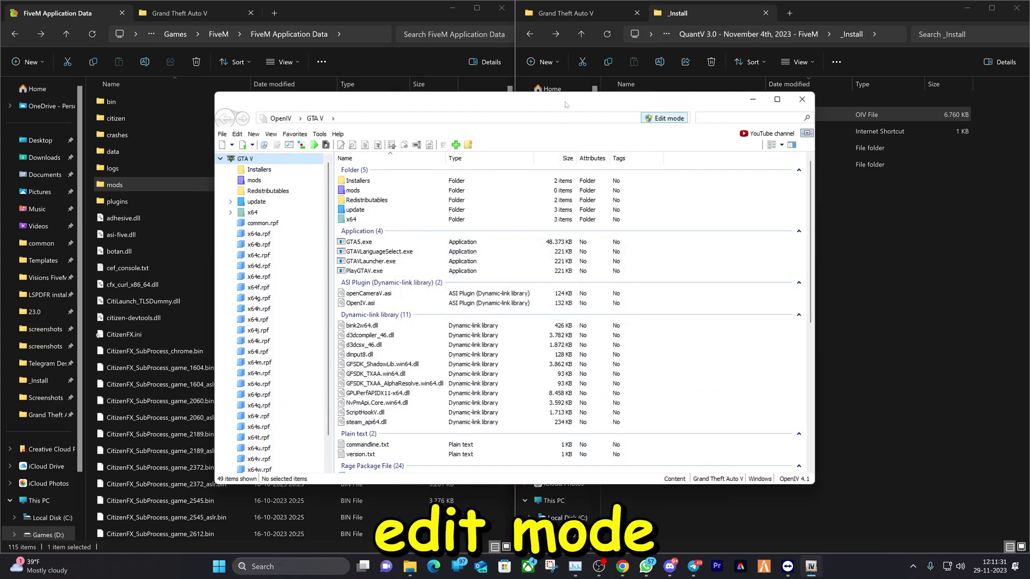
Drop the QuantV OIV package onto OpenIV and install it into the mods folder, then select 1_FiveM.app
{"action": "left_click_drag", "start_coordinate": [566, 105], "coordinate": [428, 135]}
{"action": "left_click_drag", "start_coordinate": [643, 115], "coordinate": [576, 366]}
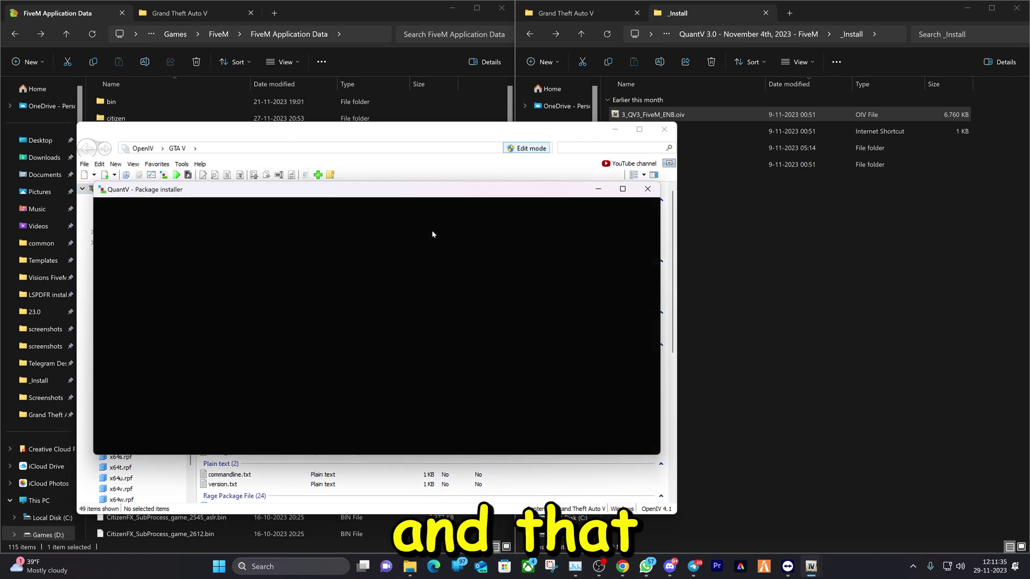
{"action": "left_click", "coordinate": [629, 271]}
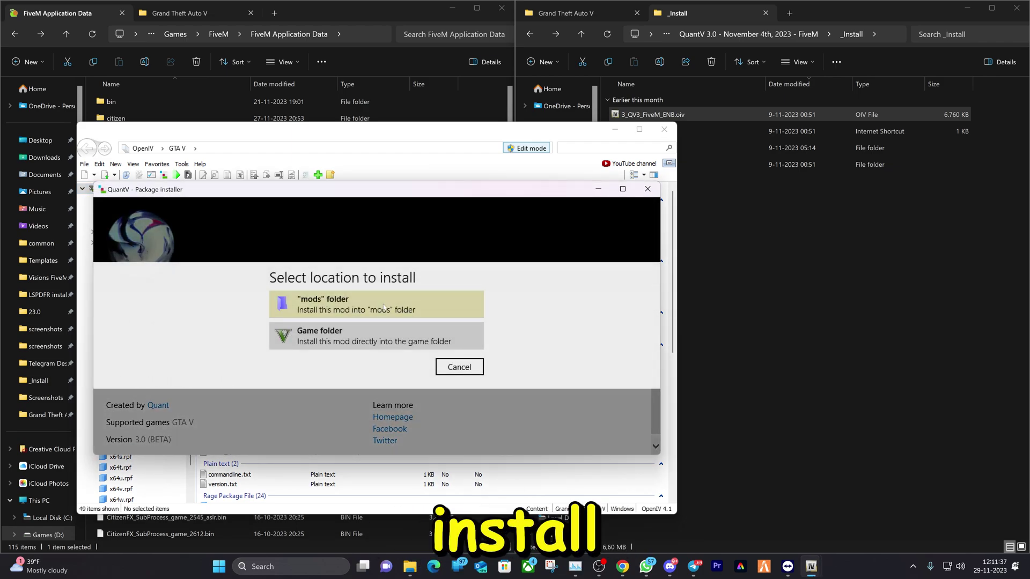
{"action": "left_click", "coordinate": [345, 365]}
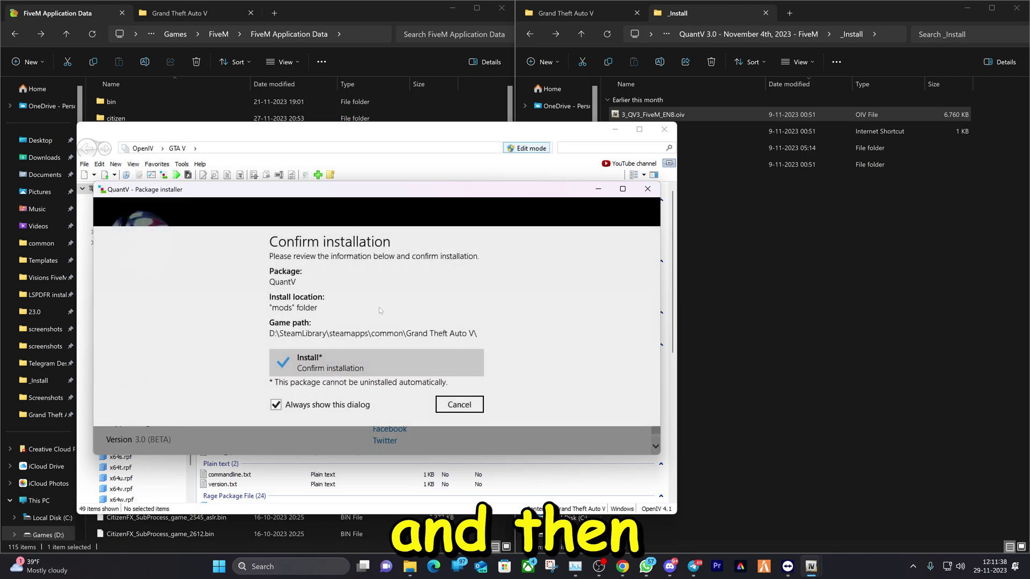
{"action": "left_click", "coordinate": [345, 366]}
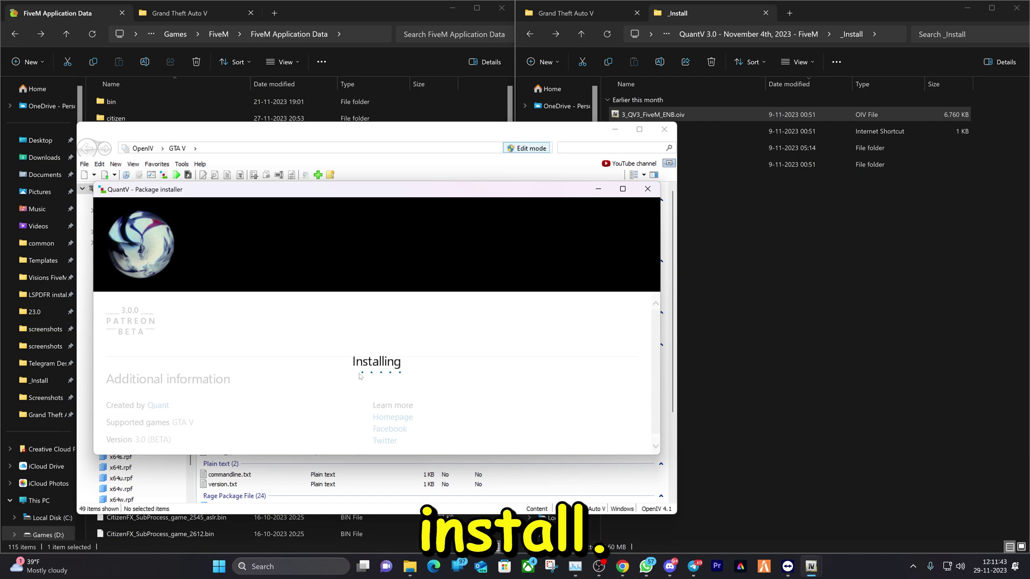
{"action": "left_click", "coordinate": [712, 240]}
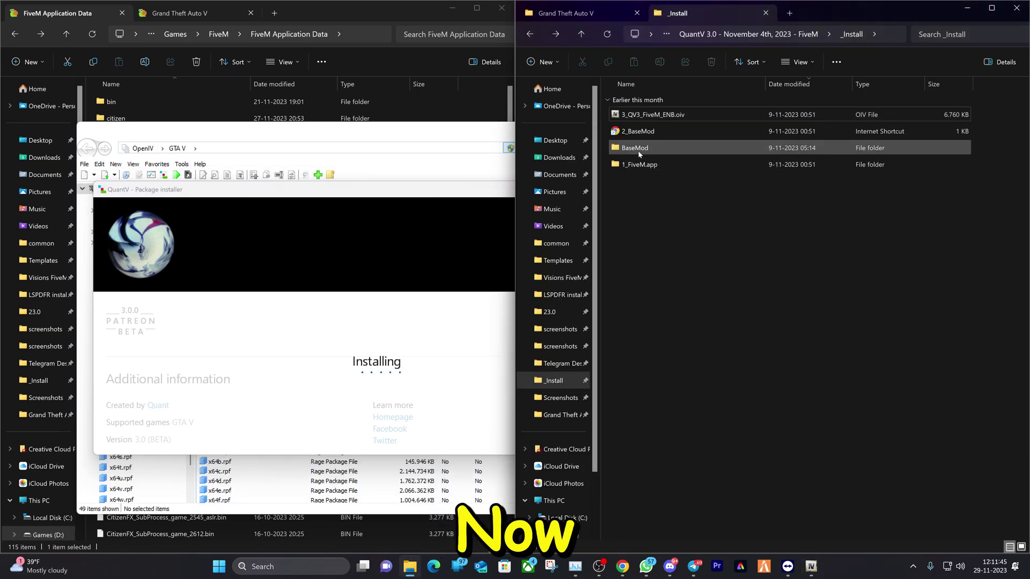
{"action": "left_click", "coordinate": [639, 165]}
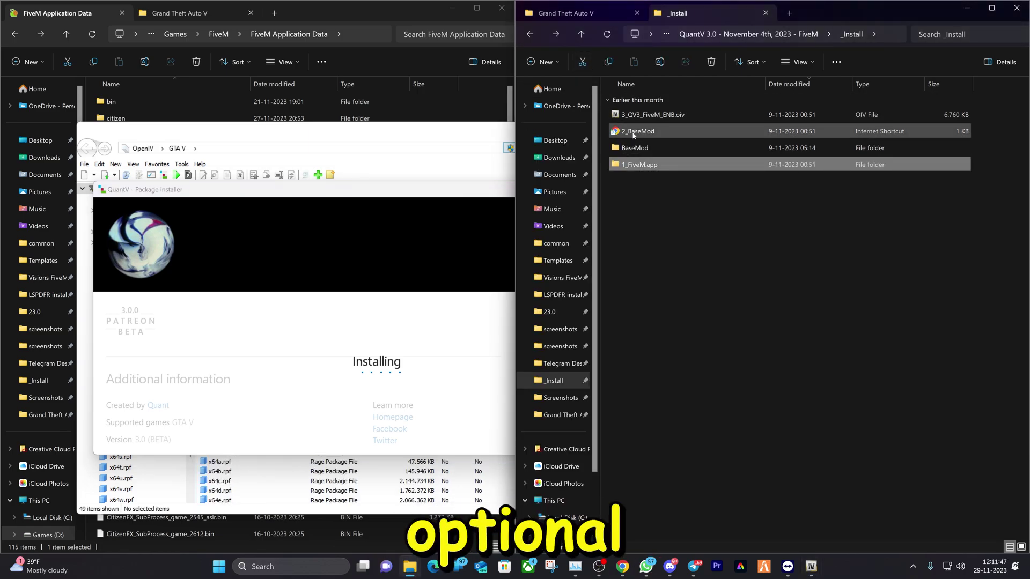
Browse into BaseMod > optionals > Optional presets and clear the row selection
{"action": "double_click", "coordinate": [633, 148]}
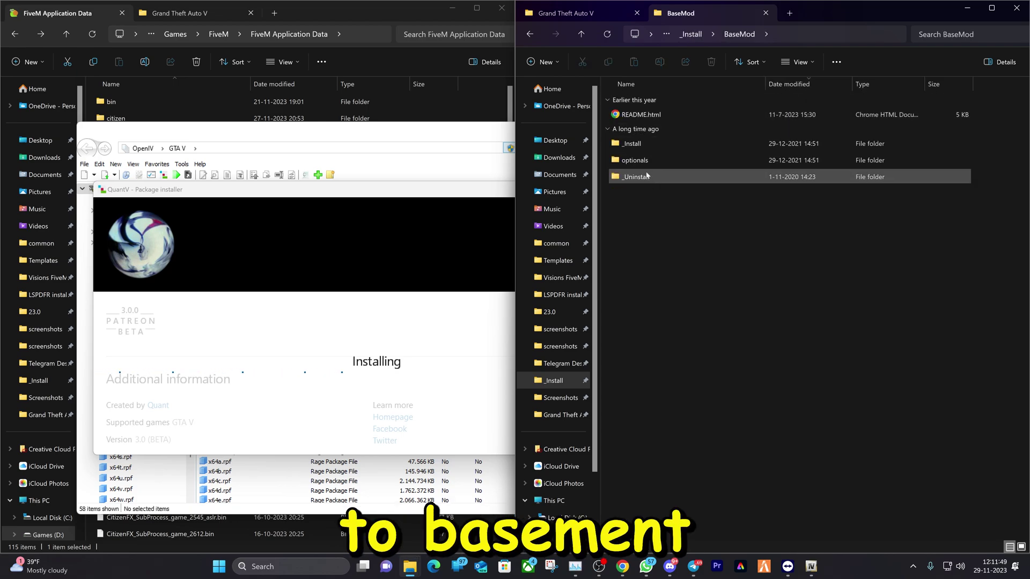
{"action": "double_click", "coordinate": [656, 164]}
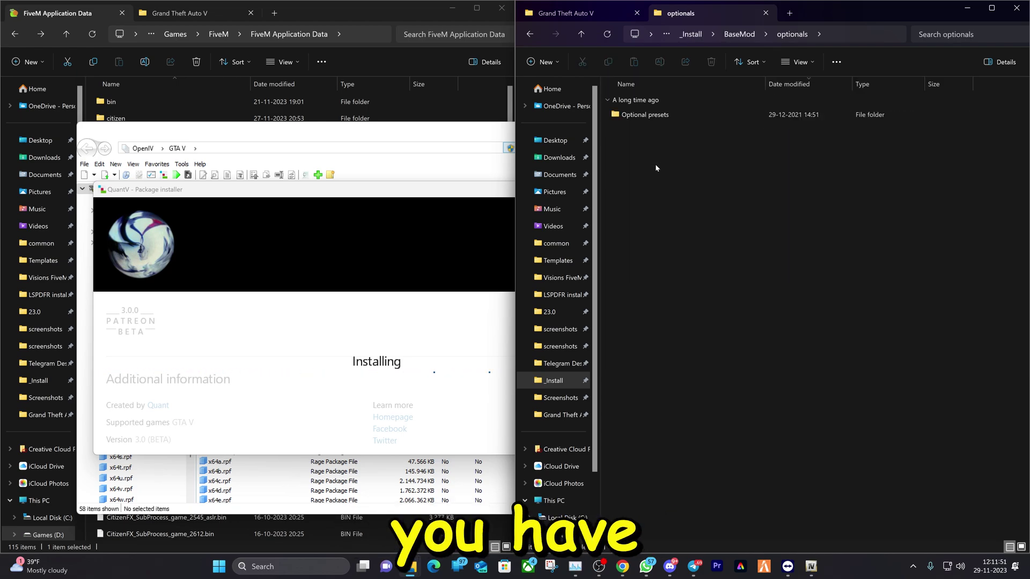
{"action": "double_click", "coordinate": [644, 120]}
{"action": "left_click_drag", "start_coordinate": [702, 377], "coordinate": [651, 99]}
{"action": "left_click_drag", "start_coordinate": [651, 139], "coordinate": [681, 273]}
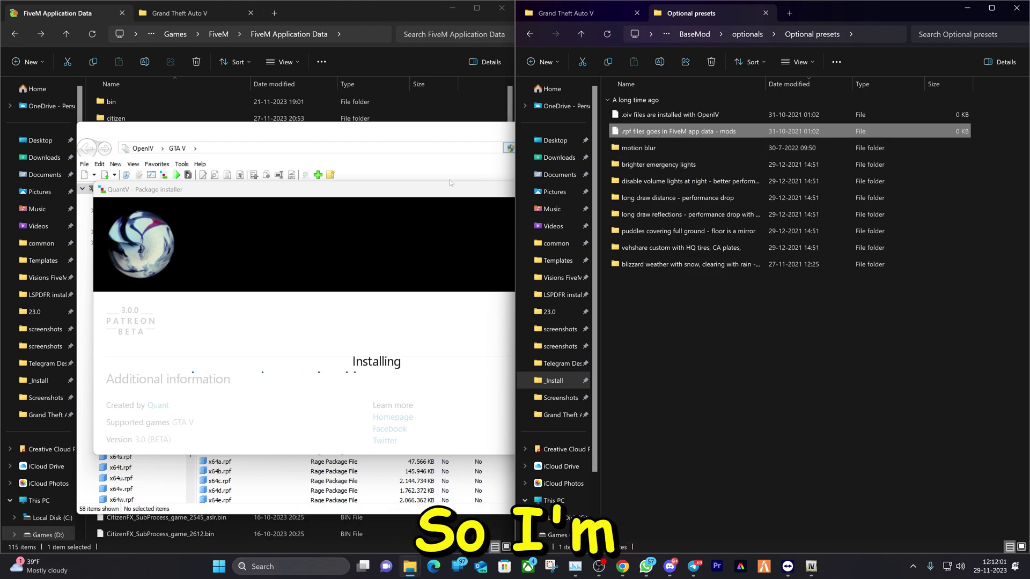
Peek into the puddles covering full ground folder, return to Optional presets, and bring the installer forward
{"action": "left_click", "coordinate": [469, 145]}
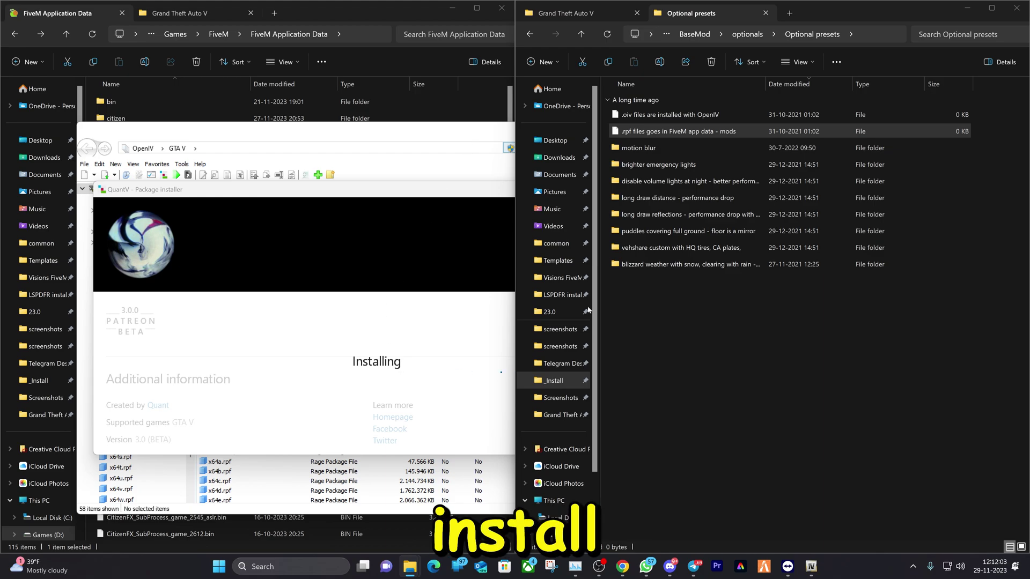
{"action": "left_click", "coordinate": [642, 168]}
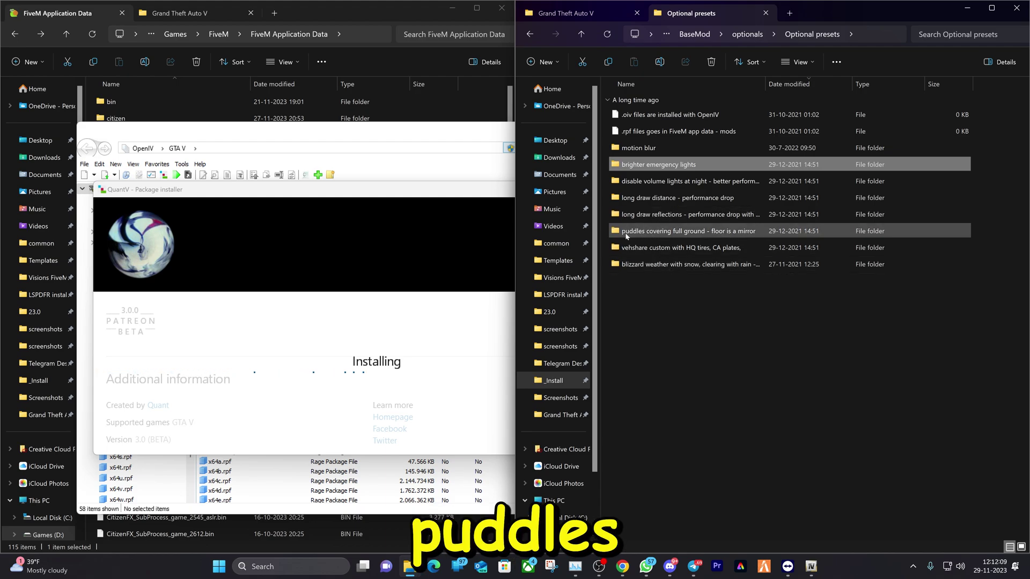
{"action": "double_click", "coordinate": [738, 231]}
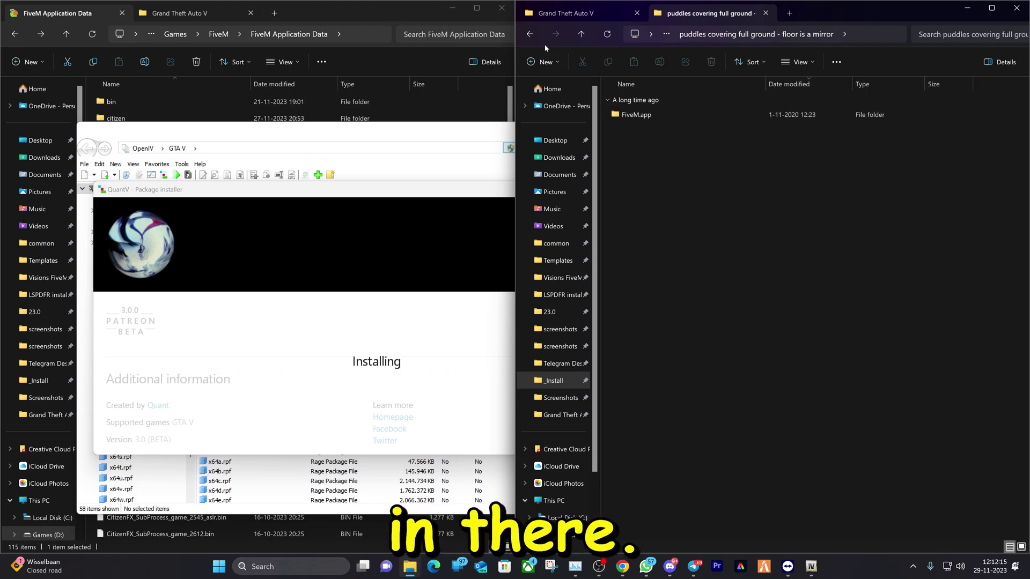
{"action": "left_click", "coordinate": [529, 34]}
{"action": "left_click", "coordinate": [400, 307]}
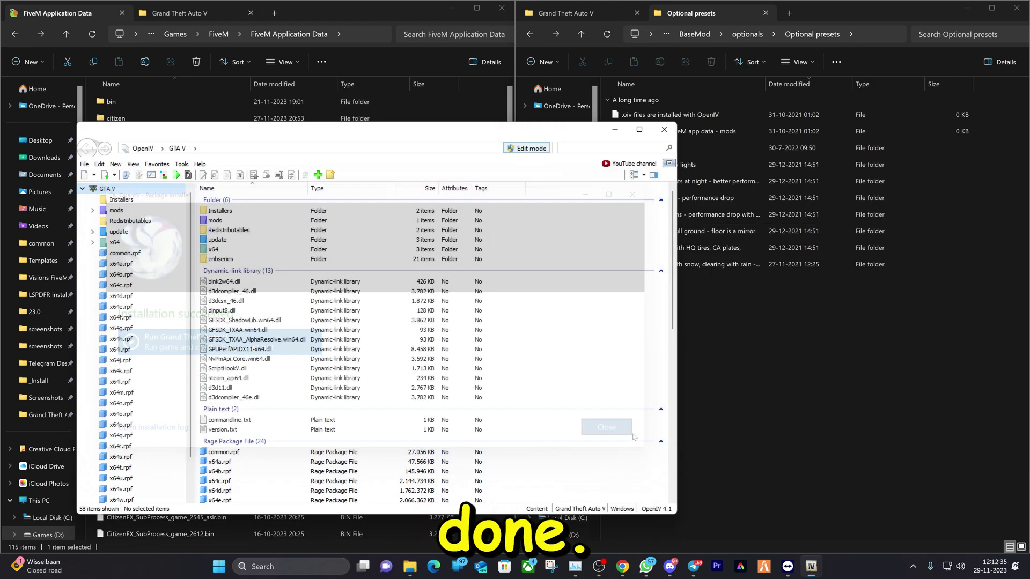
Close OpenIV and open brighter emergency lights > FiveM.app > mods
{"action": "left_click", "coordinate": [664, 130]}
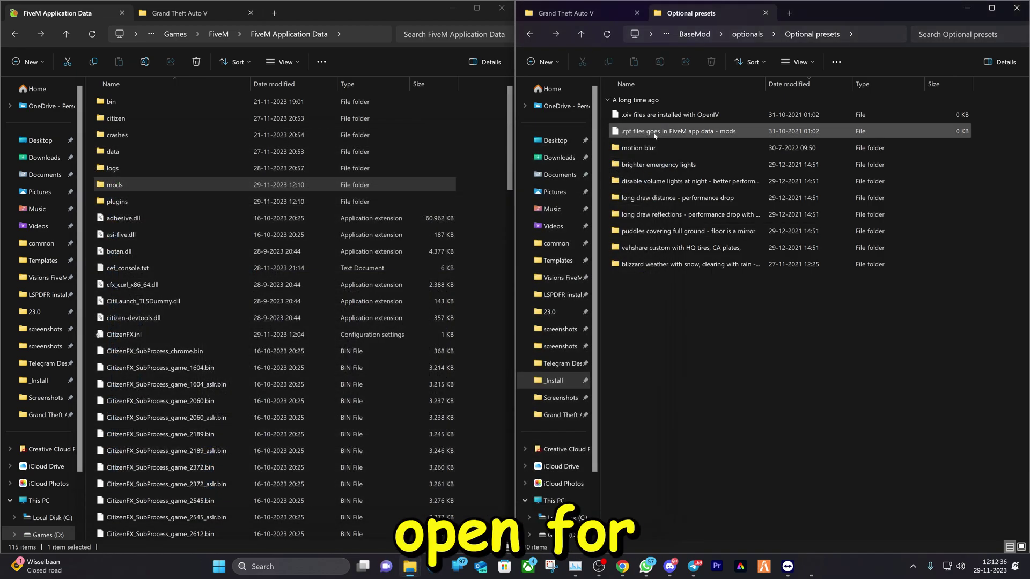
{"action": "double_click", "coordinate": [643, 165]}
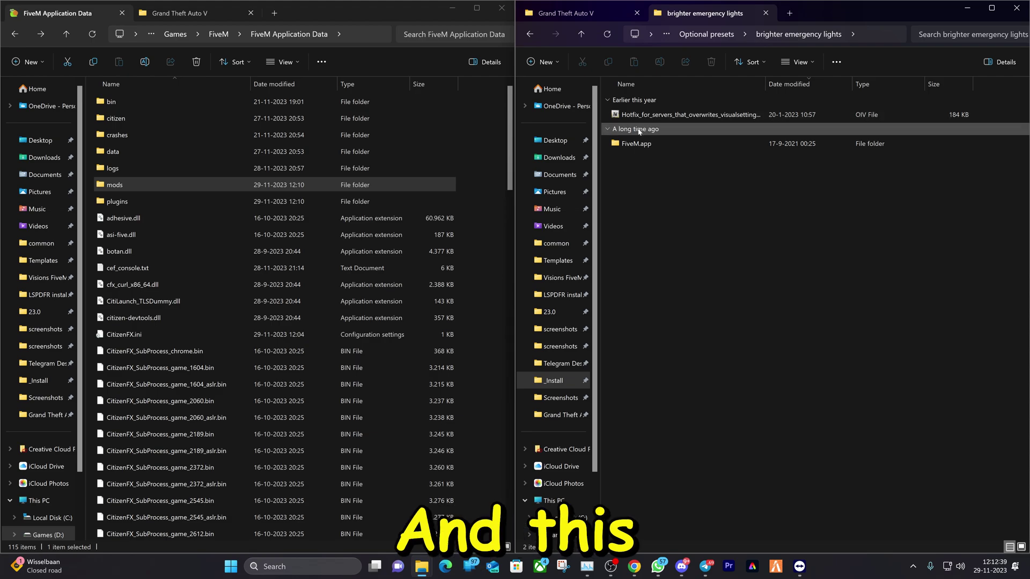
{"action": "left_click", "coordinate": [665, 114]}
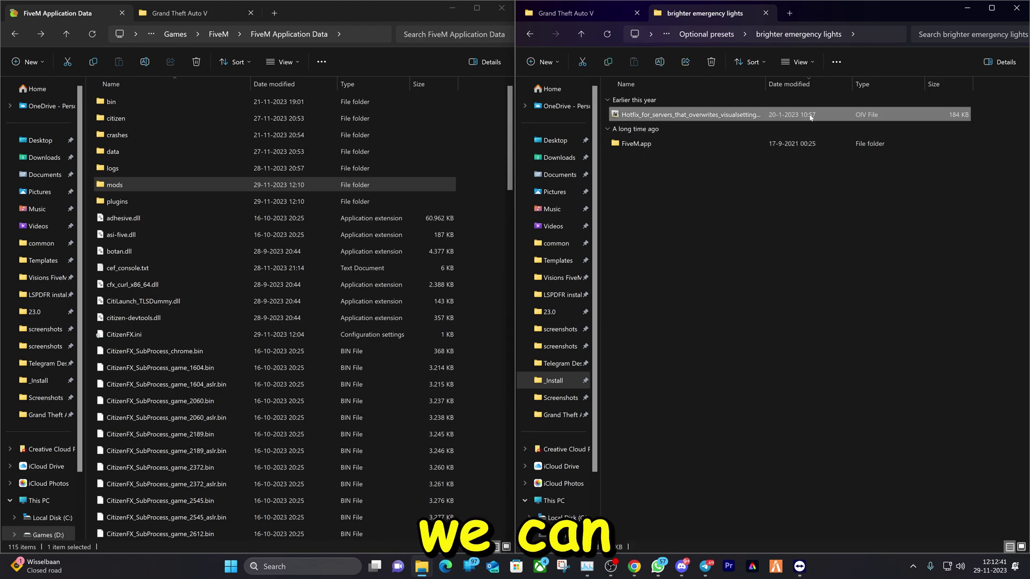
{"action": "double_click", "coordinate": [667, 144]}
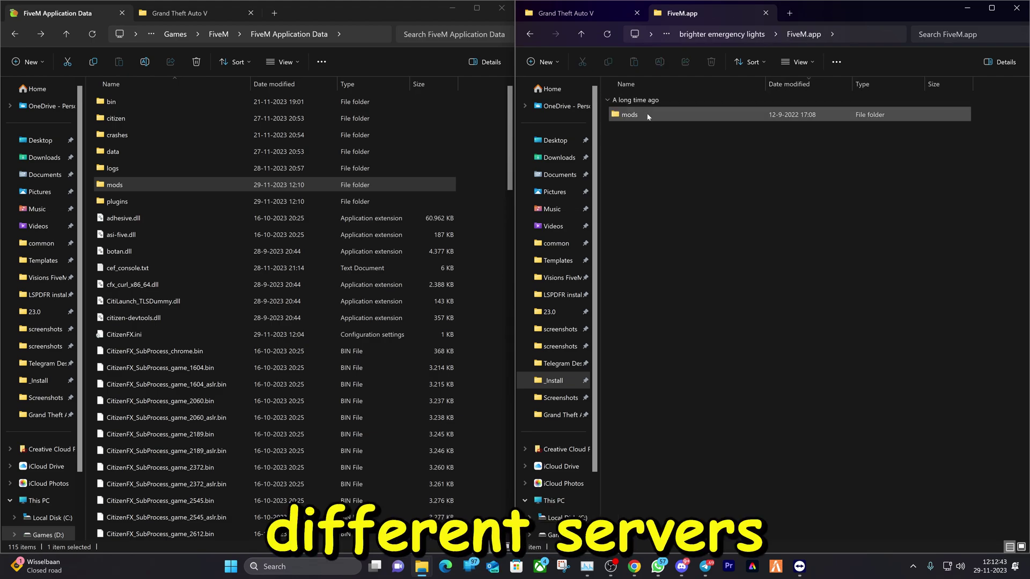
{"action": "double_click", "coordinate": [648, 117]}
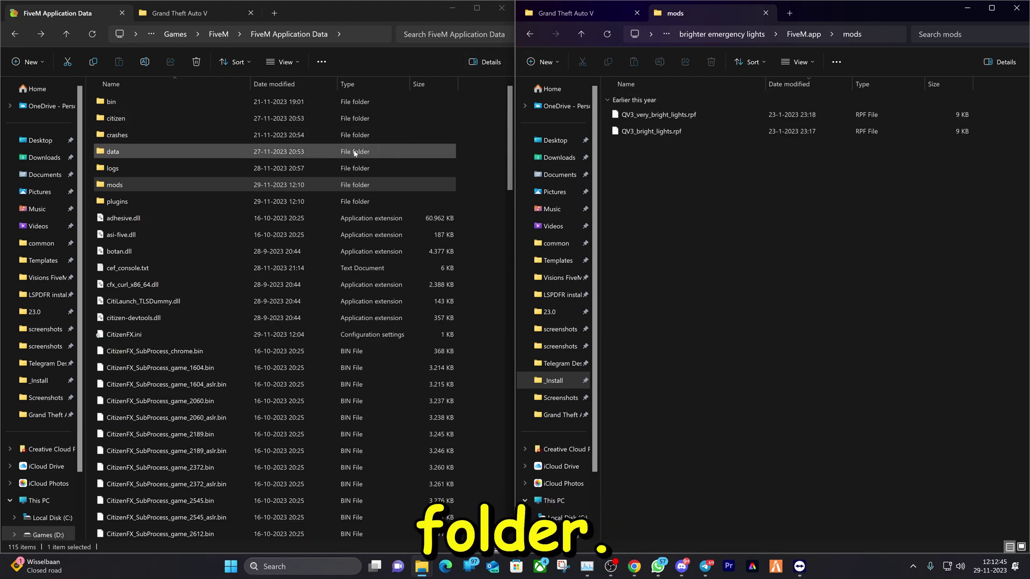
Copy QV3_very_bright_lights.rpf into the FiveM Application Data mods folder, then go back to brighter emergency lights
{"action": "double_click", "coordinate": [198, 185]}
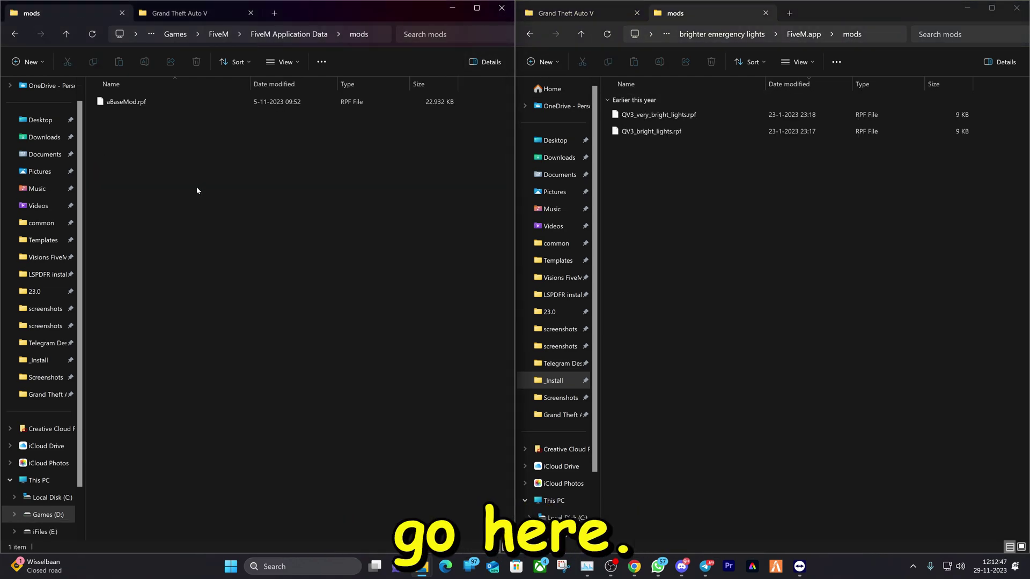
{"action": "left_click", "coordinate": [768, 115]}
{"action": "left_click_drag", "start_coordinate": [225, 212], "coordinate": [226, 214]}
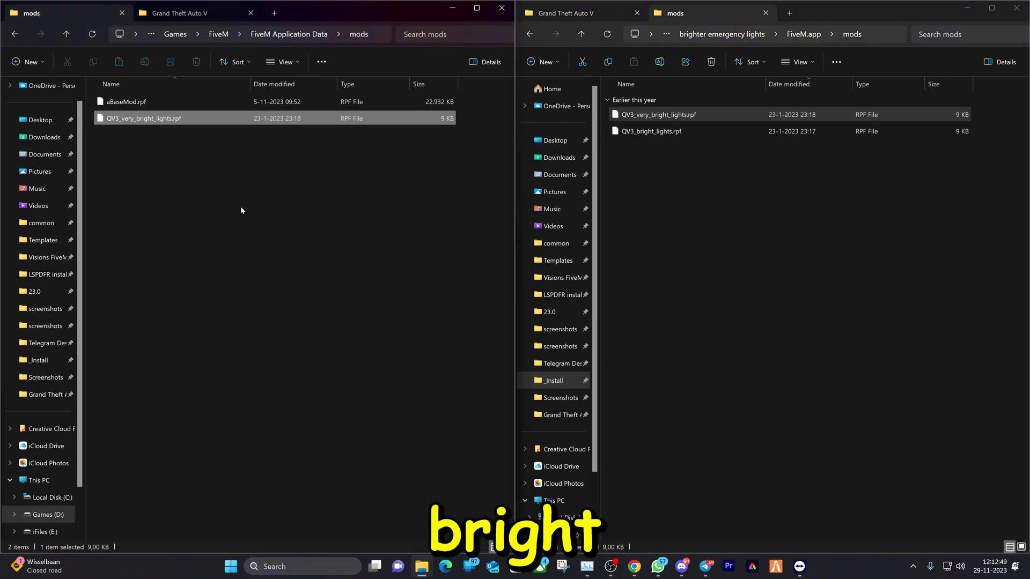
{"action": "left_click", "coordinate": [528, 35]}
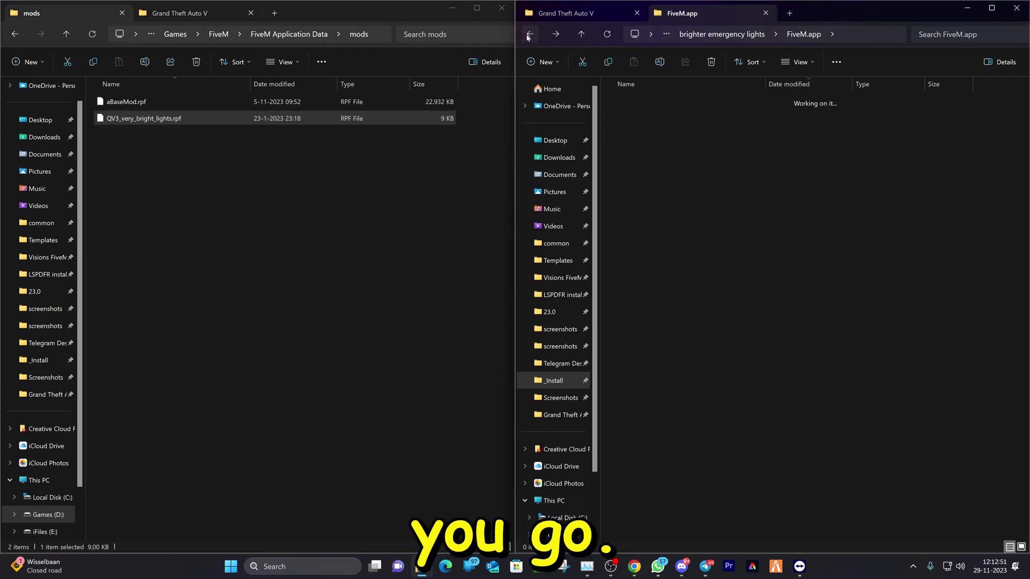
{"action": "left_click", "coordinate": [529, 34]}
Go back through Optional presets, optionals, BaseMod and _Install to the QuantV 3.0 package folder
{"action": "left_click", "coordinate": [529, 35]}
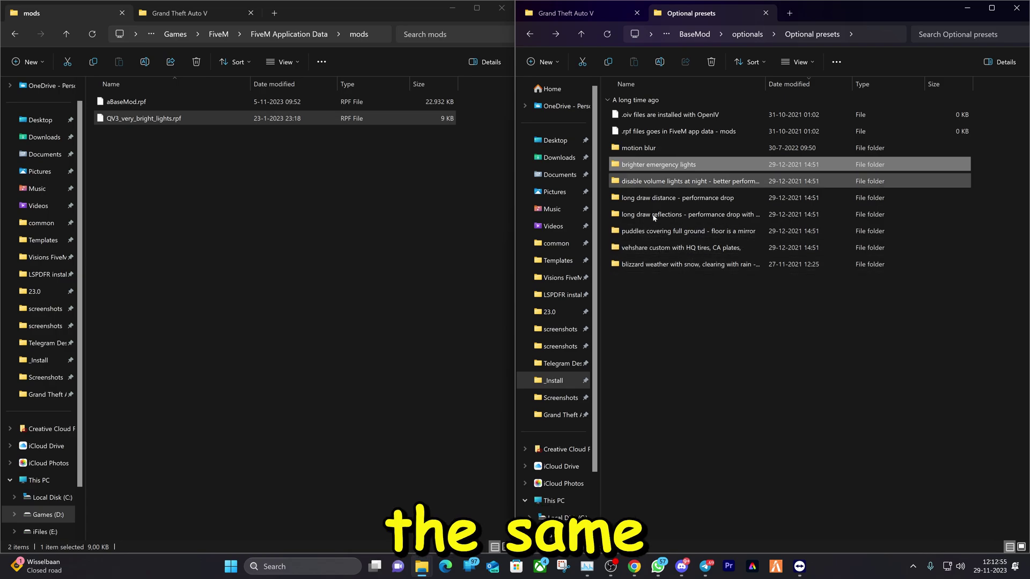
{"action": "left_click", "coordinate": [637, 213]}
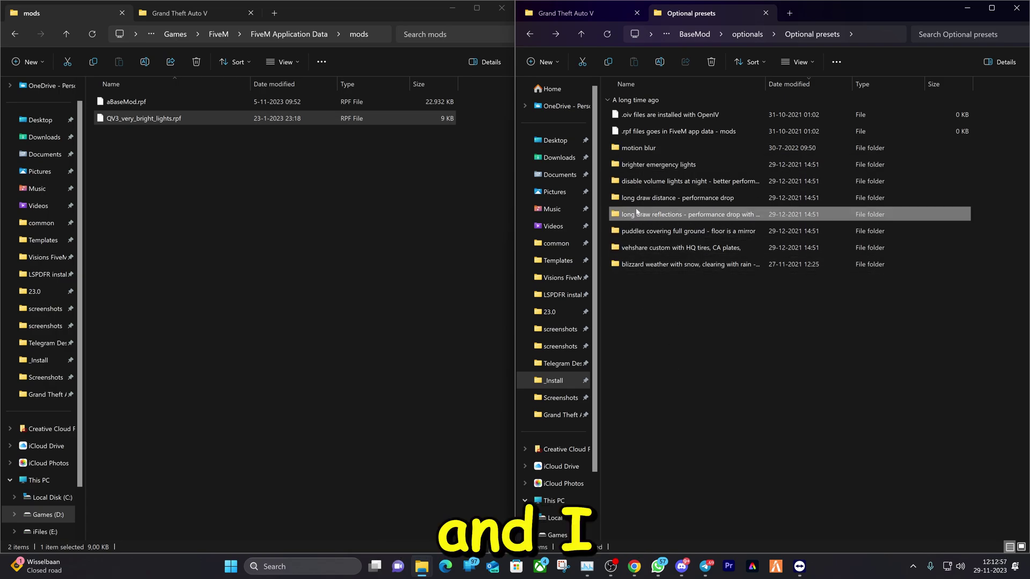
{"action": "left_click", "coordinate": [530, 37]}
{"action": "left_click", "coordinate": [529, 37]}
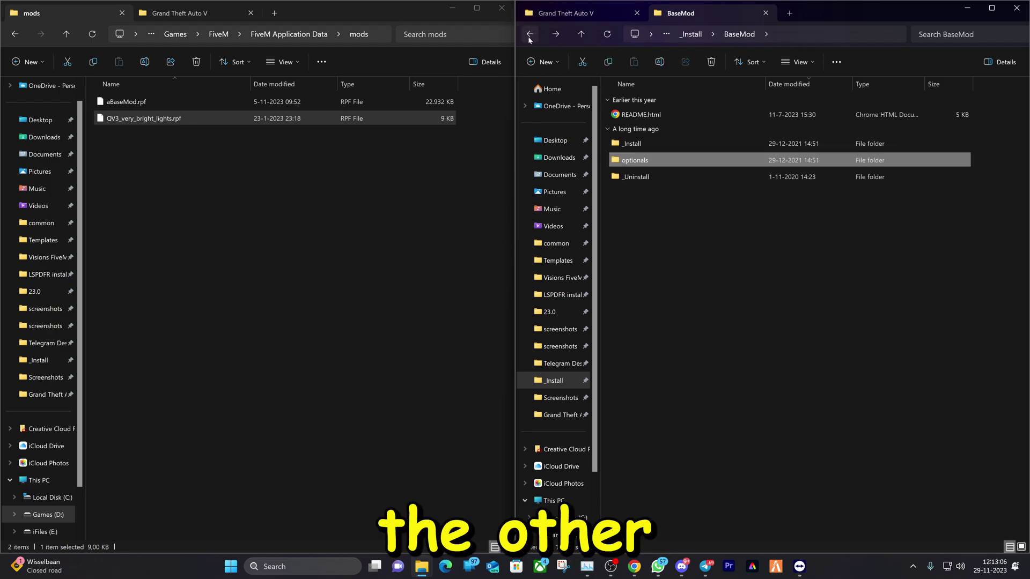
{"action": "left_click", "coordinate": [530, 36]}
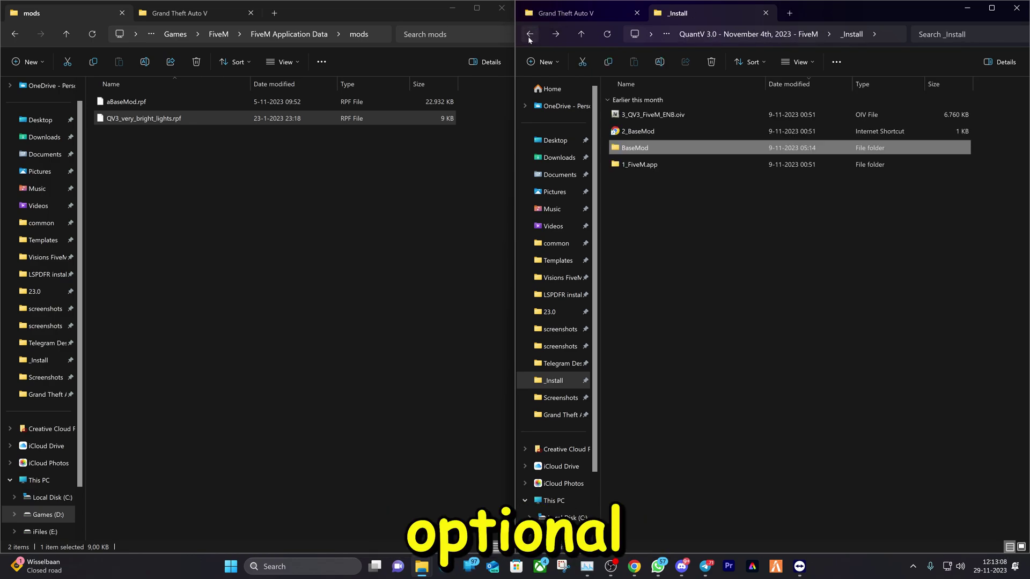
{"action": "left_click", "coordinate": [529, 37]}
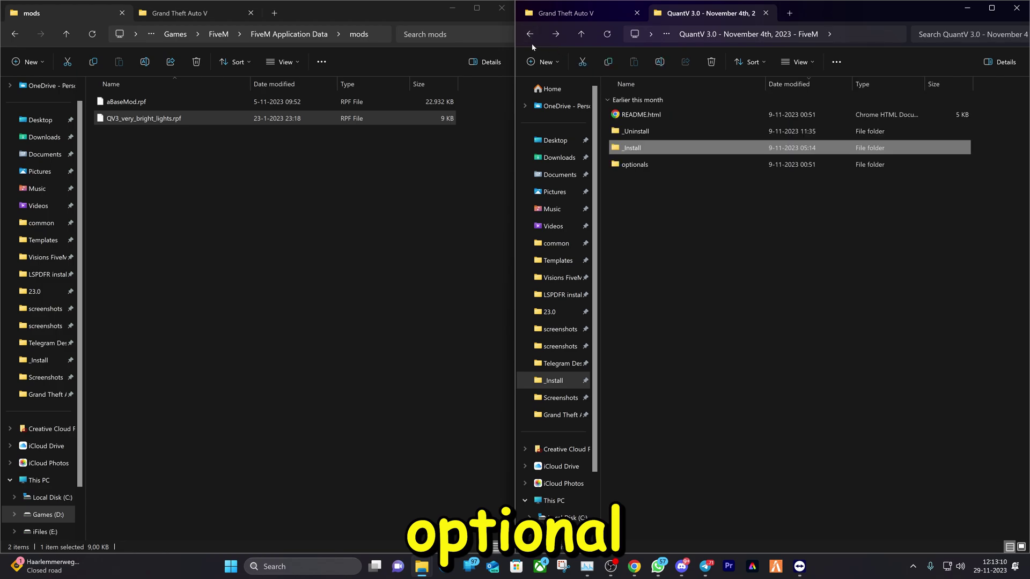
Install QV_clouds_beta.oiv from optionals' volumetric clouds (beta) folder into the mods folder
{"action": "double_click", "coordinate": [662, 165]}
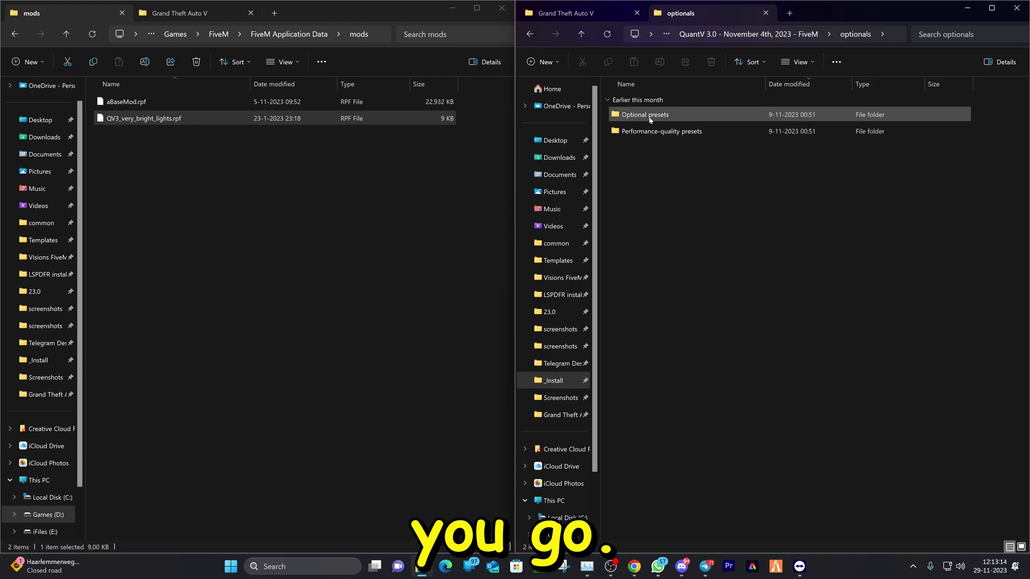
{"action": "left_click_drag", "start_coordinate": [668, 393], "coordinate": [691, 349]}
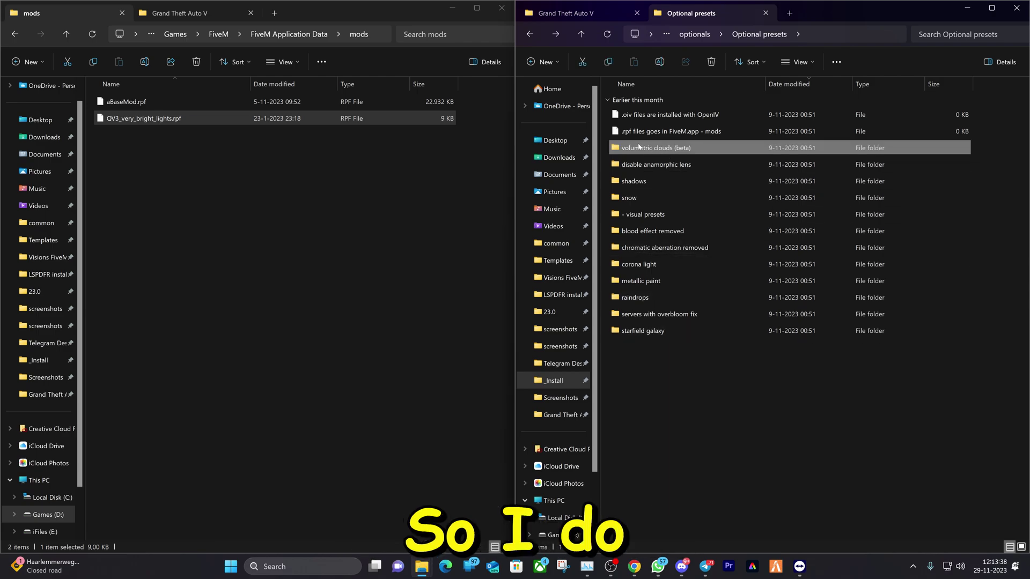
{"action": "double_click", "coordinate": [639, 147]}
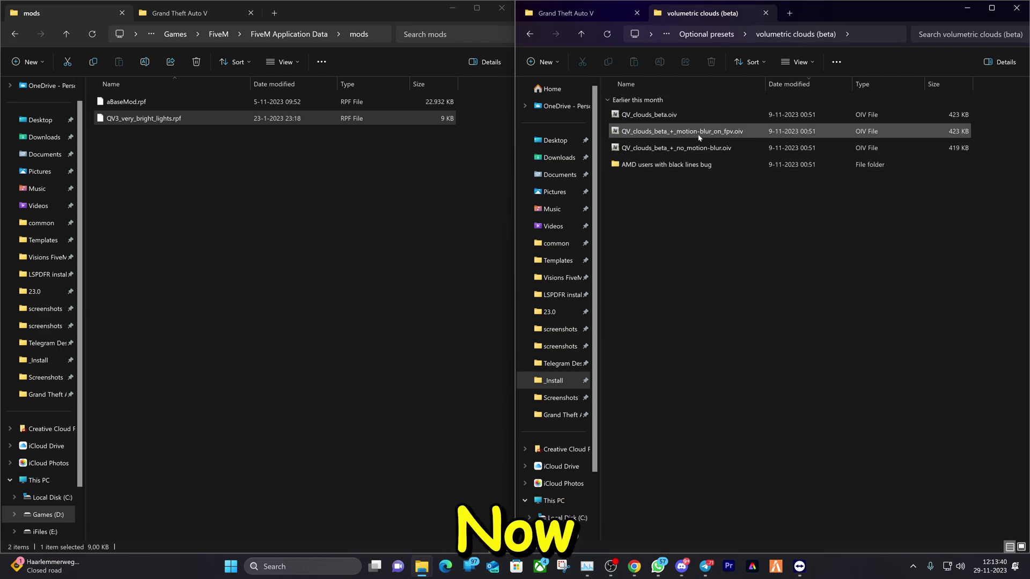
{"action": "left_click", "coordinate": [644, 116]}
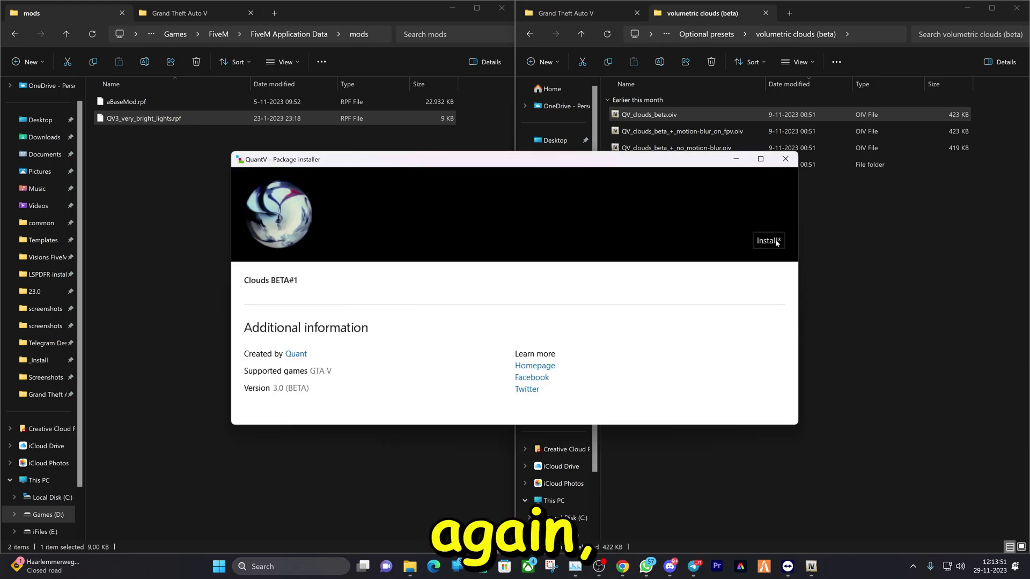
{"action": "left_click", "coordinate": [776, 243]}
{"action": "left_click", "coordinate": [456, 266]}
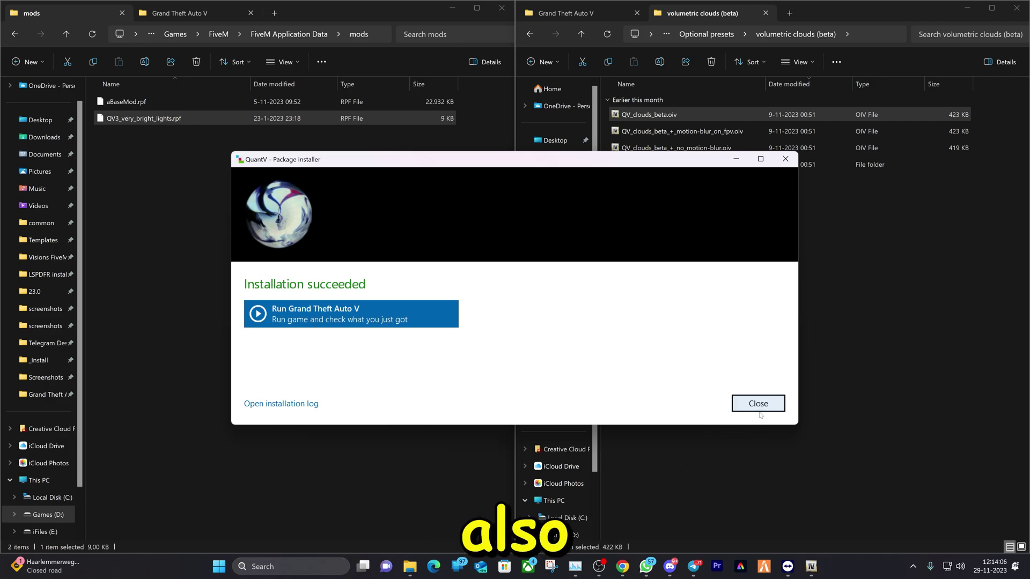
{"action": "left_click", "coordinate": [759, 405]}
{"action": "key", "text": "alt+Left"}
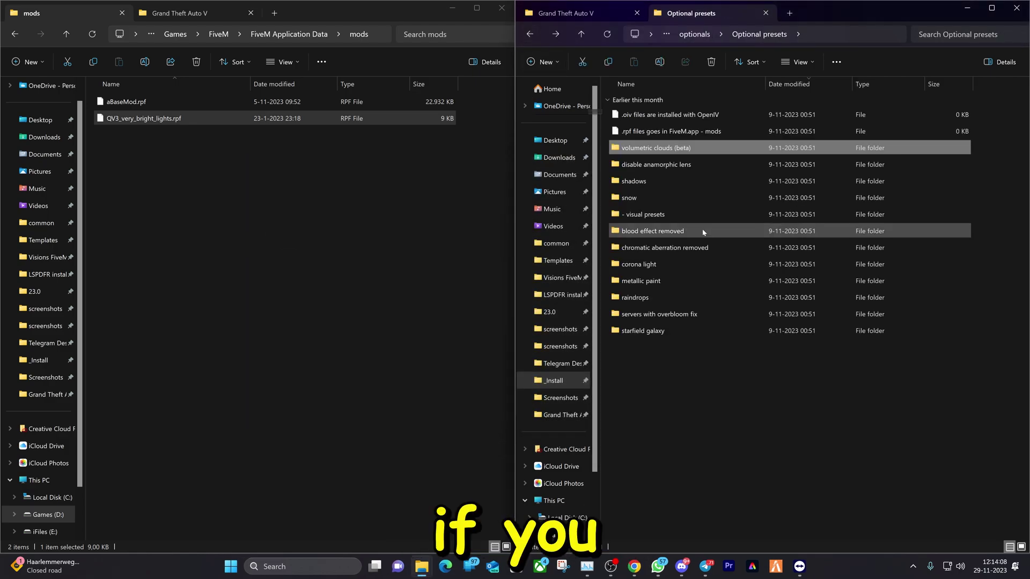
Install QV_metallic_paint_+_iridescent_metal.oiv from the metallic paint preset into the mods folder
{"action": "double_click", "coordinate": [642, 284]}
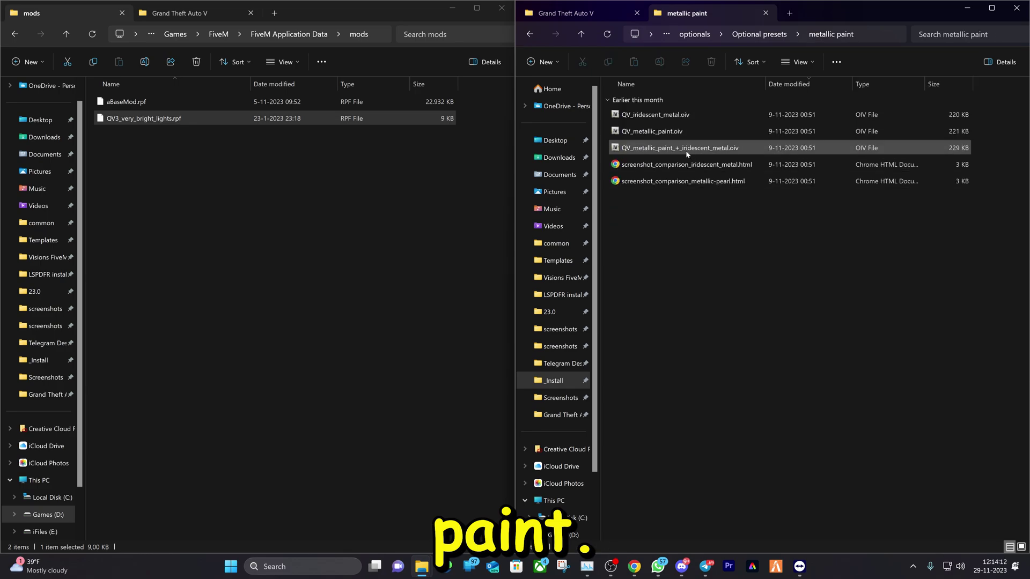
{"action": "double_click", "coordinate": [684, 152]}
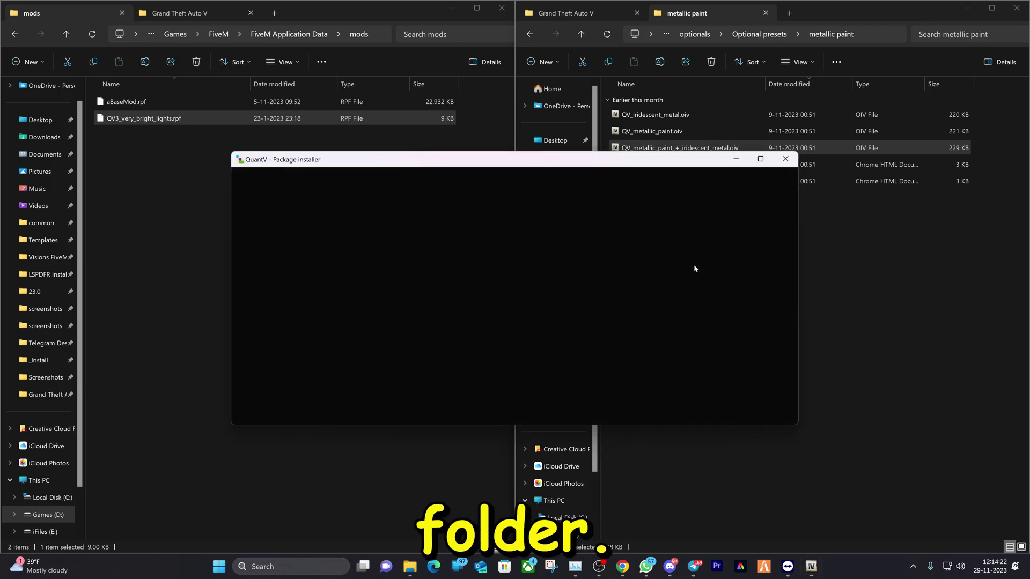
{"action": "left_click", "coordinate": [767, 240]}
{"action": "left_click", "coordinate": [528, 285]}
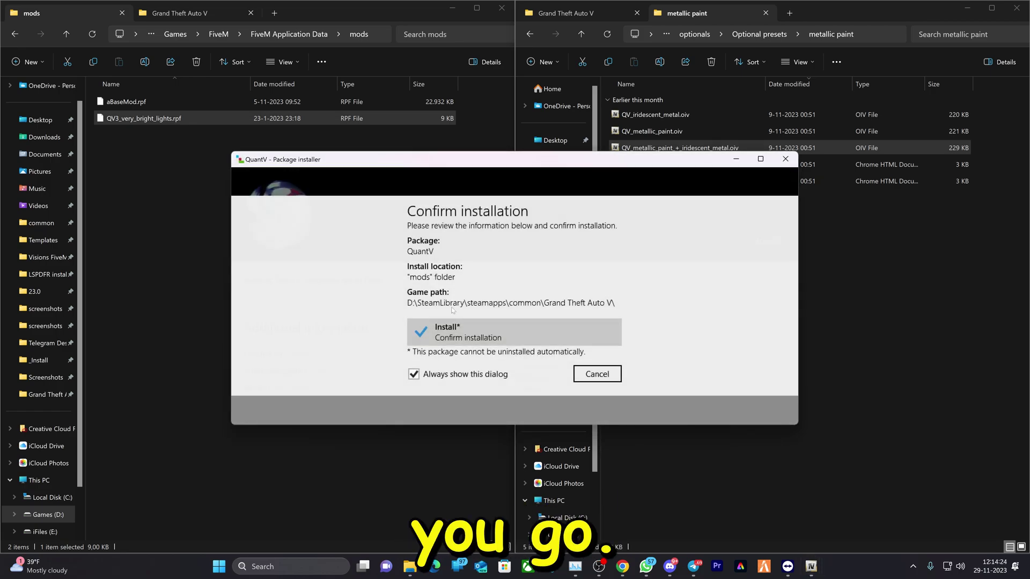
{"action": "left_click", "coordinate": [482, 329]}
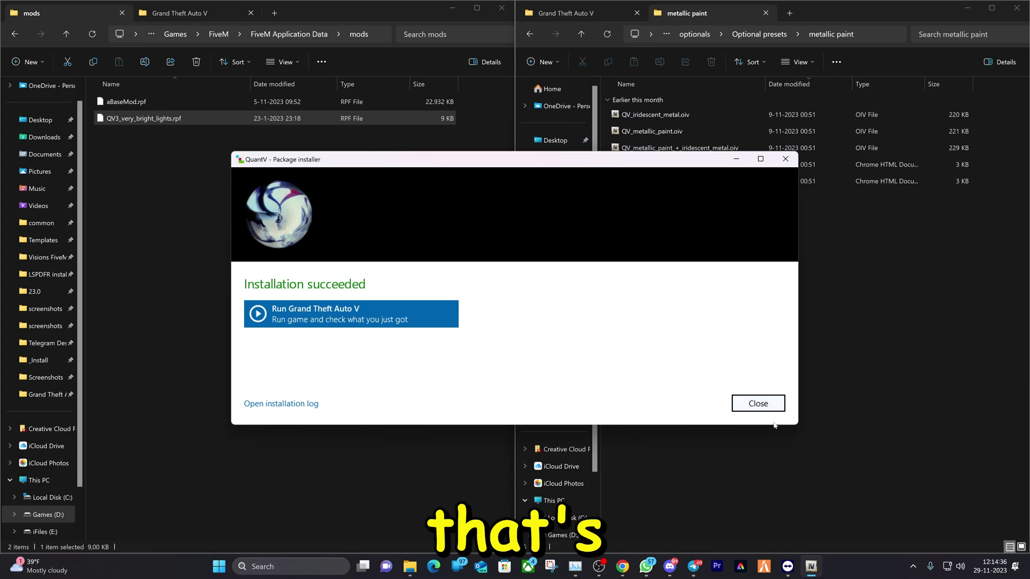
{"action": "left_click", "coordinate": [758, 404]}
Go back to optionals and open Performance-quality presets > 9_ReShade+ENB
{"action": "key", "text": "alt+Left"}
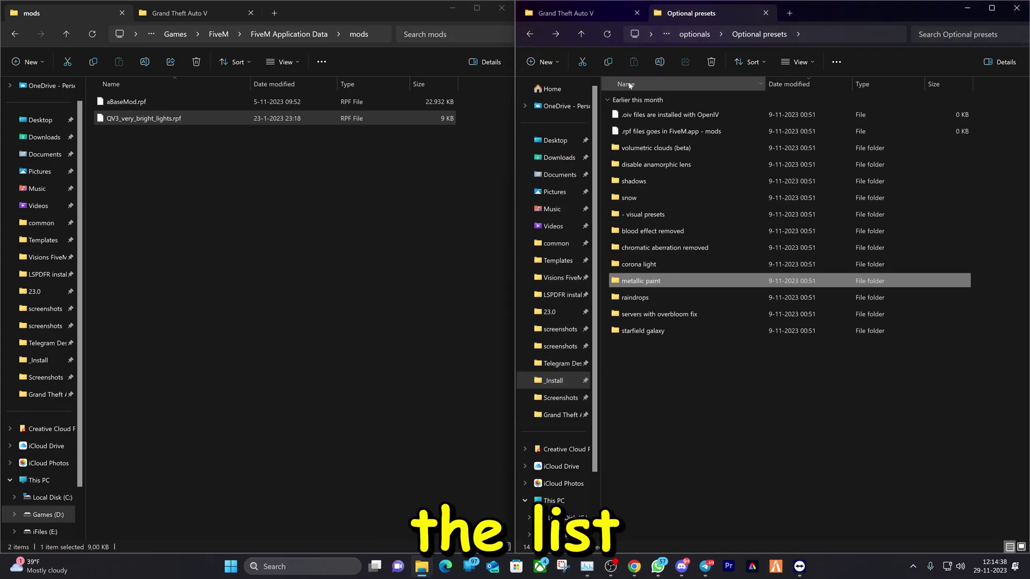
{"action": "left_click", "coordinate": [530, 34]}
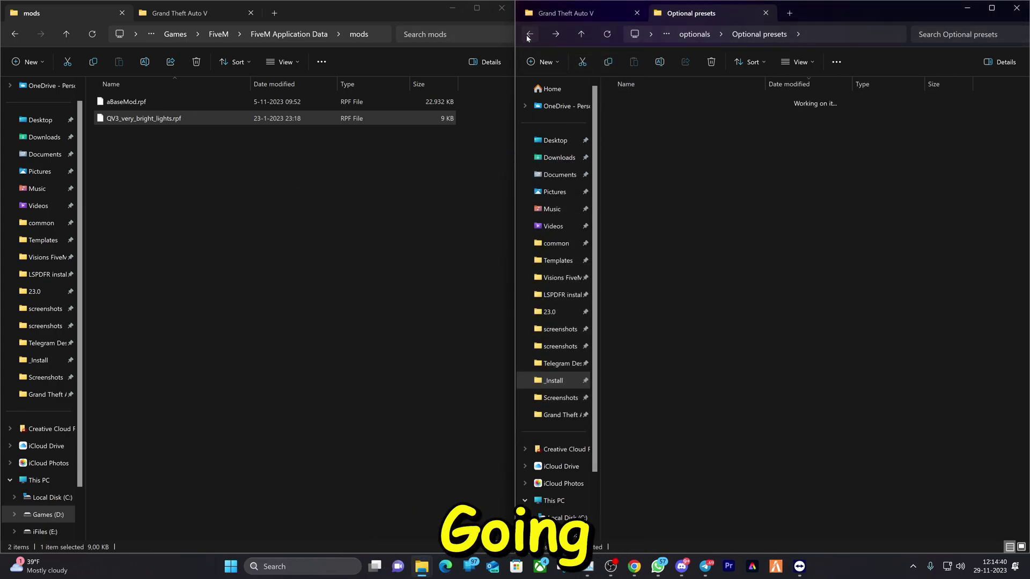
{"action": "double_click", "coordinate": [643, 132]}
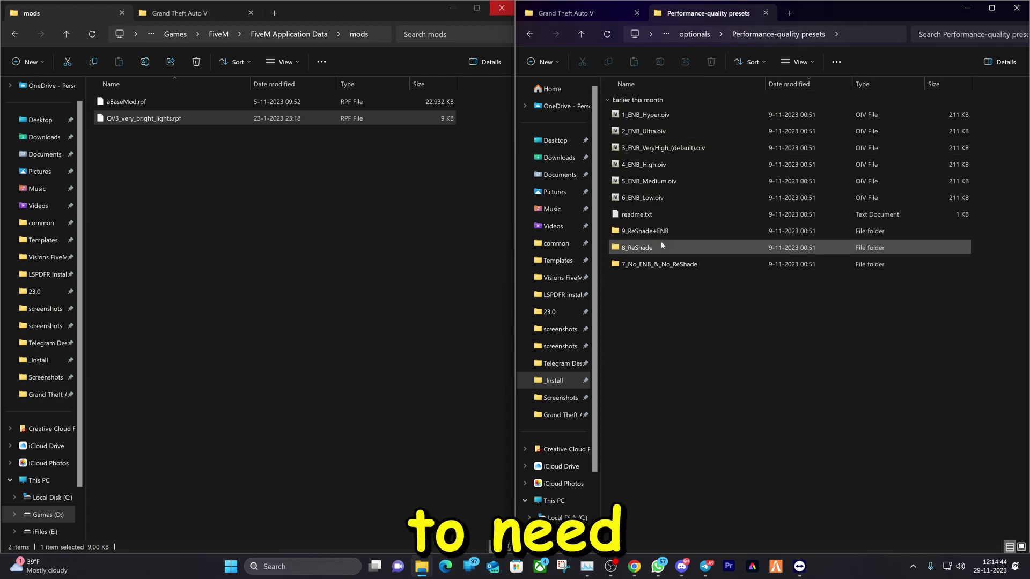
{"action": "left_click", "coordinate": [638, 231]}
{"action": "double_click", "coordinate": [638, 232]}
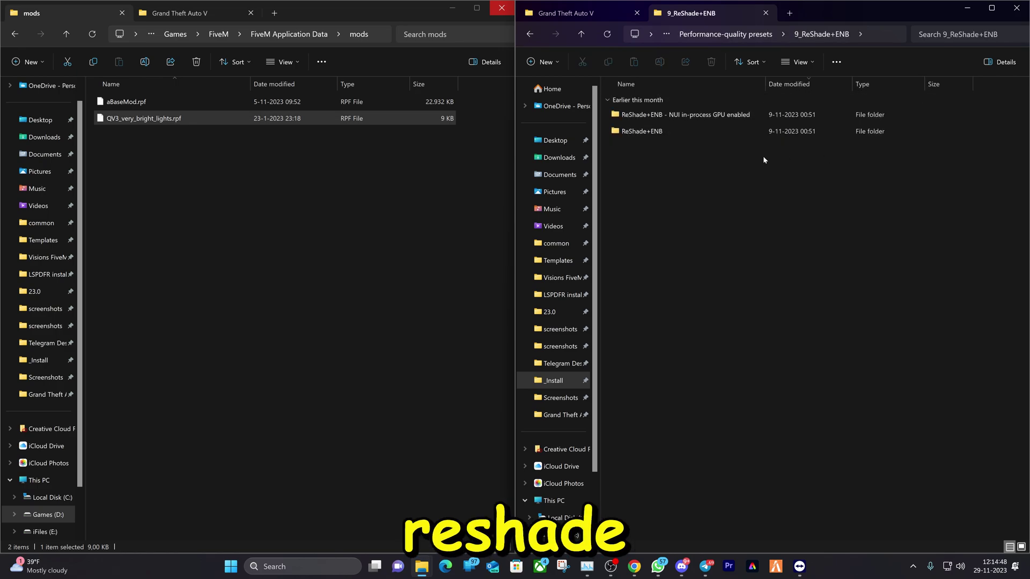
Open the NUI in-process GPU variant's ReShade+ENB > FiveM.app, and FiveM's plugins folder on the left
{"action": "left_click", "coordinate": [670, 117]}
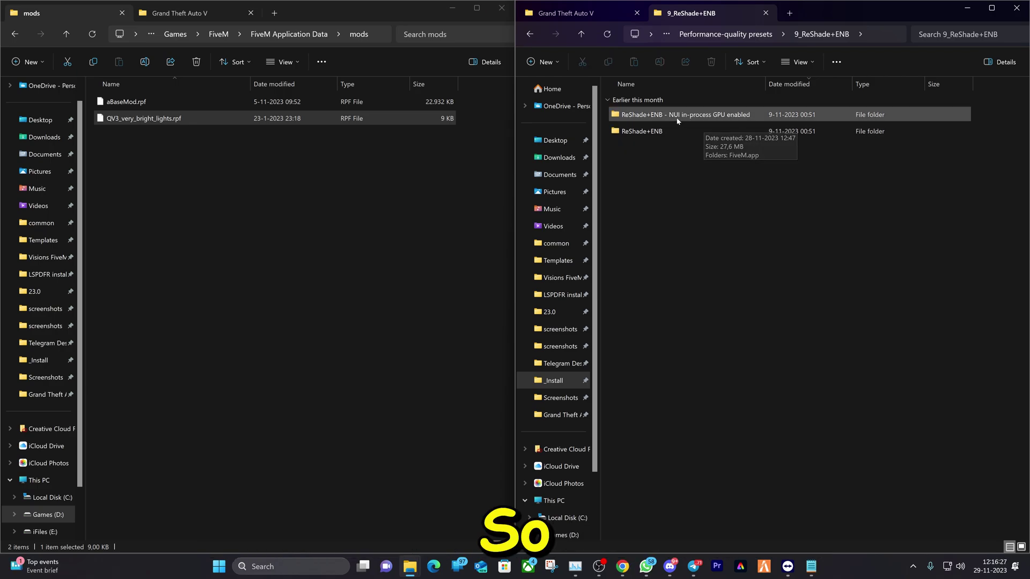
{"action": "left_click", "coordinate": [675, 119]}
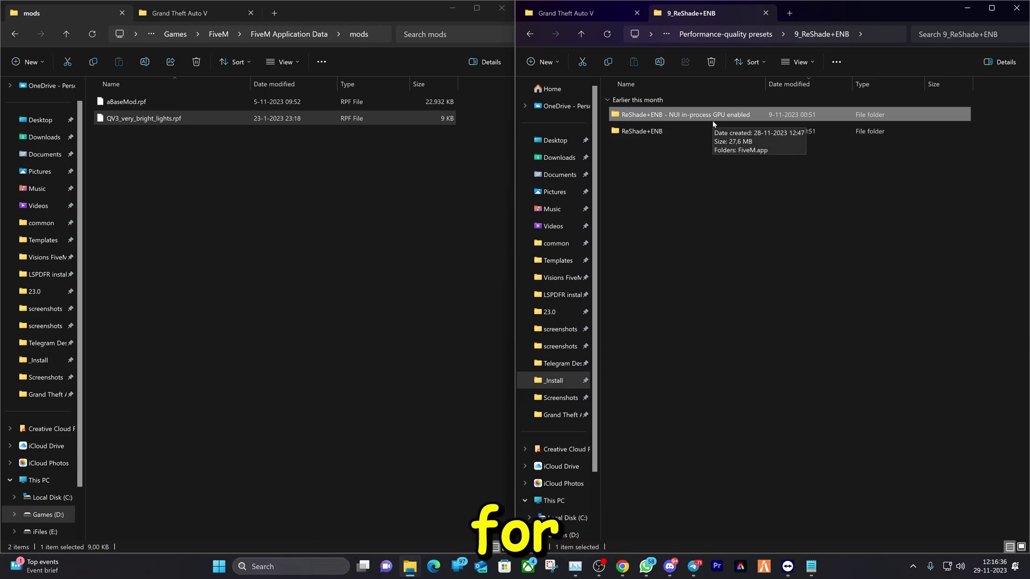
{"action": "double_click", "coordinate": [676, 132]}
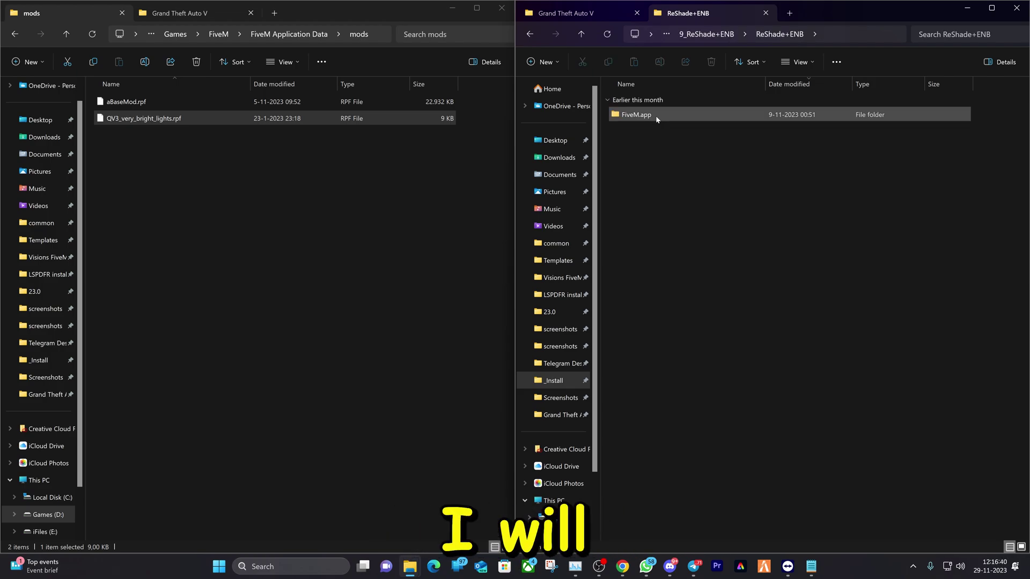
{"action": "double_click", "coordinate": [656, 115]}
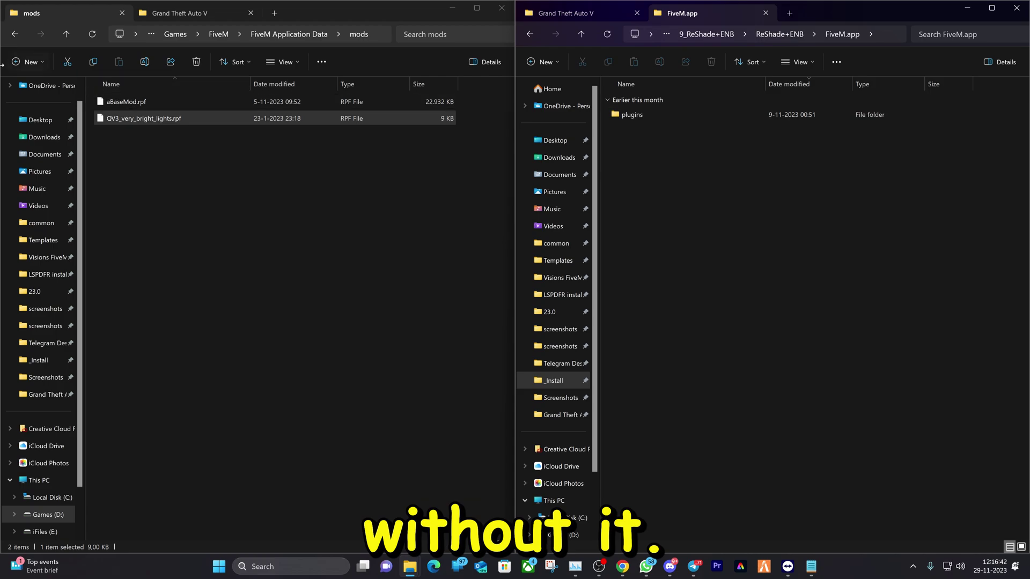
{"action": "left_click", "coordinate": [14, 34]}
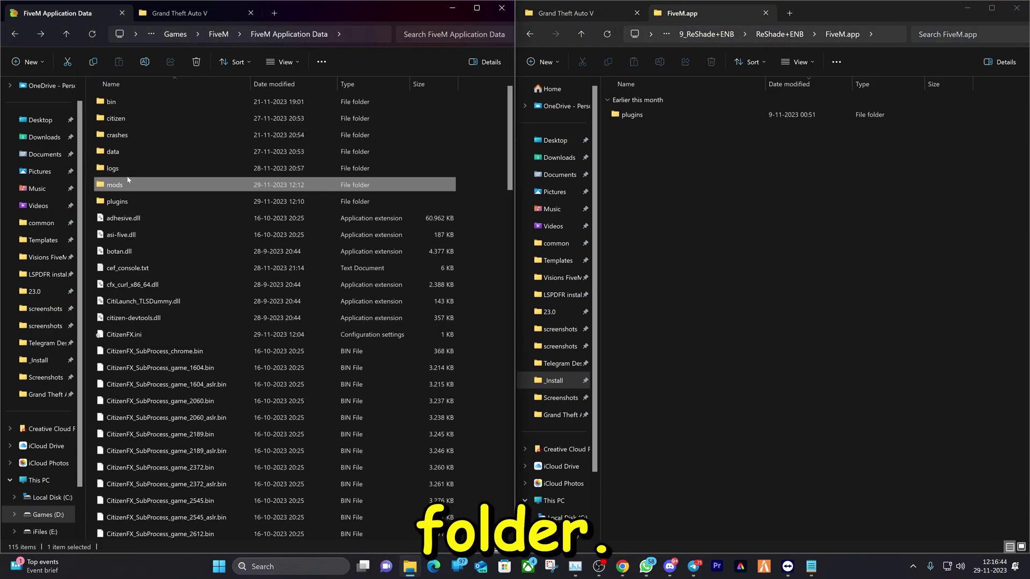
{"action": "double_click", "coordinate": [131, 201]}
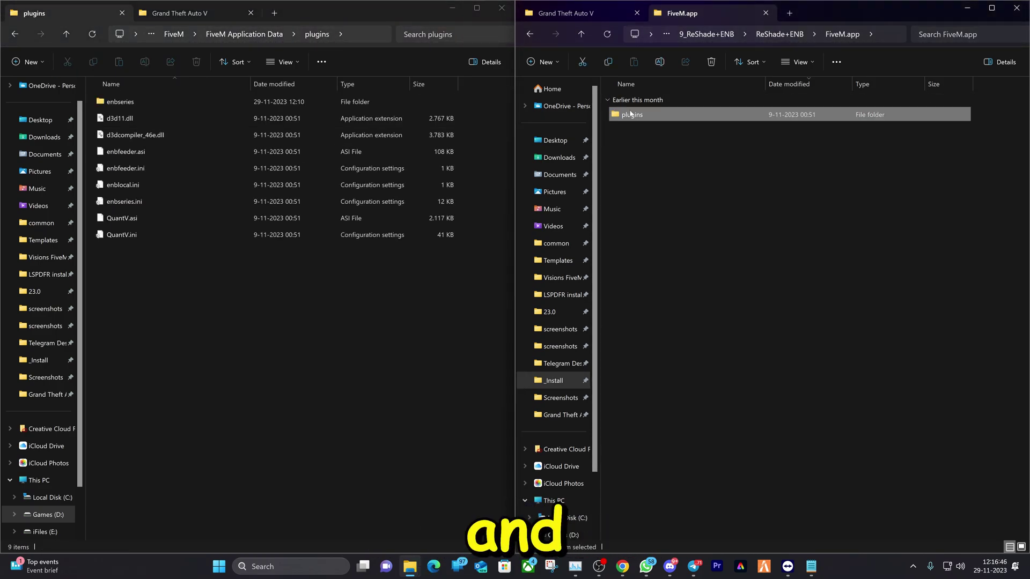
Copy all 13 ReShade+ENB plugin files into FiveM's plugins folder, replacing the existing files
{"action": "double_click", "coordinate": [632, 115]}
{"action": "left_click_drag", "start_coordinate": [723, 386], "coordinate": [665, 102]}
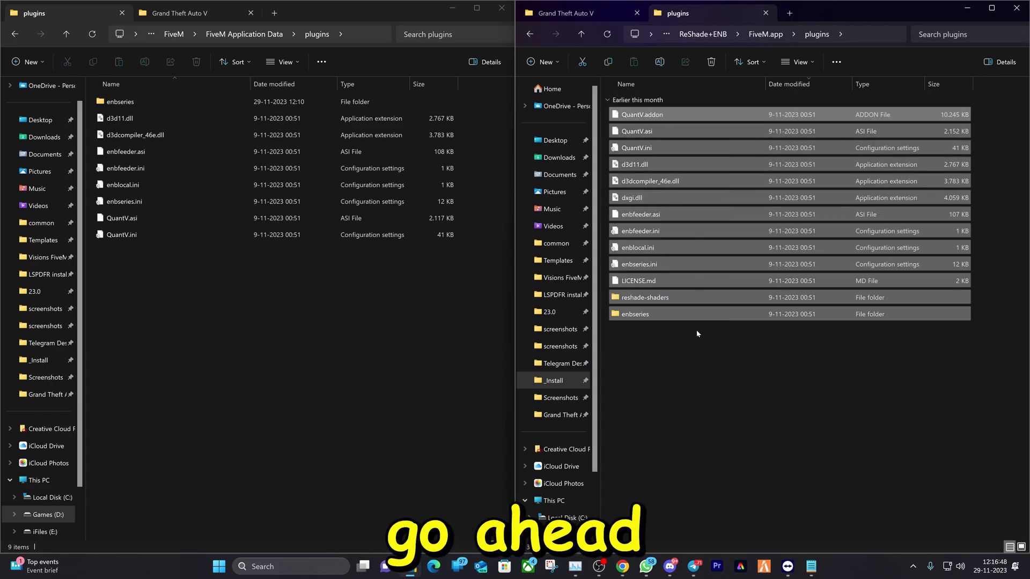
{"action": "left_click", "coordinate": [271, 361]}
{"action": "left_click_drag", "start_coordinate": [345, 309], "coordinate": [343, 311]}
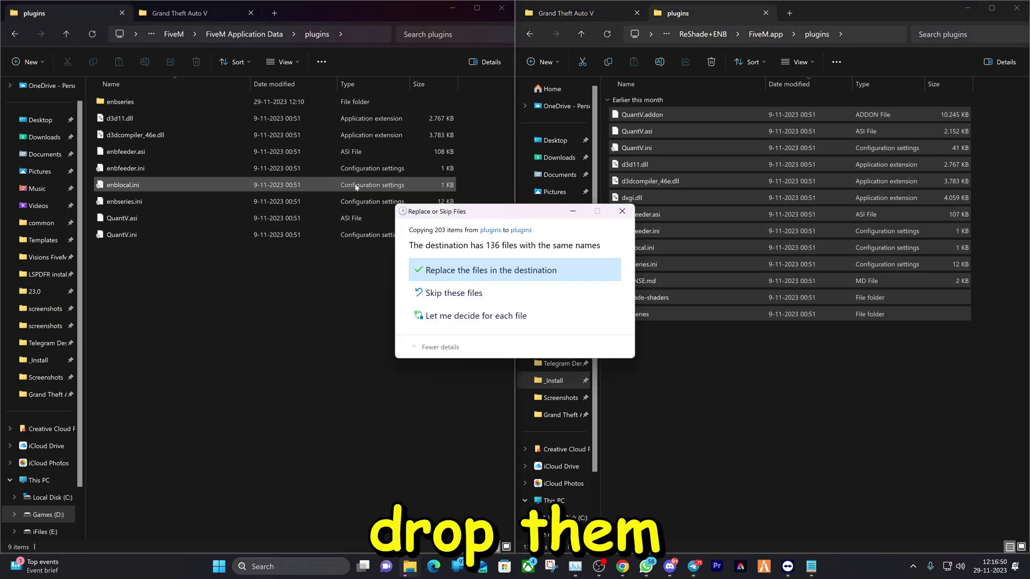
{"action": "left_click", "coordinate": [429, 271]}
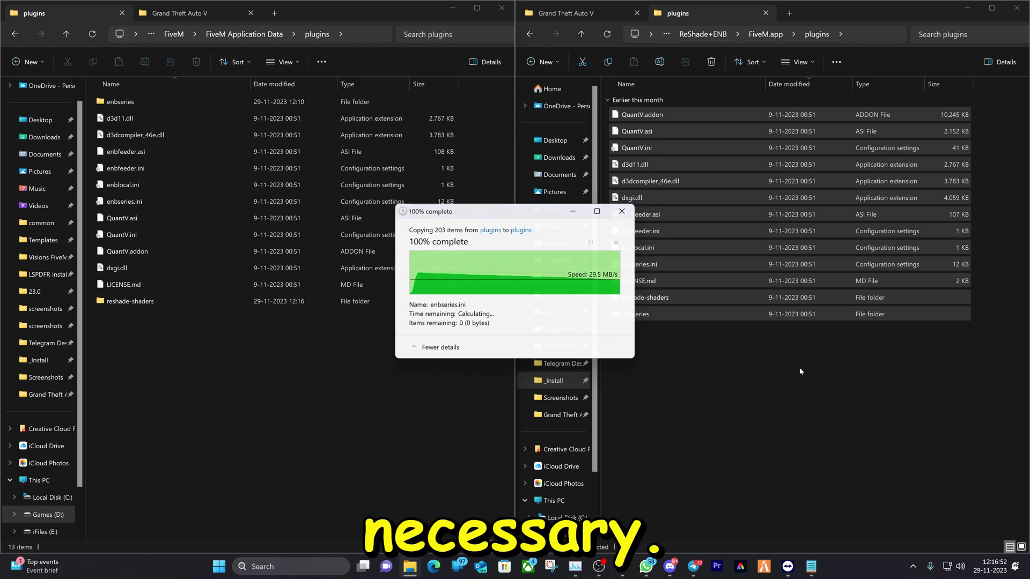
Go back up to the FiveM Application Data folder and start FiveM
{"action": "left_click", "coordinate": [530, 34]}
{"action": "left_click", "coordinate": [208, 36]}
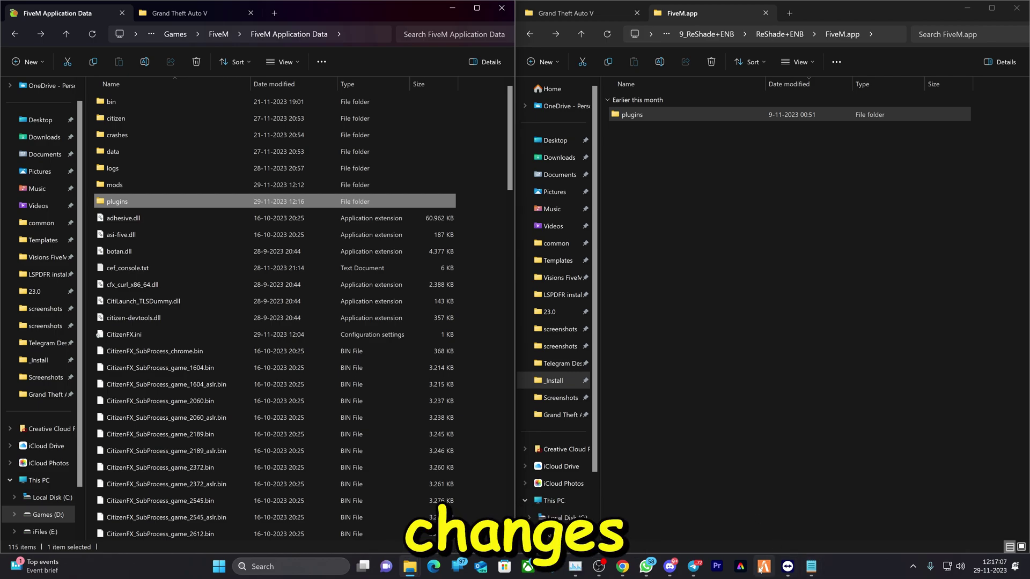
{"action": "left_click", "coordinate": [712, 537]}
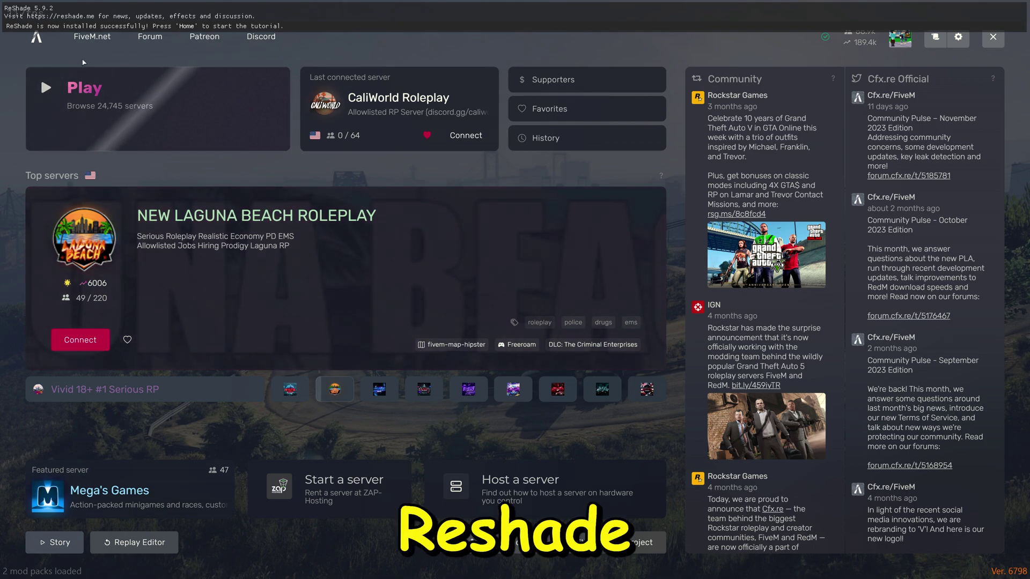
Toggle the ENBSeries overlay on and off, then review the Interface and Game settings
{"action": "key", "text": "shift+Return"}
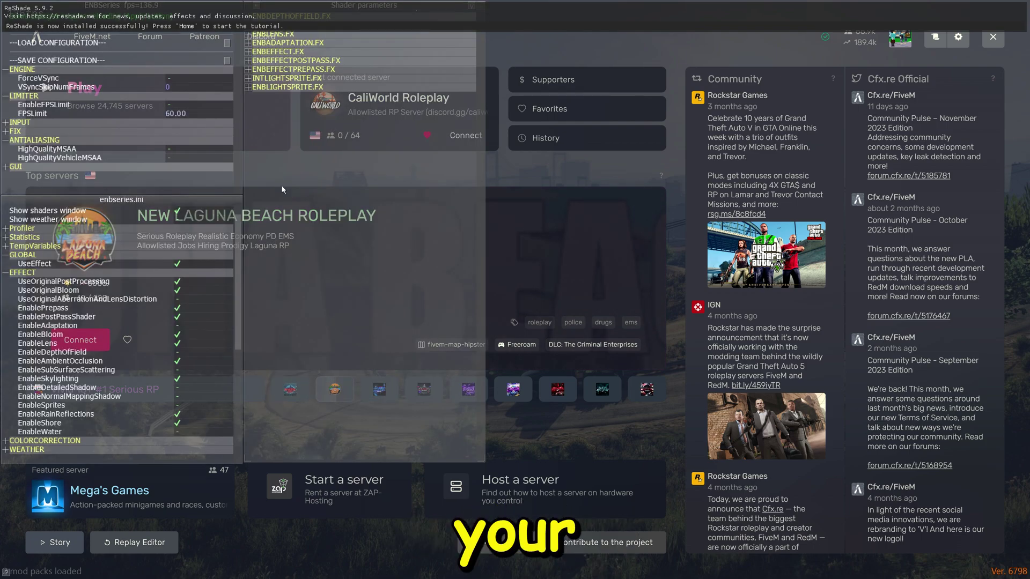
{"action": "key", "text": "shift+Return"}
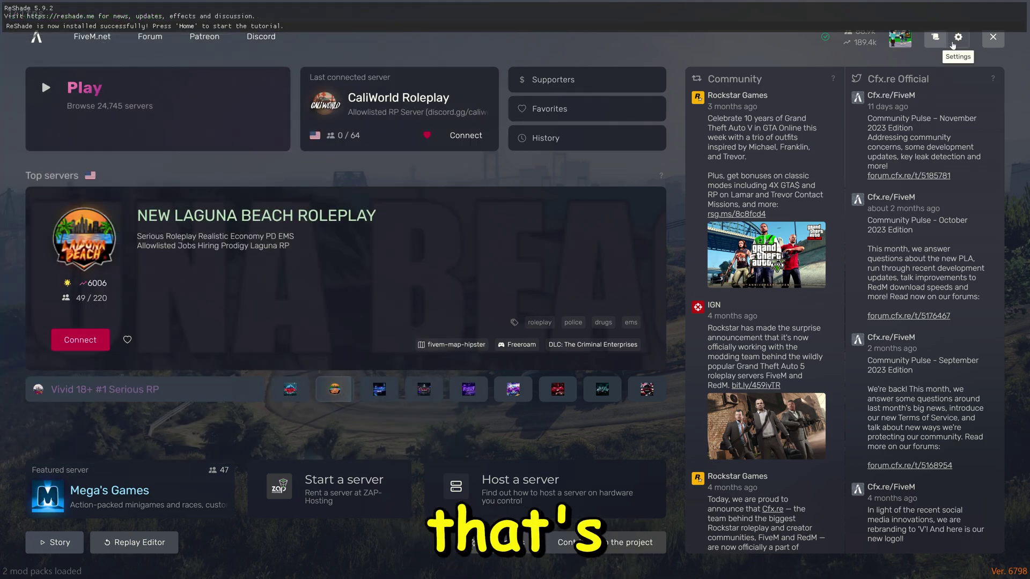
{"action": "left_click", "coordinate": [958, 37]}
{"action": "left_click", "coordinate": [546, 95]}
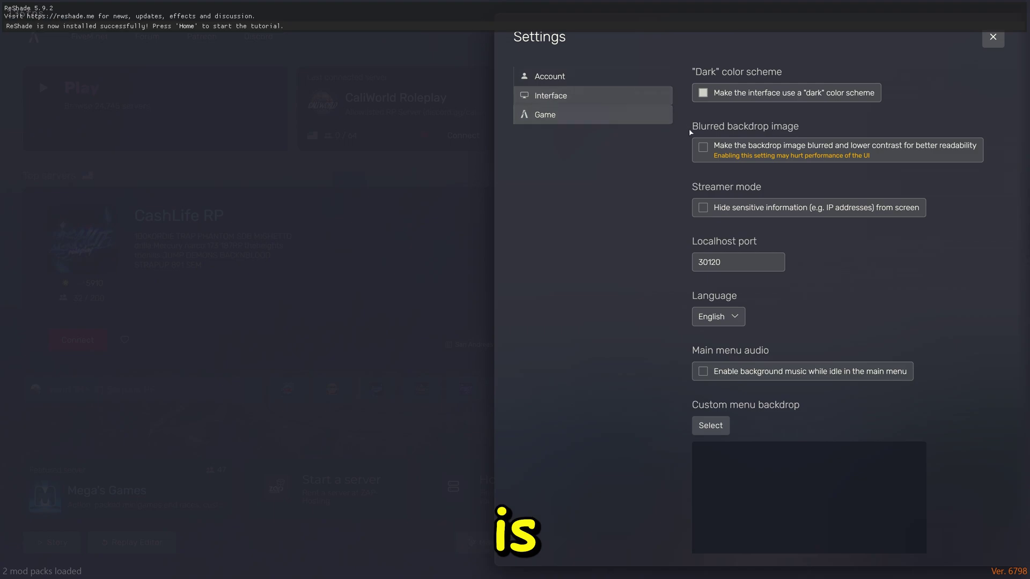
{"action": "left_click", "coordinate": [547, 119]}
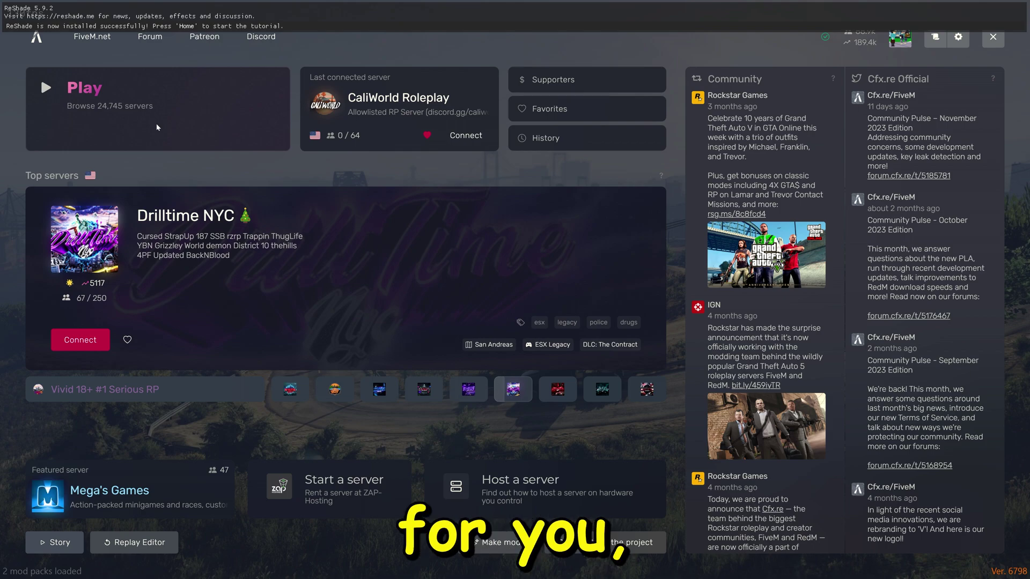
Check the F8 console for mod messages, then exit FiveM to the desktop
{"action": "key", "text": "F8"}
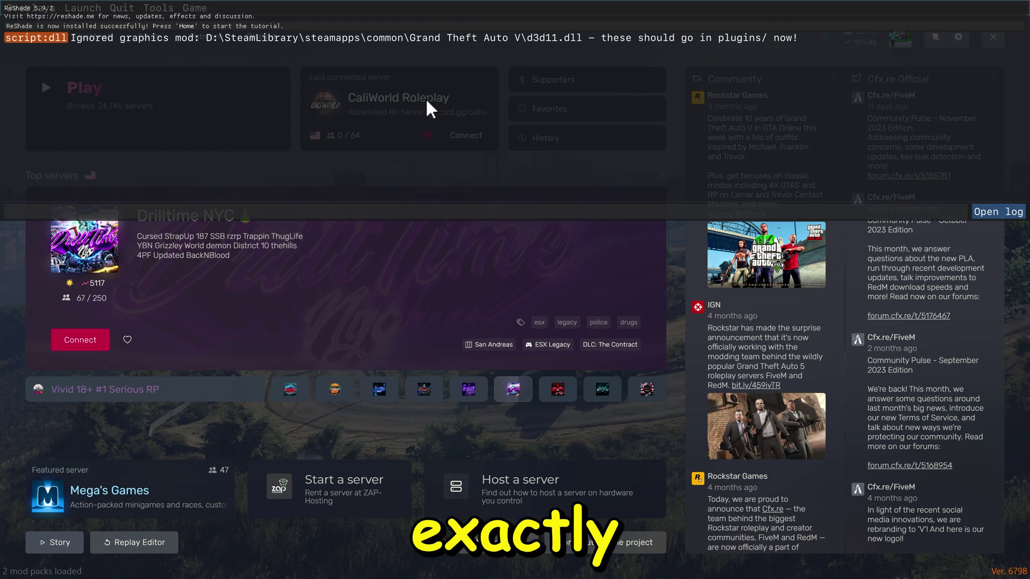
{"action": "key", "text": "F8"}
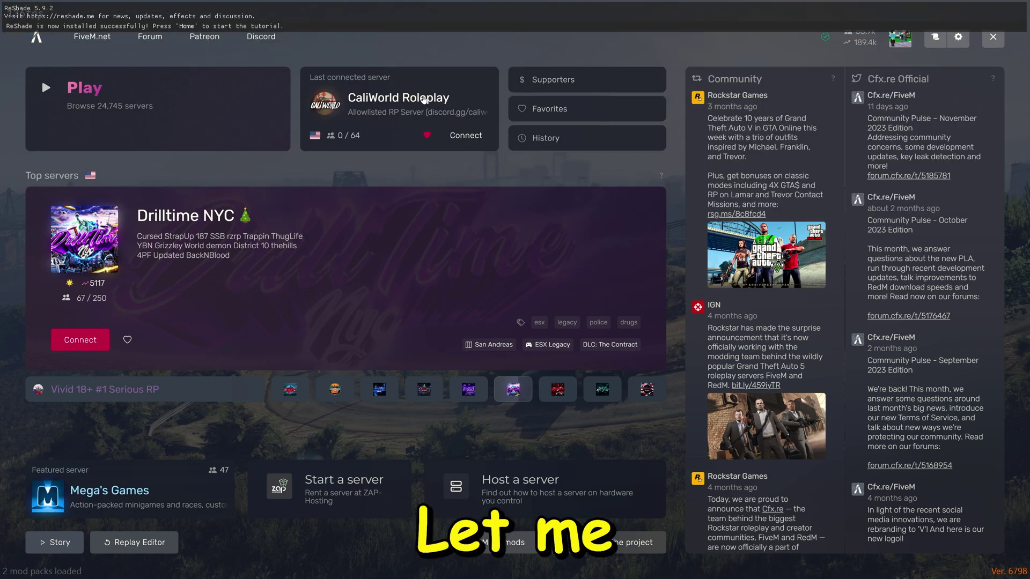
{"action": "left_click", "coordinate": [993, 36]}
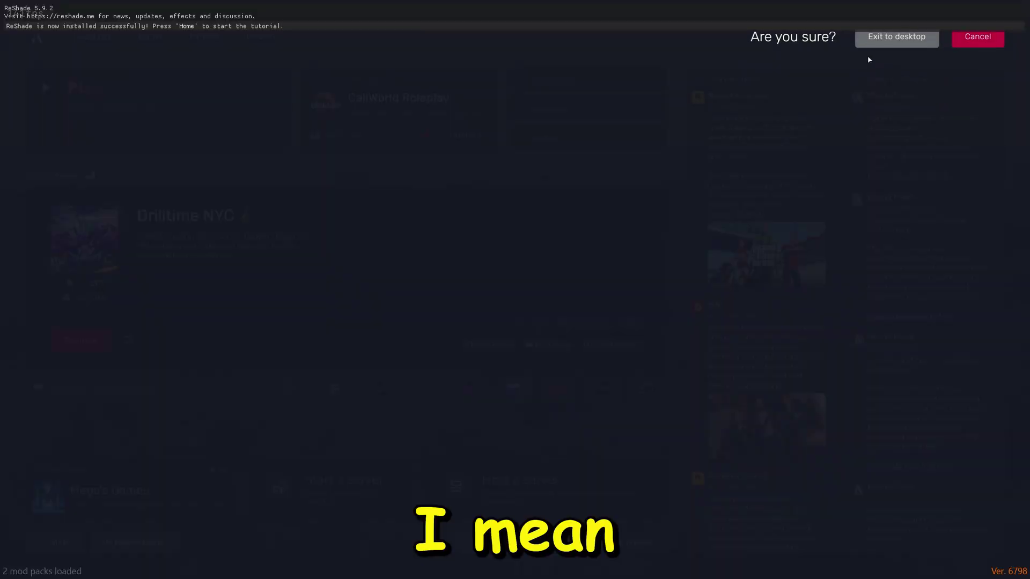
{"action": "left_click", "coordinate": [891, 38]}
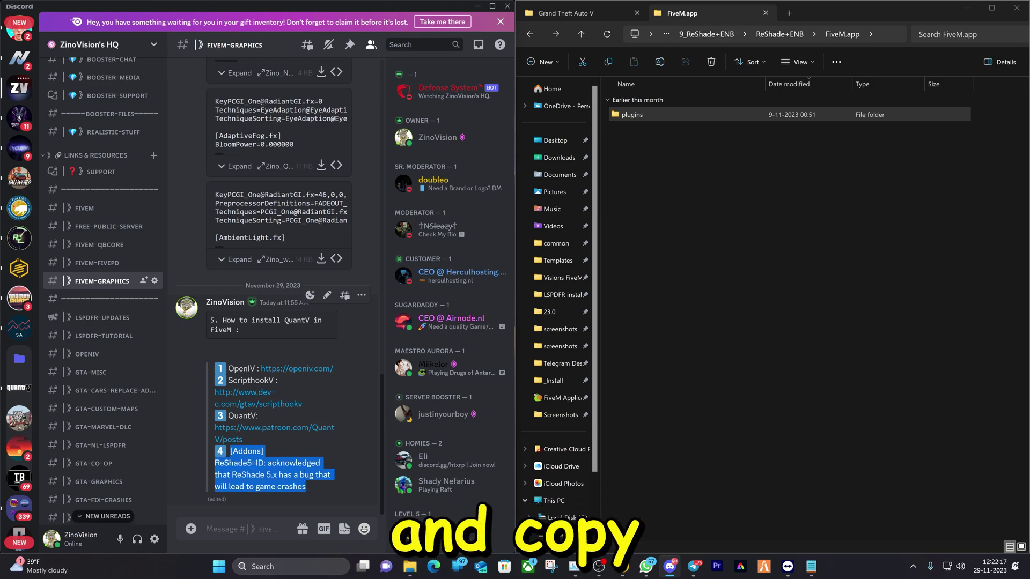
Switch from Discord to the FiveM Application Data File Explorer window via the taskbar
{"action": "left_click", "coordinate": [410, 567]}
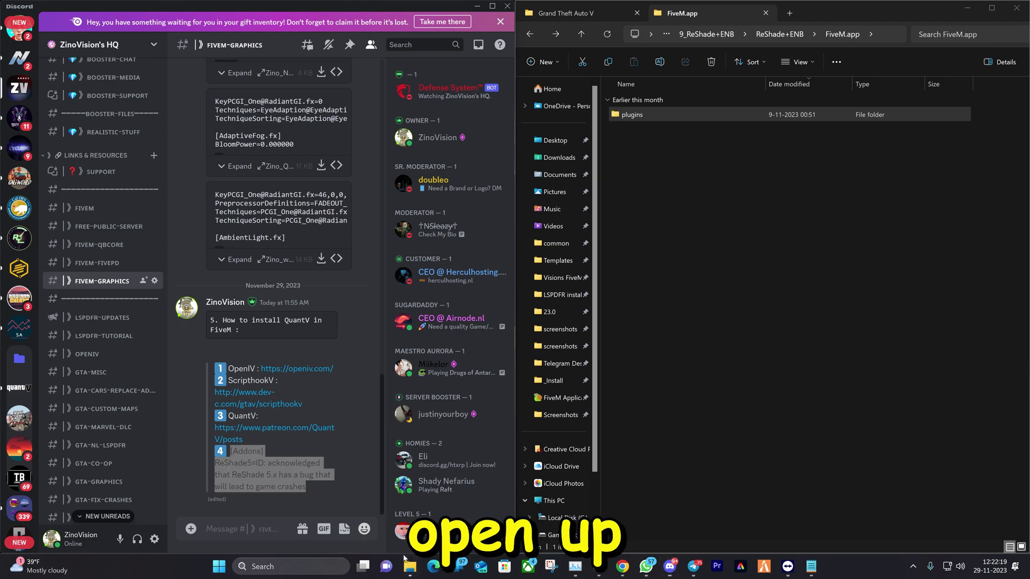
{"action": "left_click", "coordinate": [293, 512]}
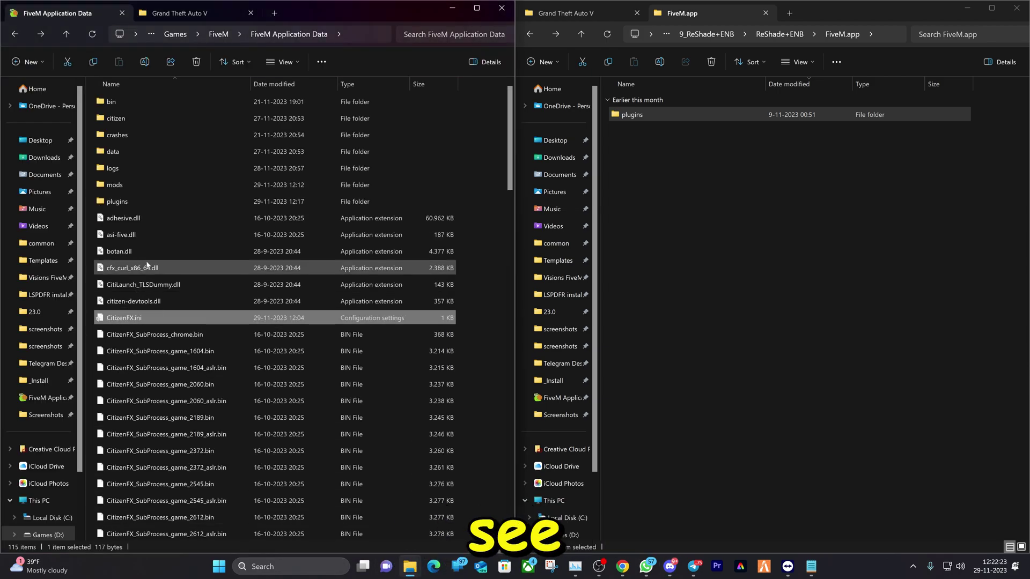
Add an [Addons] section with the ReShade5 acknowledgement line to CitizenFX.ini and fill in its ID
{"action": "double_click", "coordinate": [123, 318]}
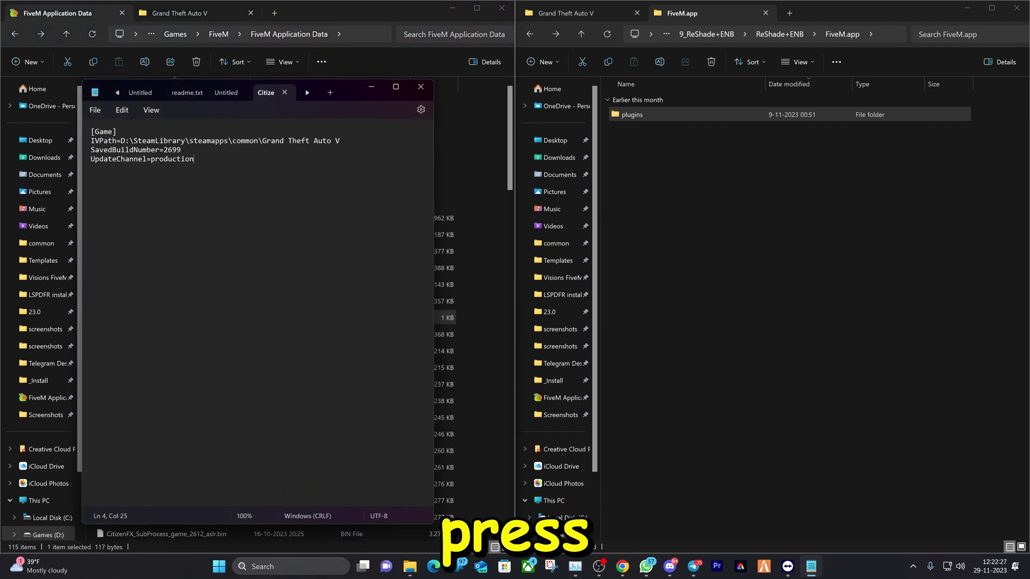
{"action": "key", "text": "Return"}
{"action": "key", "text": "Return"}
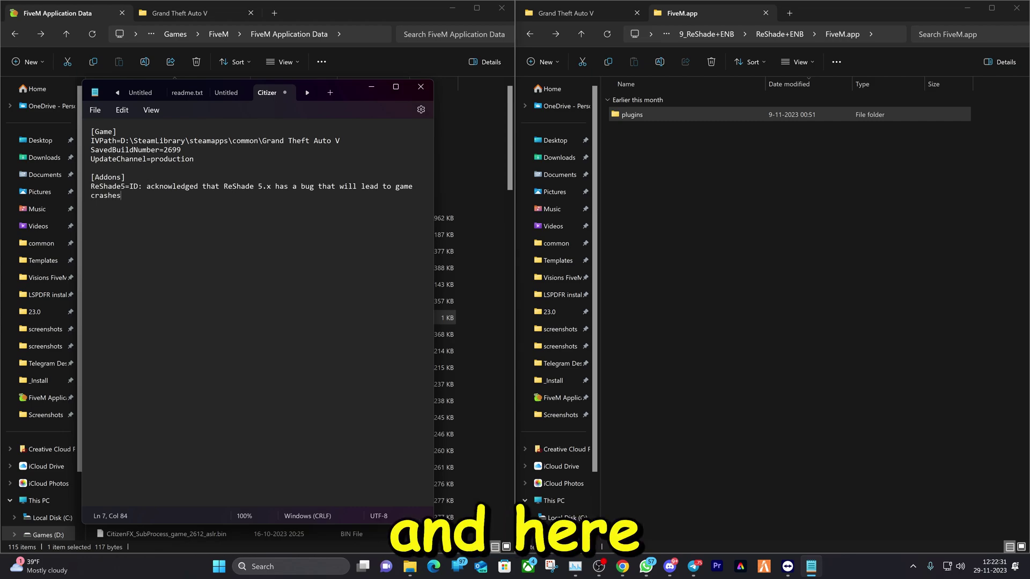
{"action": "left_click", "coordinate": [142, 186]}
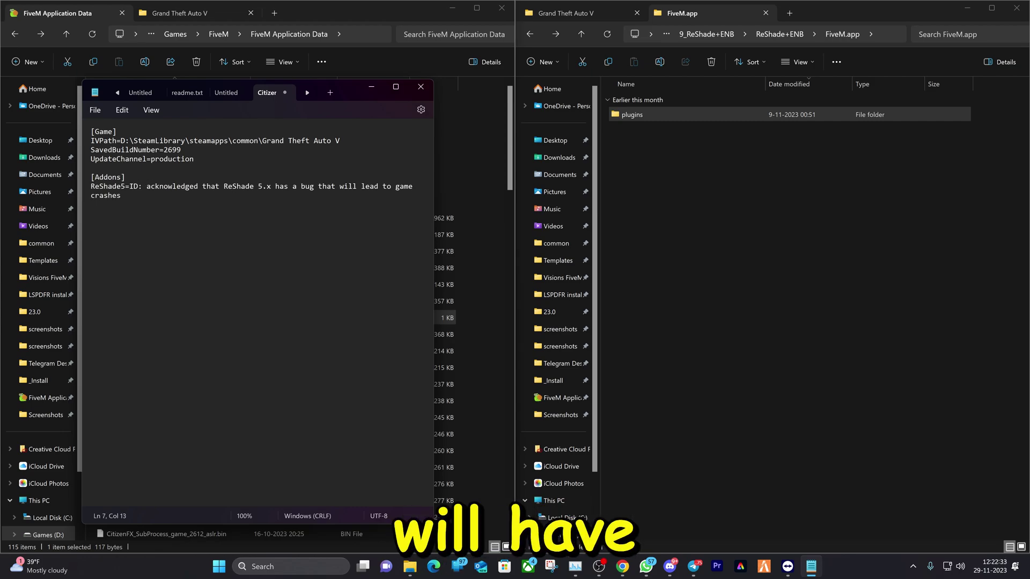
{"action": "type", "text": ":5454847"}
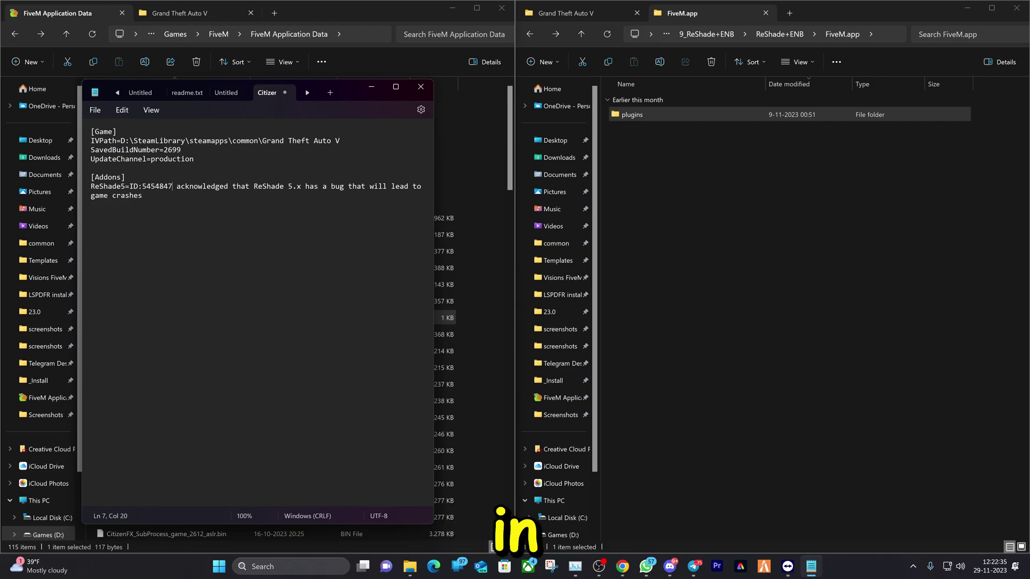
{"action": "key", "text": "BackSpace"}
{"action": "key", "text": "BackSpace"}
{"action": "key", "text": "BackSpace"}
{"action": "key", "text": "BackSpace"}
{"action": "key", "text": "BackSpace"}
{"action": "key", "text": "BackSpace"}
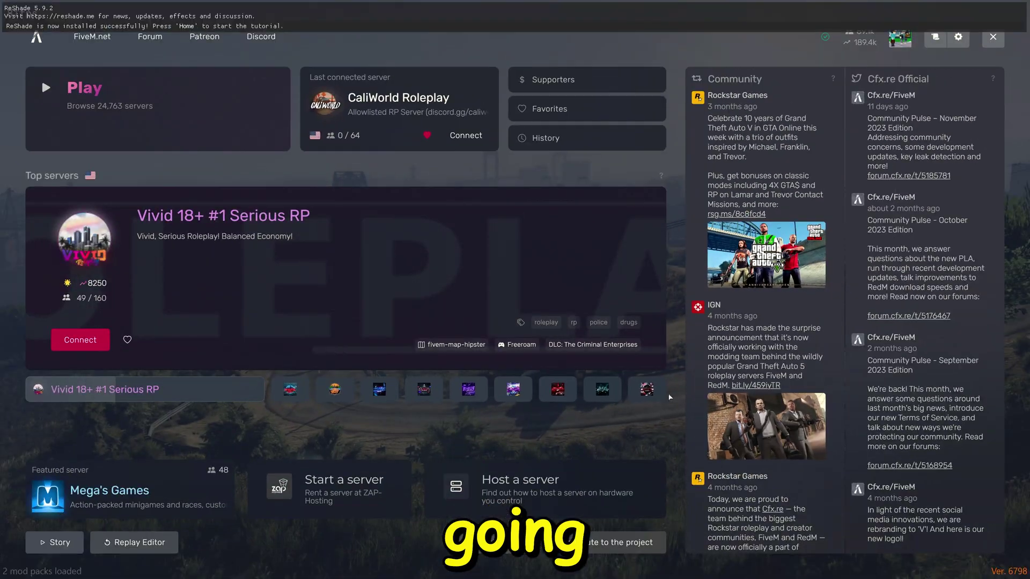
Connect to CaliWorld Roleplay and run the character across the parking lot around the dark SUV
{"action": "left_click", "coordinate": [466, 137]}
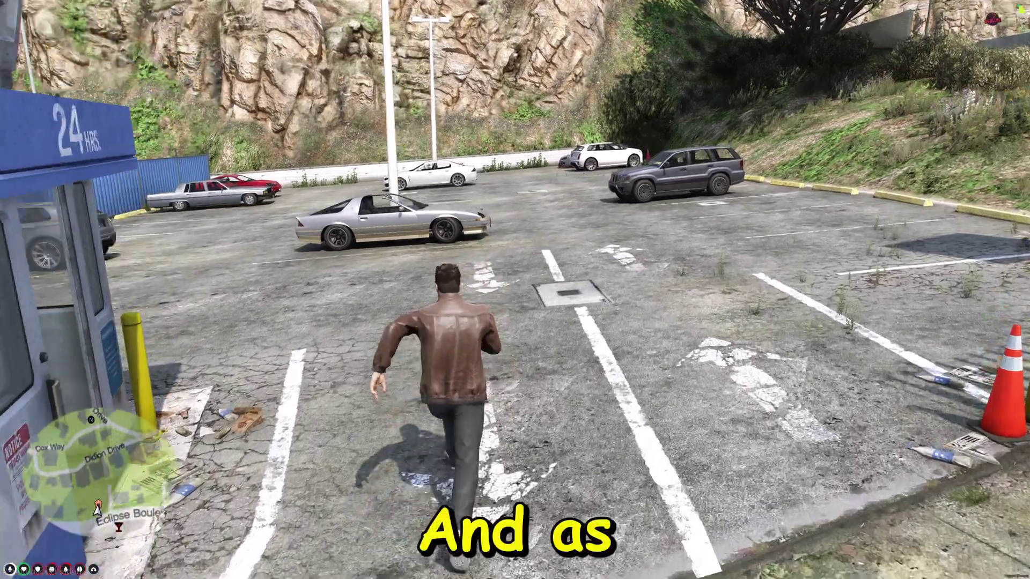
{"action": "key", "text": "w"}
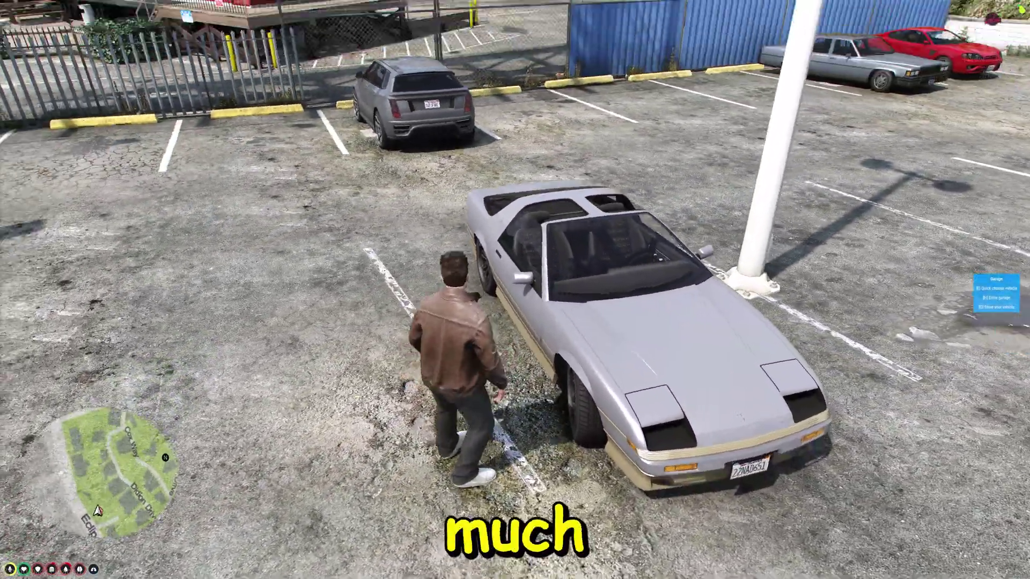
{"action": "key", "text": "w"}
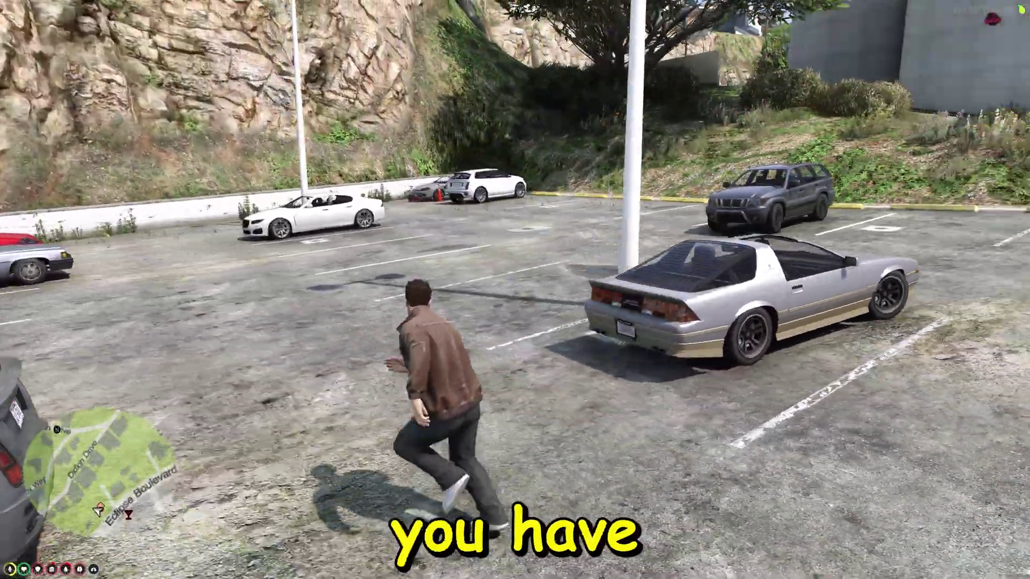
{"action": "key", "text": "w"}
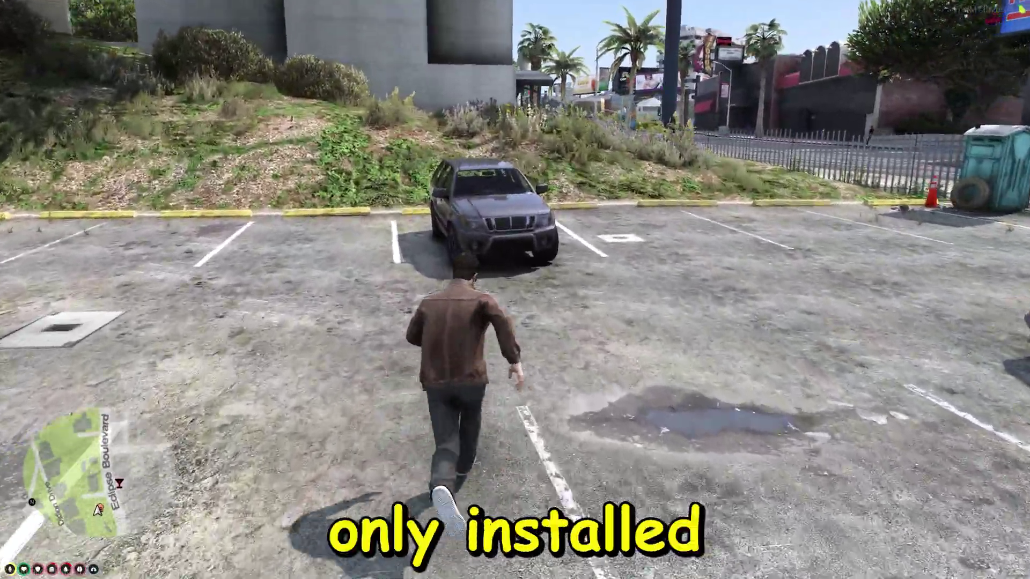
{"action": "key", "text": "w"}
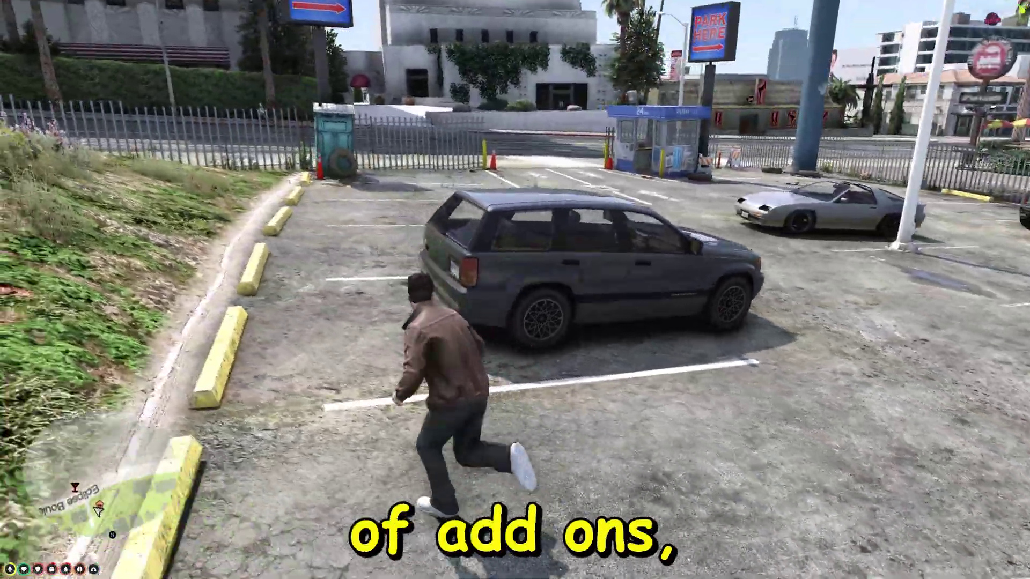
{"action": "key", "text": "w"}
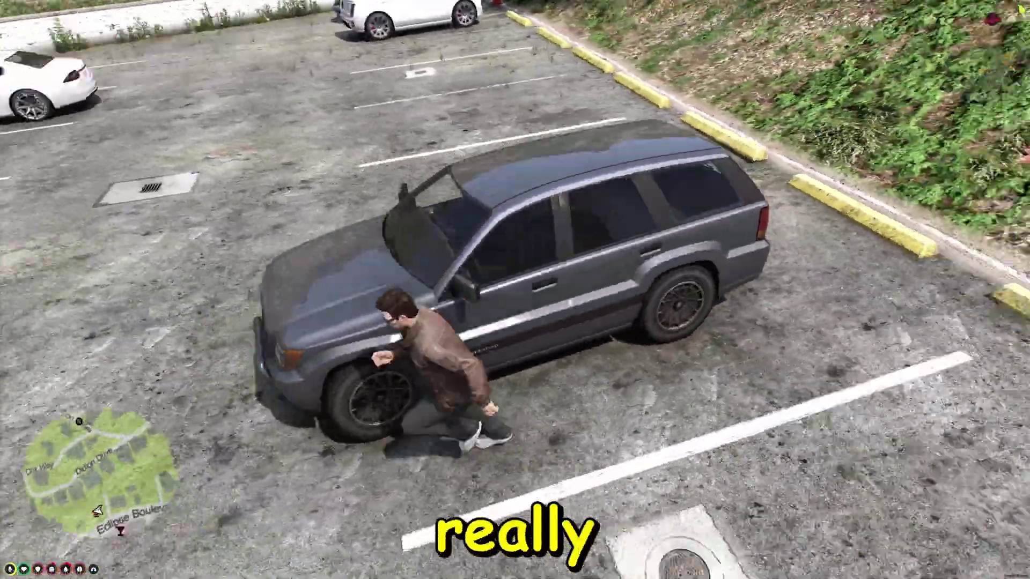
Climb onto the SUV hood, run to the white sedan, and bring up the ENB settings overlay
{"action": "key", "text": "w"}
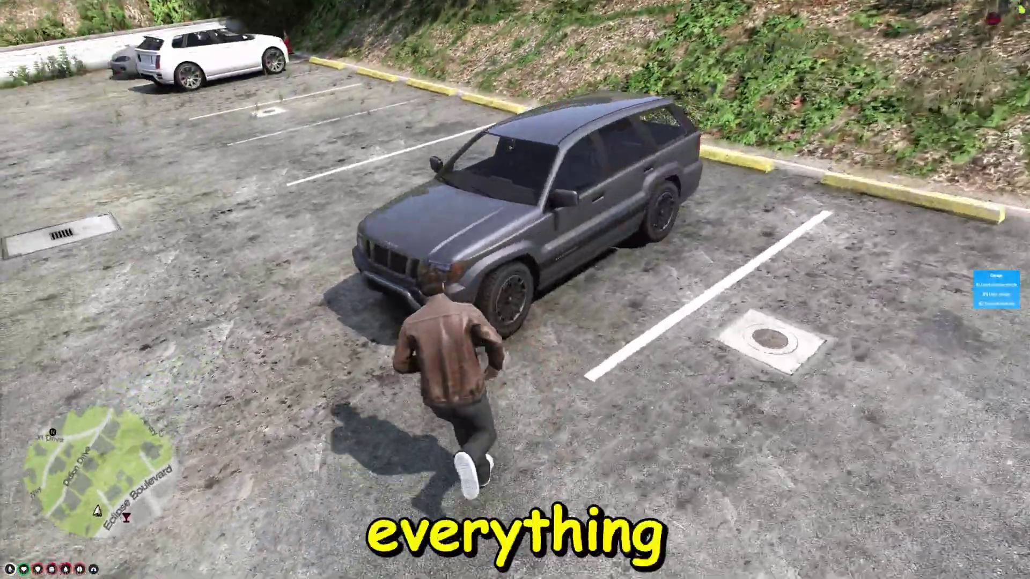
{"action": "key", "text": "space"}
{"action": "key", "text": "w"}
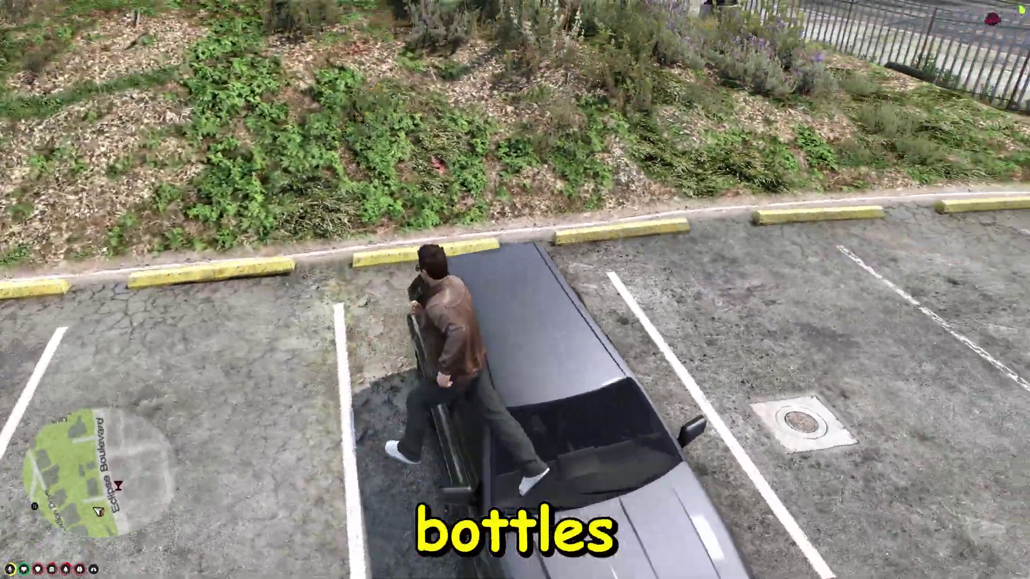
{"action": "key", "text": "w"}
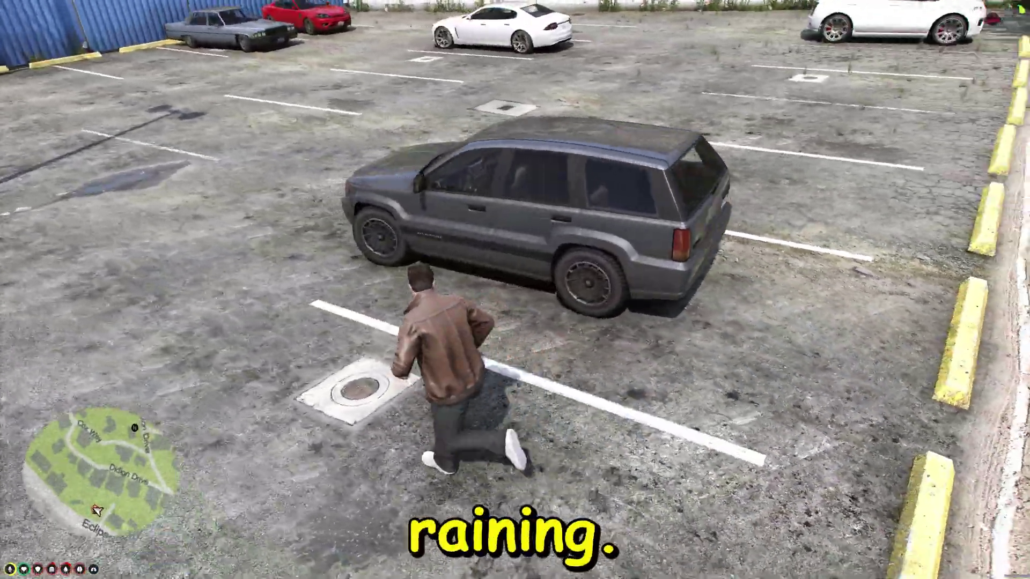
{"action": "key", "text": "w"}
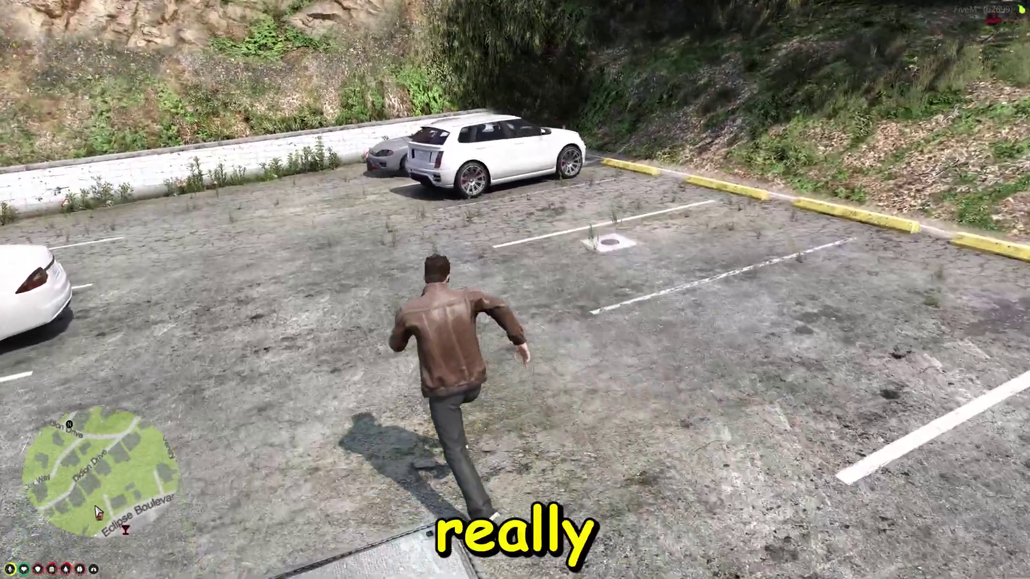
{"action": "key", "text": "w"}
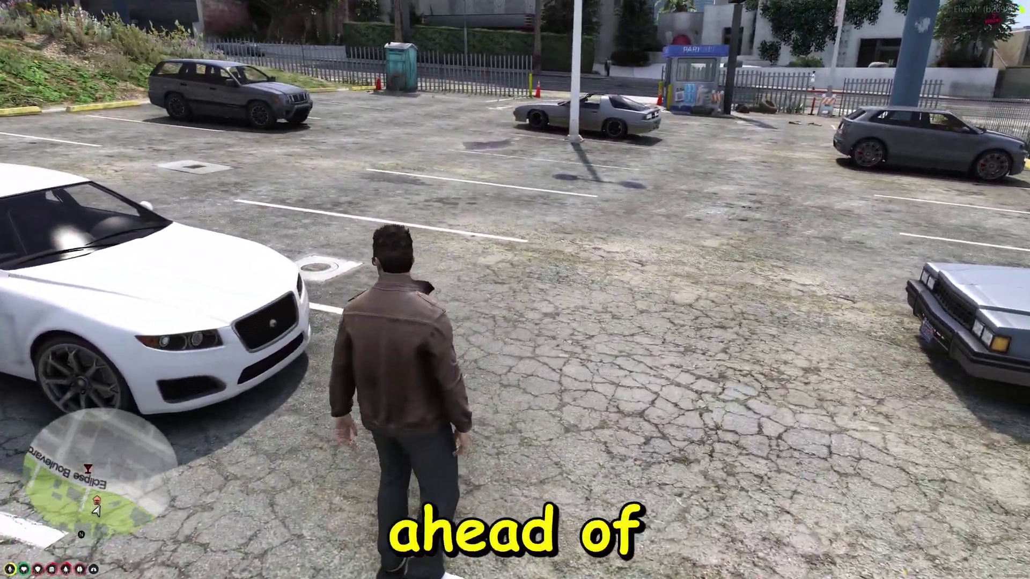
{"action": "key", "text": "shift+Return"}
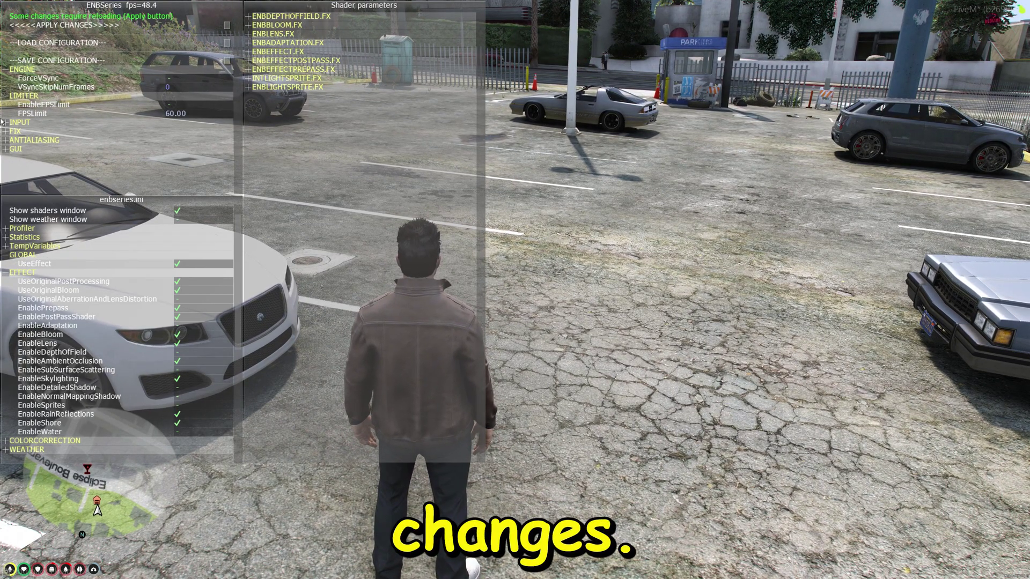
Close the ENB overlay, rebind the ReShade overlay key from Home to End, and hide ReShade
{"action": "key", "text": "shift+Return"}
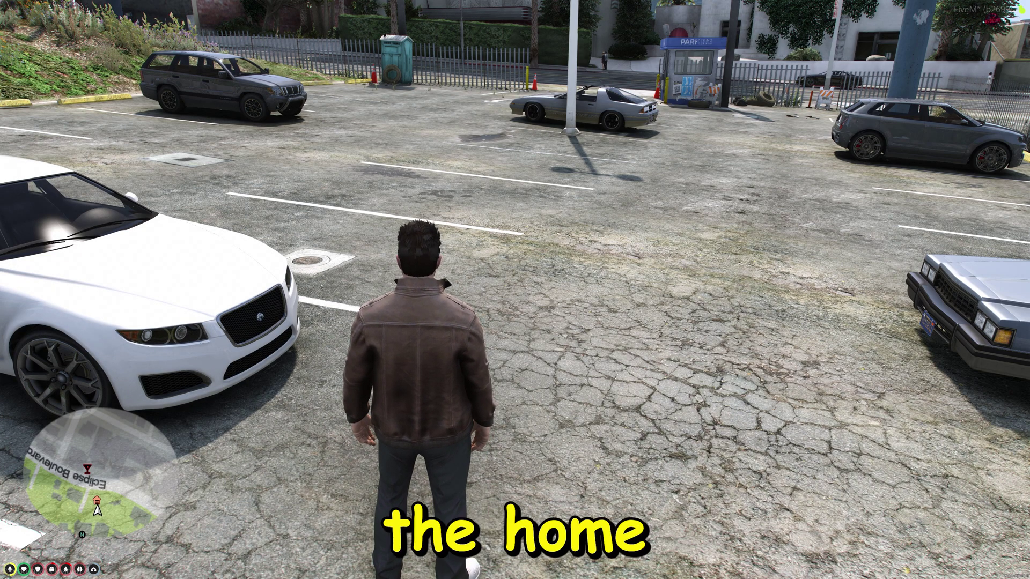
{"action": "key", "text": "Home"}
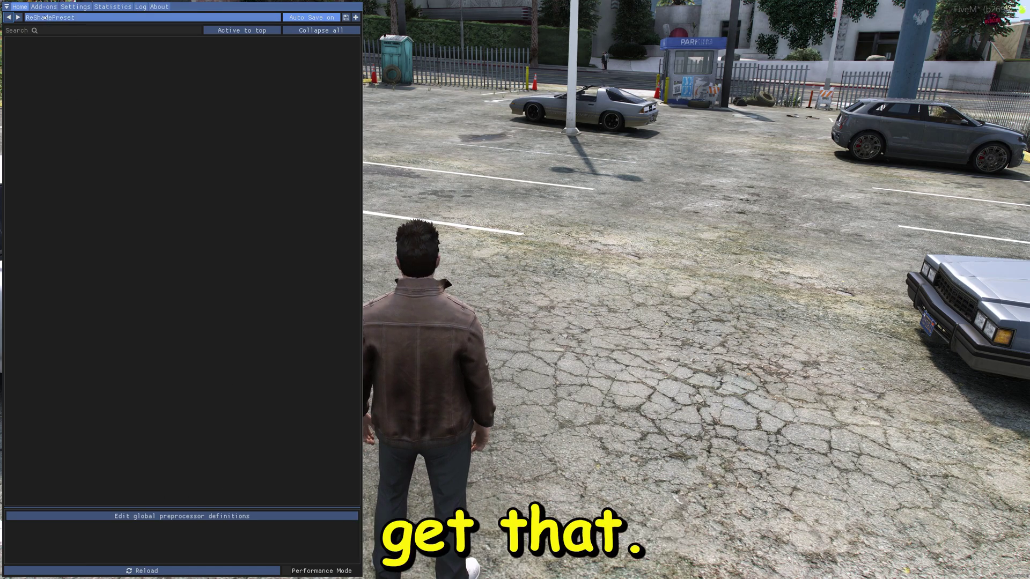
{"action": "left_click", "coordinate": [79, 5]}
{"action": "left_click", "coordinate": [32, 26]}
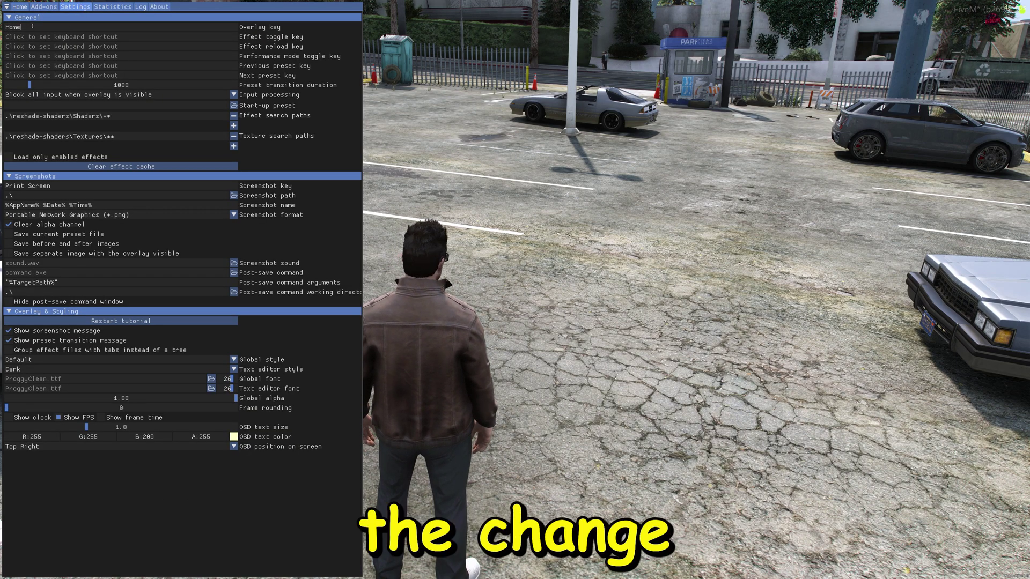
{"action": "key", "text": "End"}
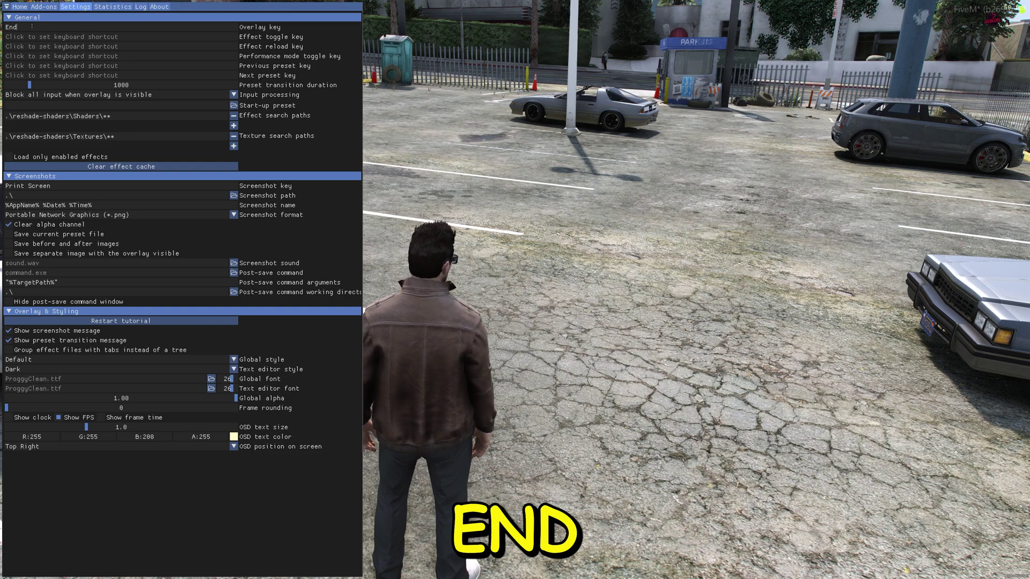
{"action": "key", "text": "End"}
{"action": "key", "text": "End"}
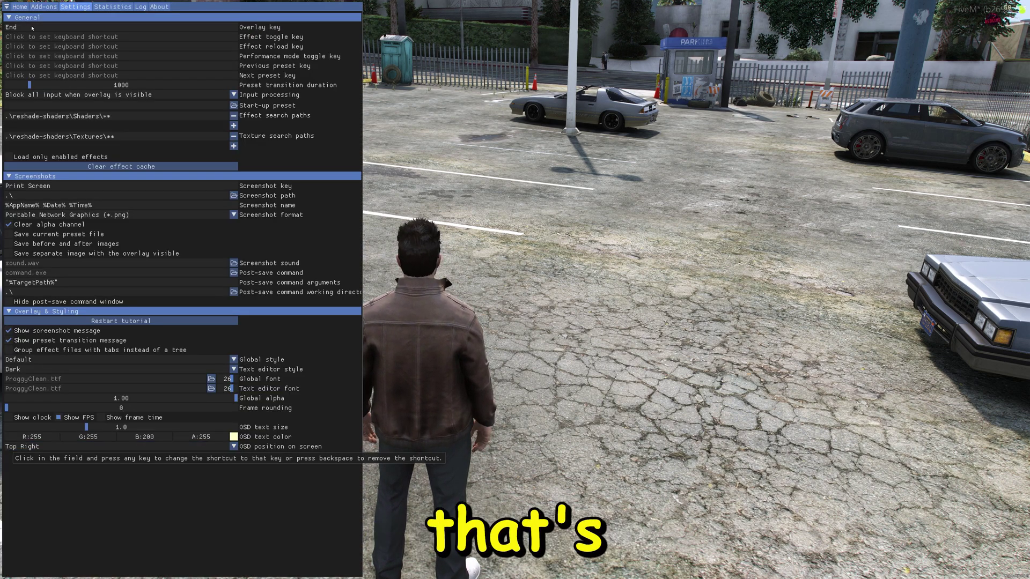
{"action": "key", "text": "End"}
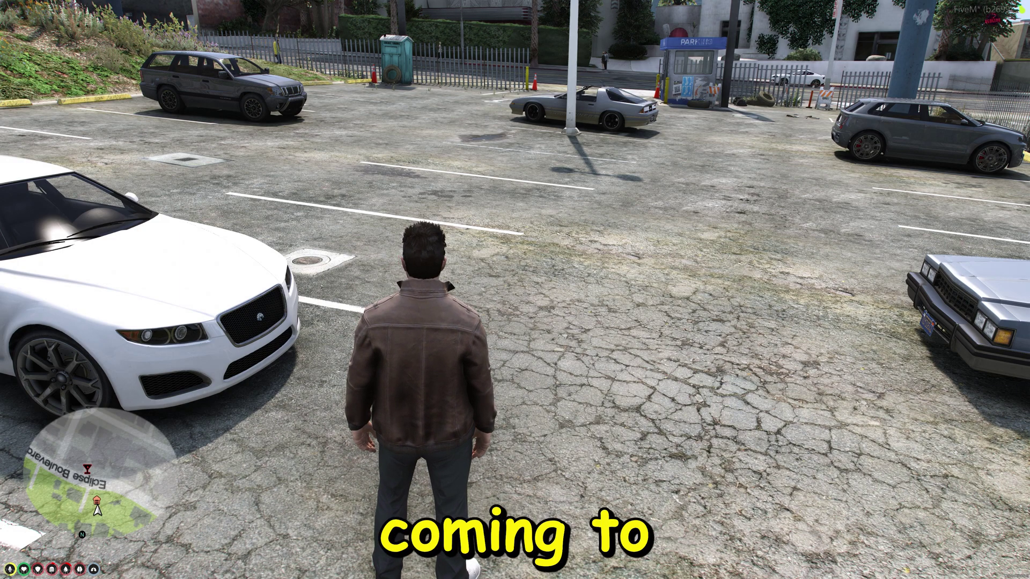